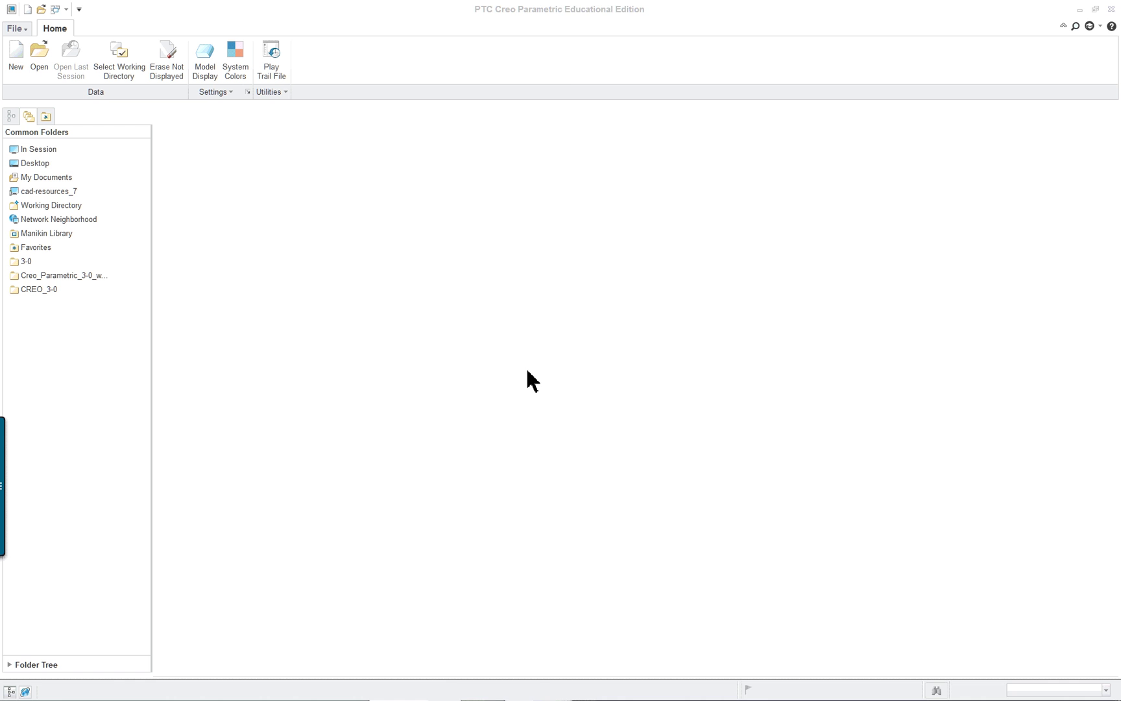
Step: Create a new drawing named Det-Format without using the default template
{"action": "key", "text": "alt+Tab"}
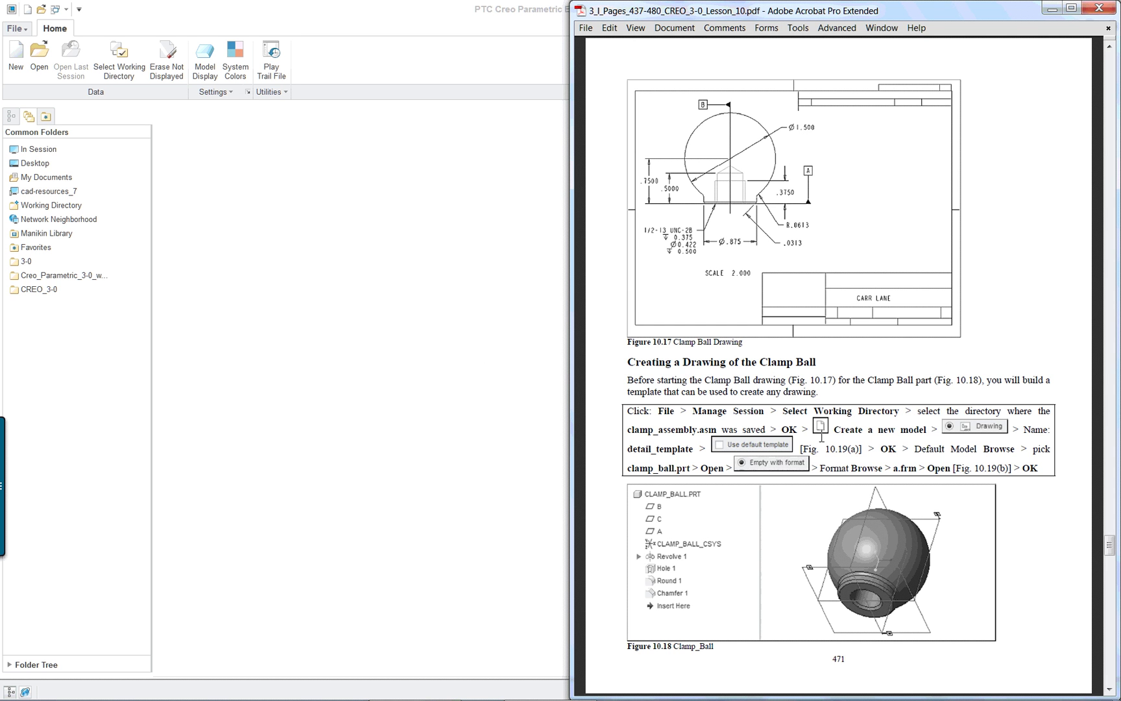
{"action": "left_click", "coordinate": [413, 270]}
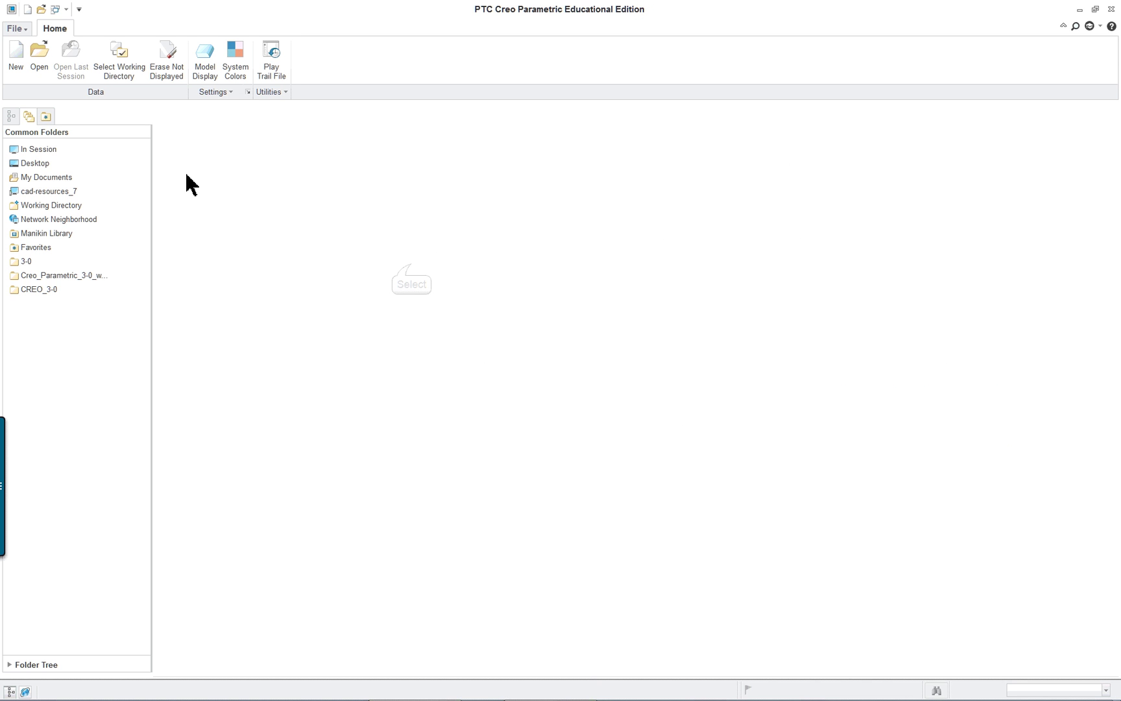
{"action": "left_click", "coordinate": [16, 53]}
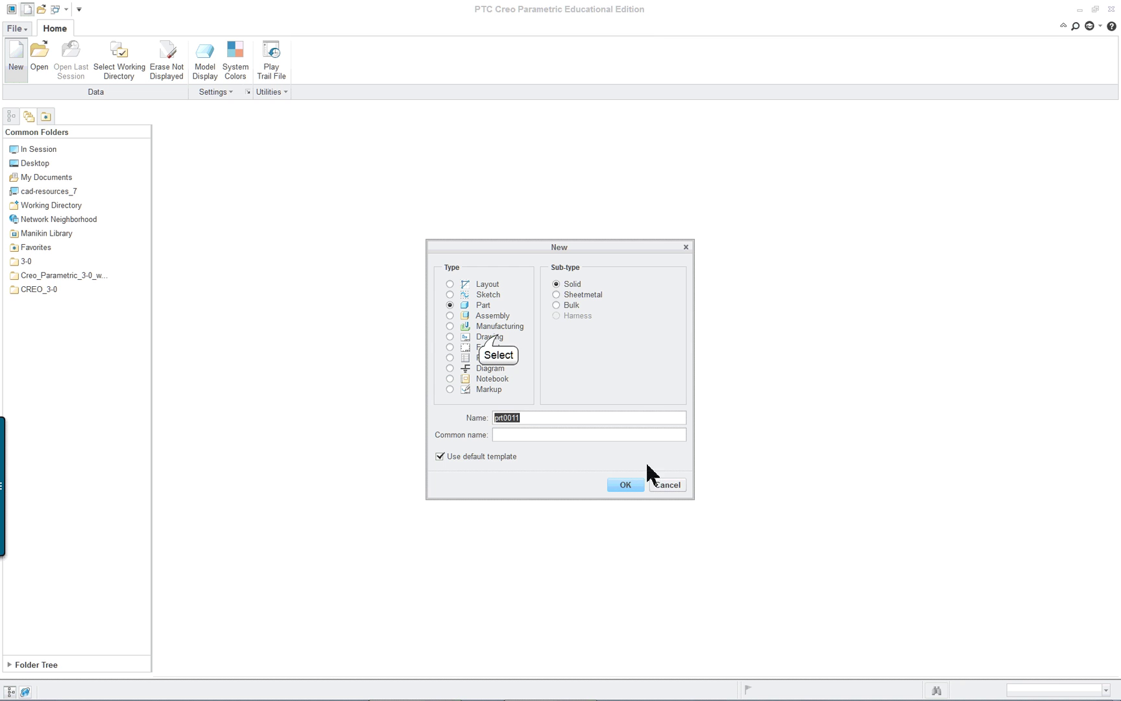
{"action": "left_click", "coordinate": [504, 337]}
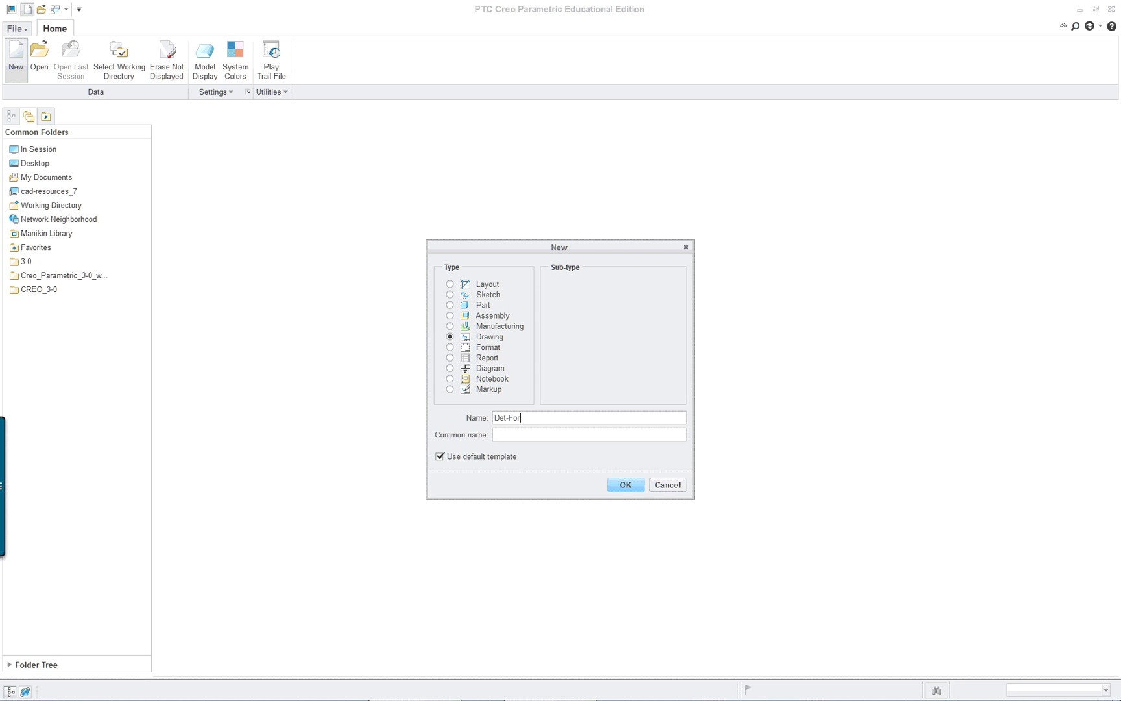
{"action": "left_click", "coordinate": [446, 457]}
{"action": "left_click", "coordinate": [627, 487]}
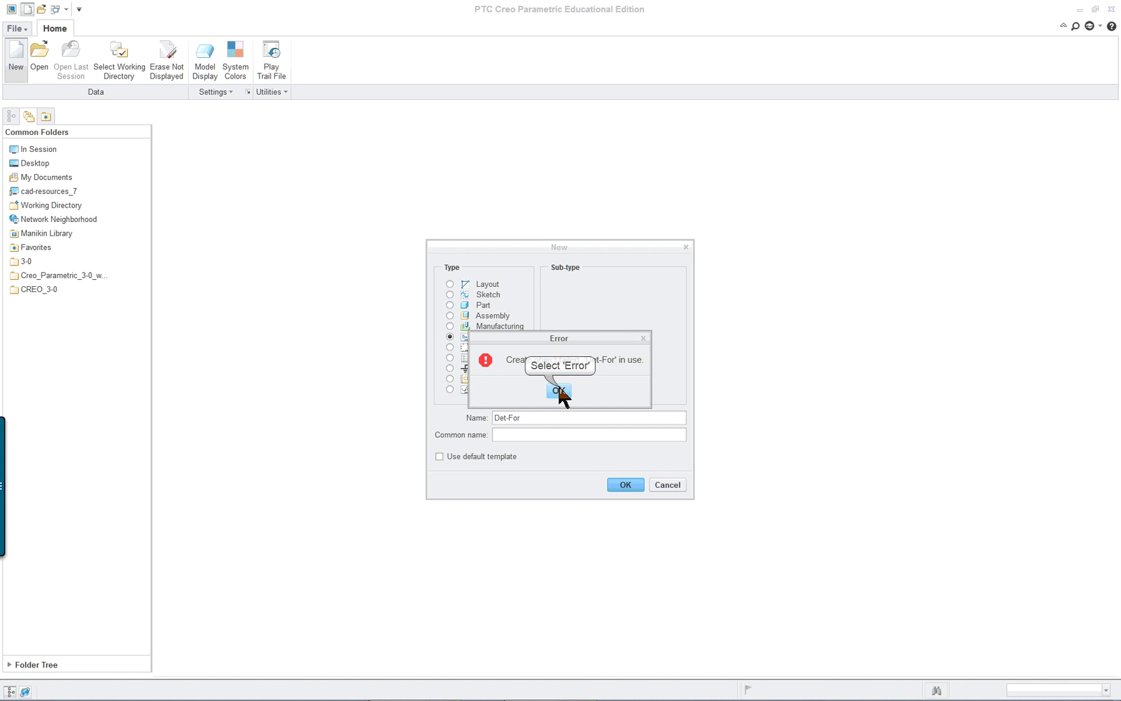
{"action": "left_click", "coordinate": [559, 391]}
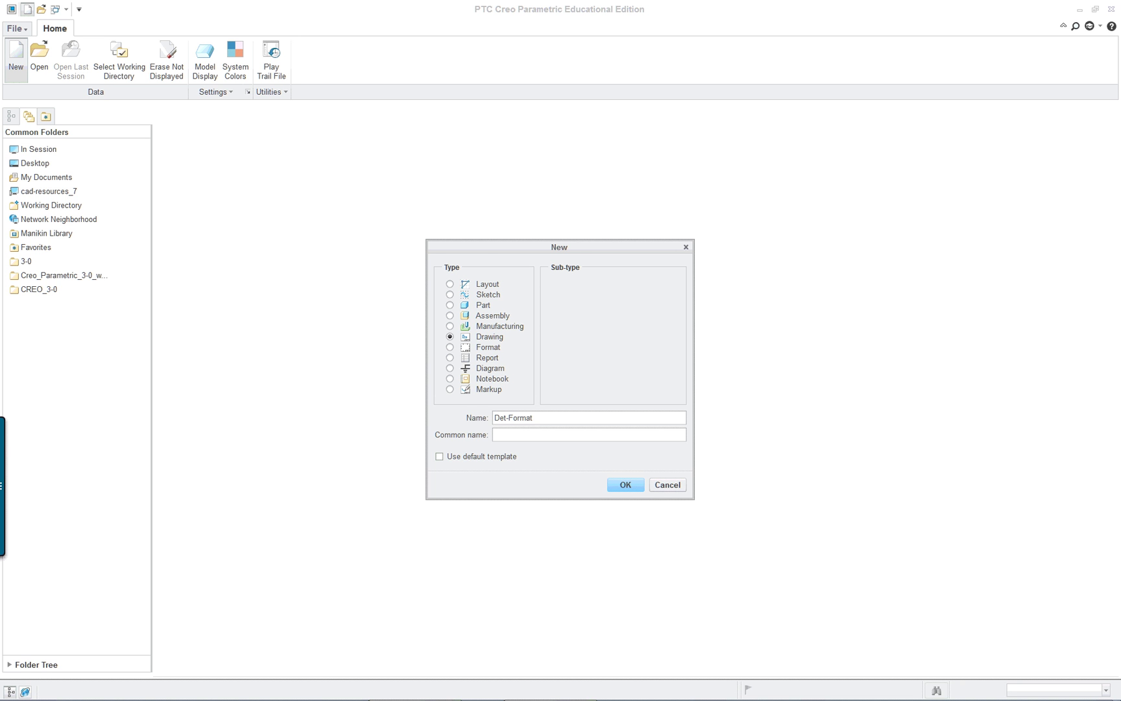
{"action": "left_click", "coordinate": [629, 486]}
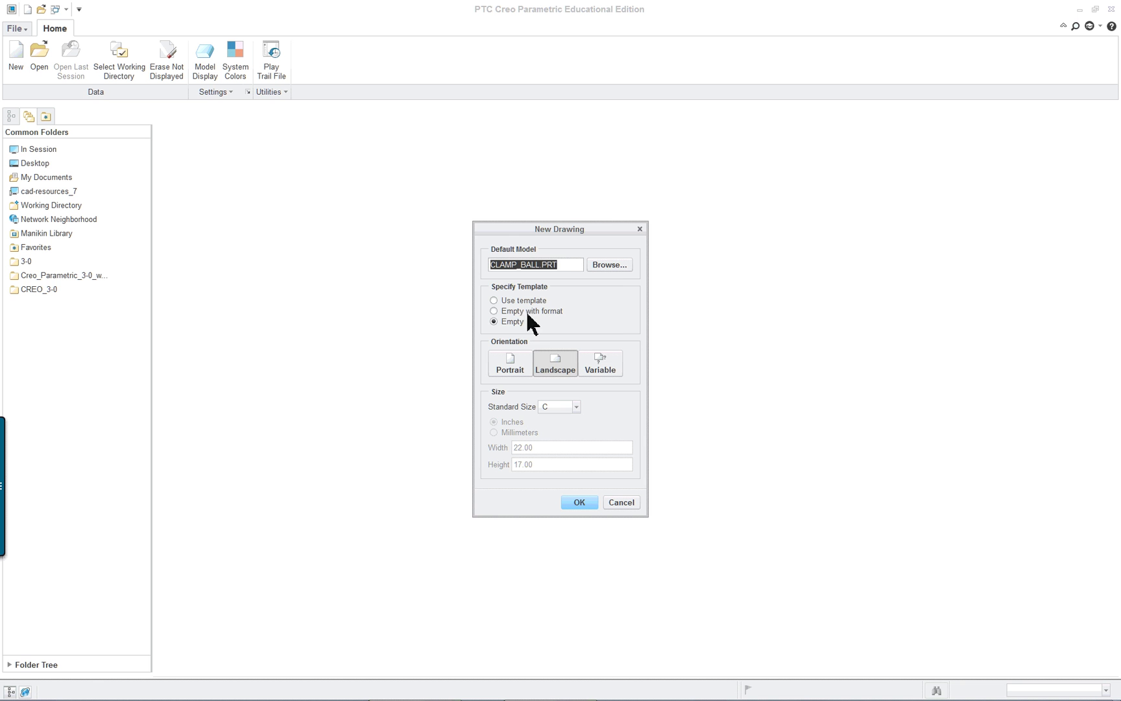
Step: Set up the drawing as empty with format a.frm, keeping CLAMP_BALL.PRT as the default model
{"action": "left_click", "coordinate": [606, 267]}
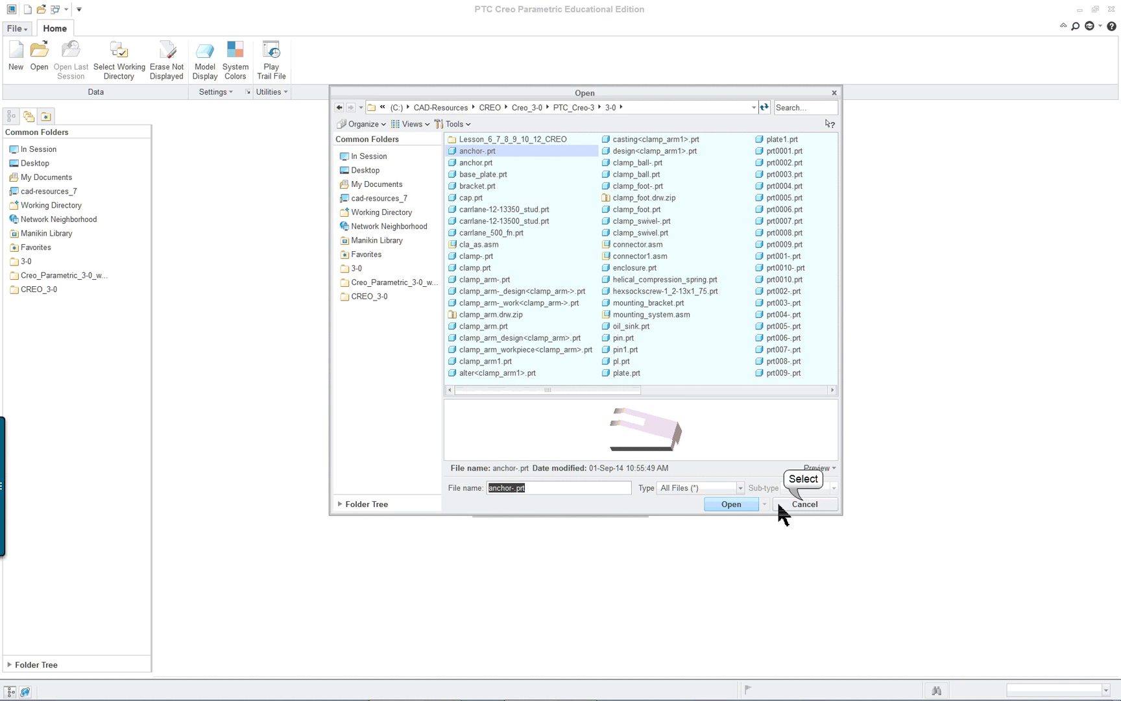
{"action": "left_click", "coordinate": [805, 504]}
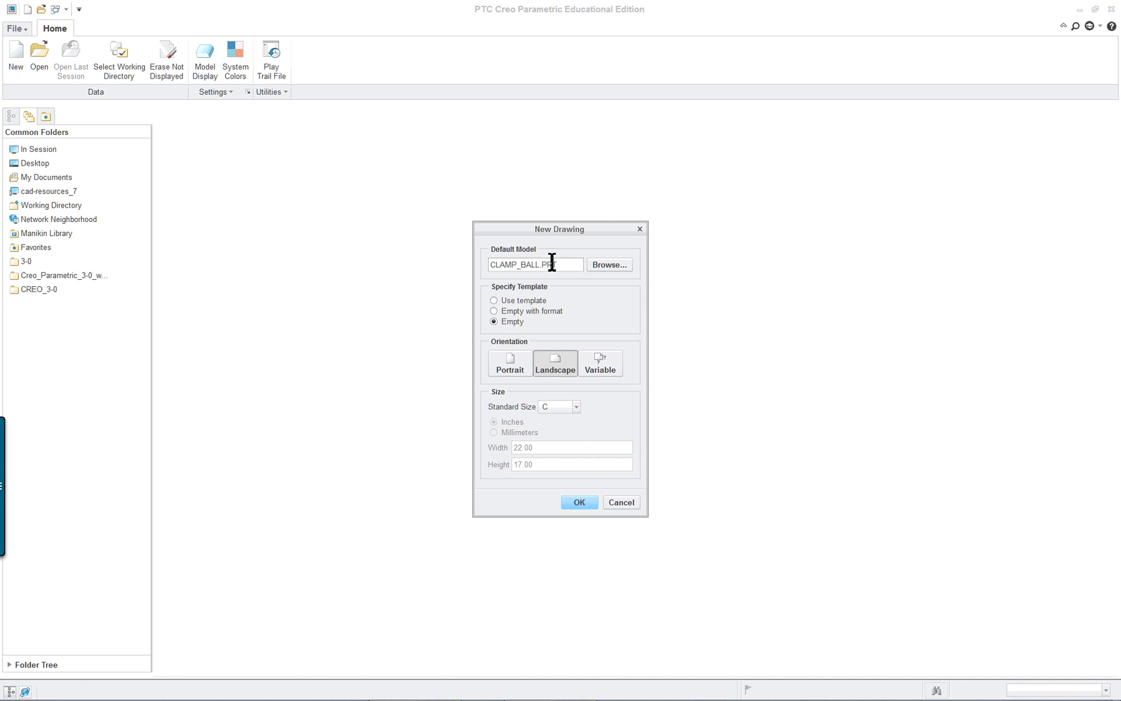
{"action": "left_click", "coordinate": [523, 312]}
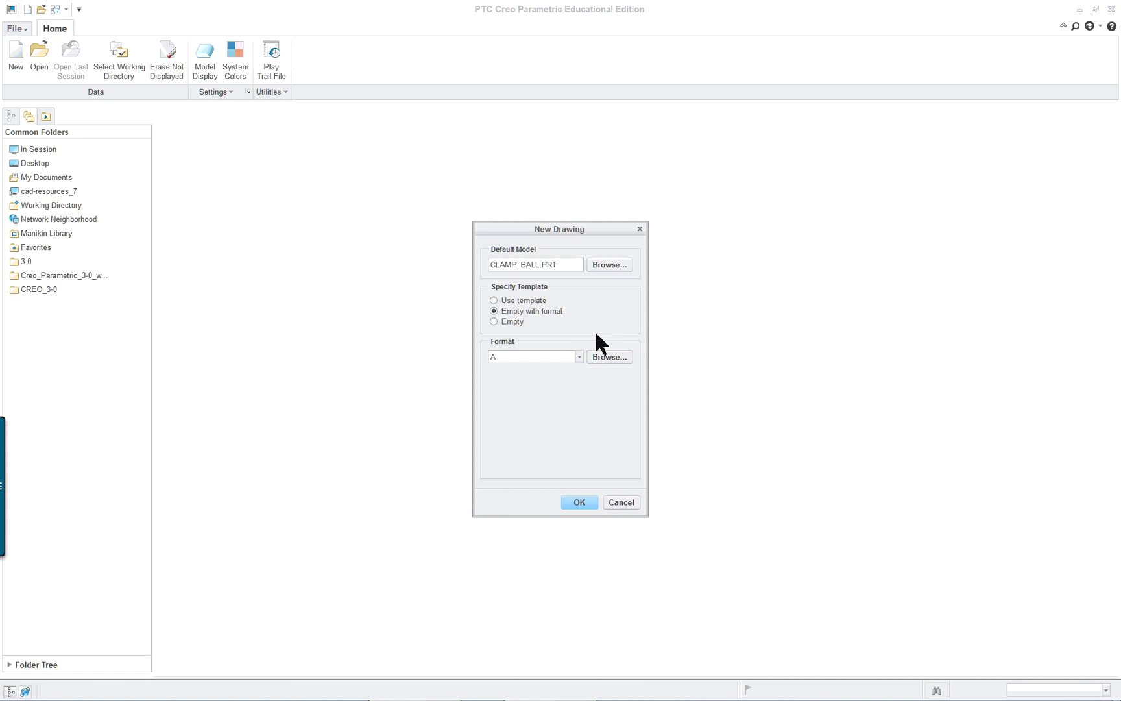
{"action": "left_click", "coordinate": [578, 357]}
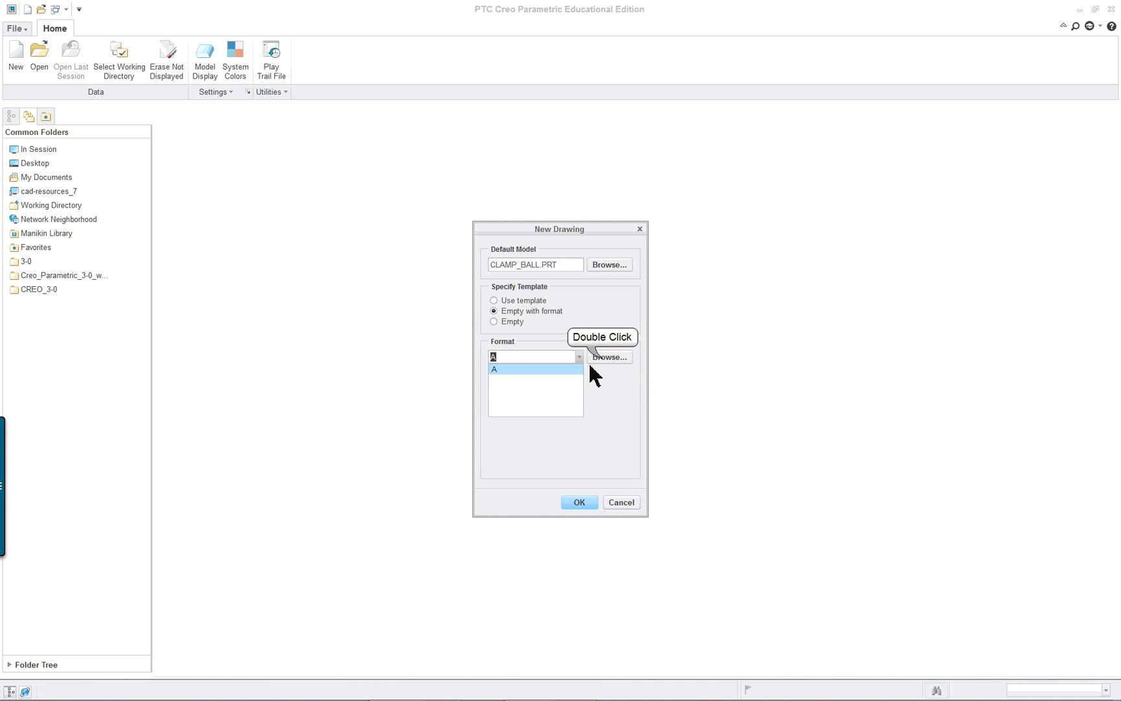
{"action": "left_click", "coordinate": [600, 356]}
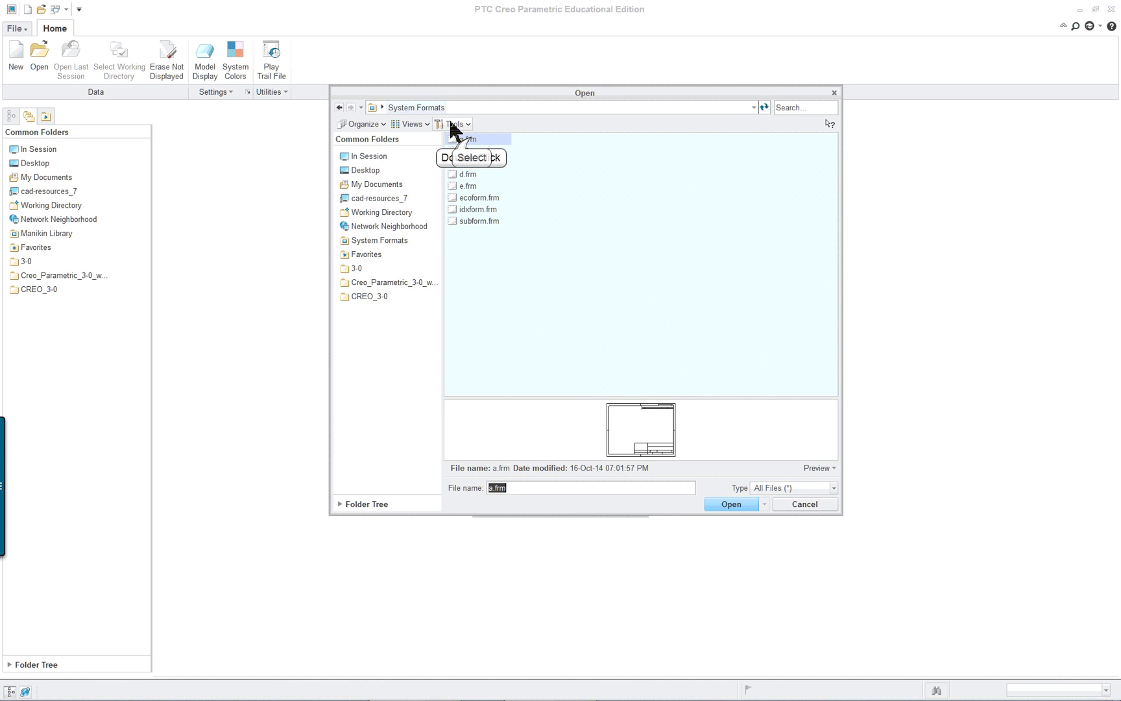
{"action": "double_click", "coordinate": [466, 140]}
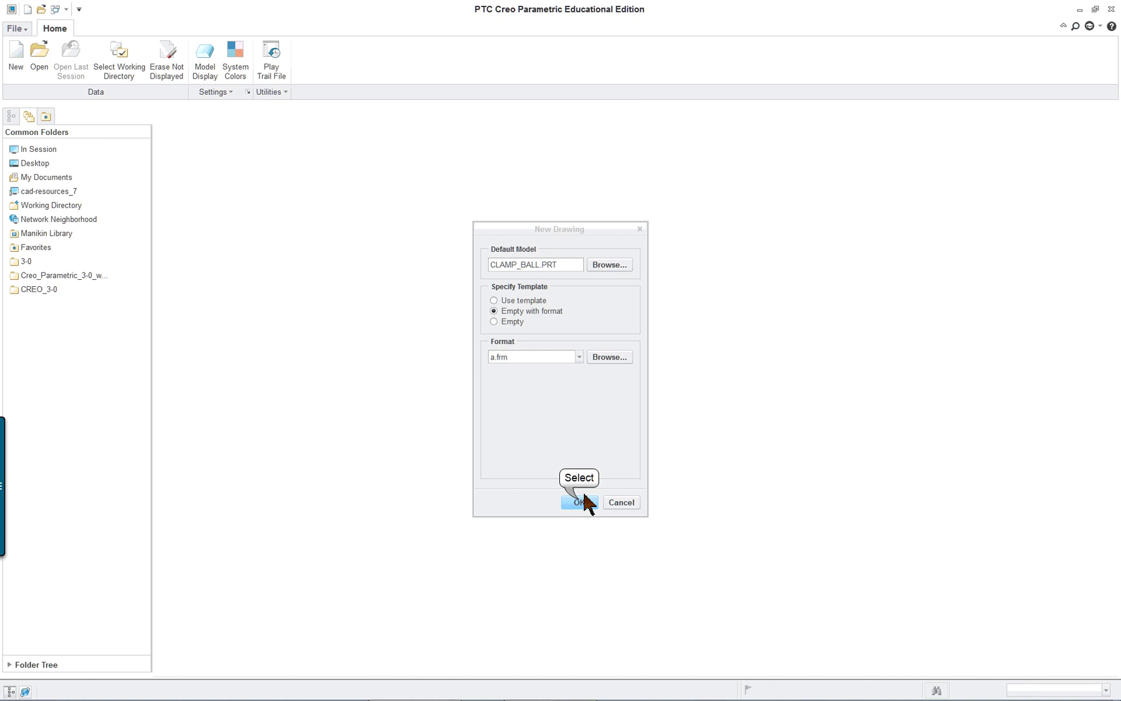
{"action": "left_click", "coordinate": [578, 502]}
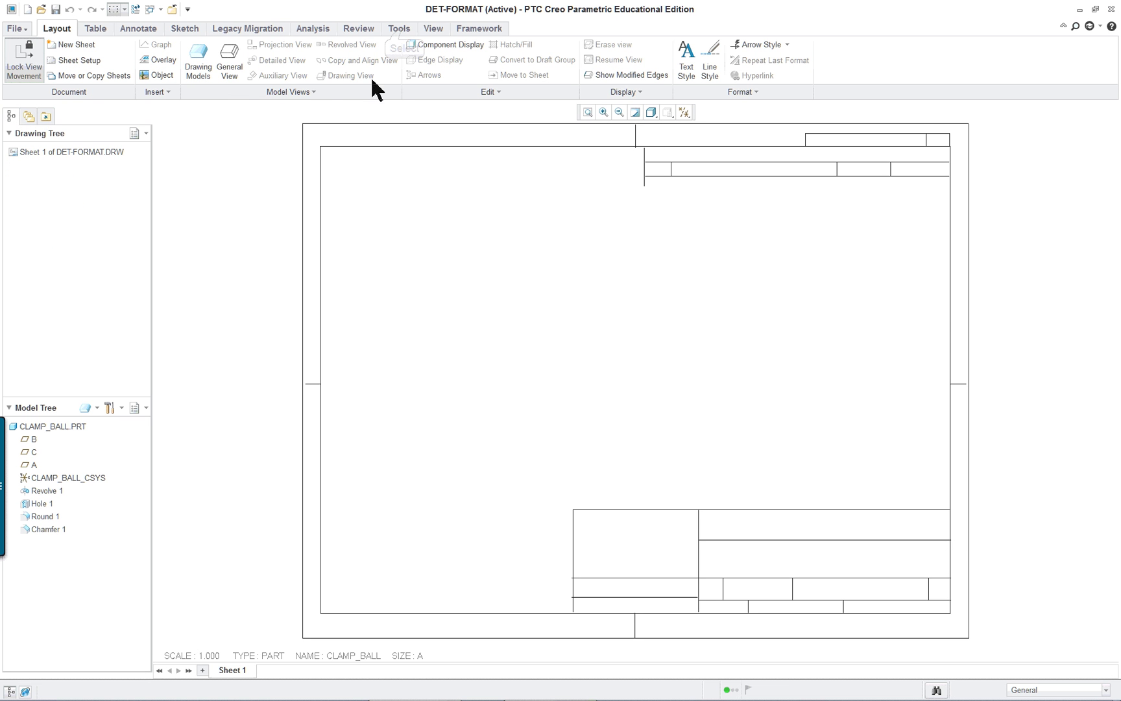
Step: Switch the drawing to template mode and start a general template view with the Scale and Dimensions options also enabled
{"action": "left_click", "coordinate": [401, 30]}
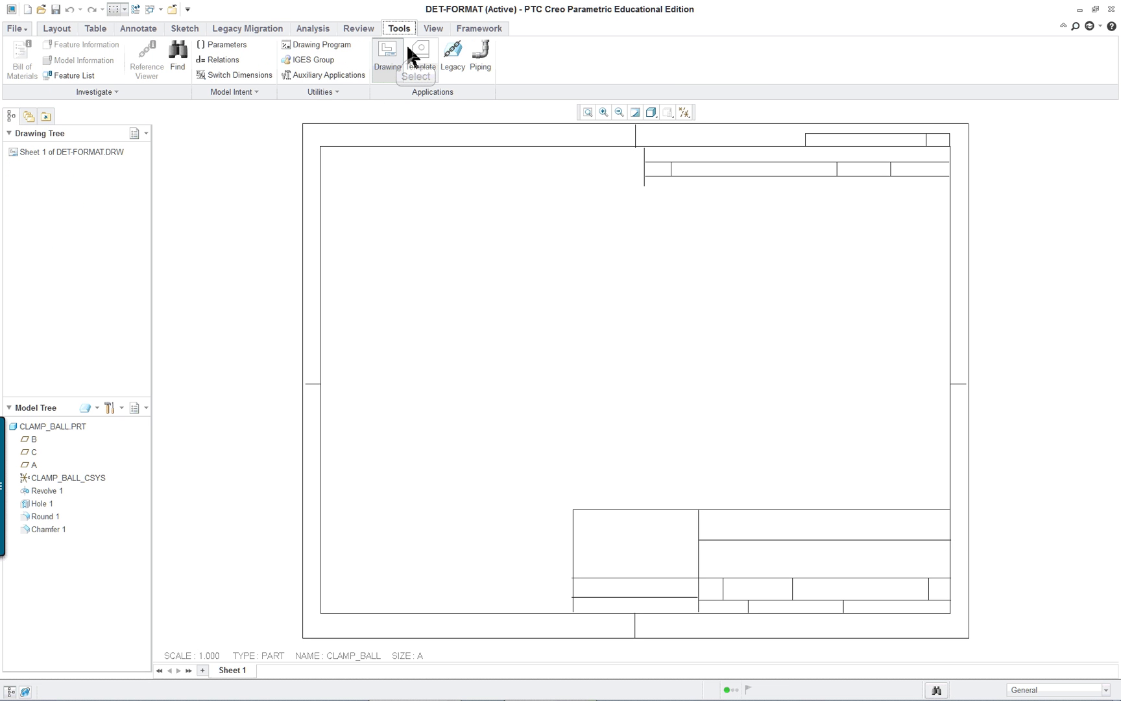
{"action": "left_click", "coordinate": [418, 55]}
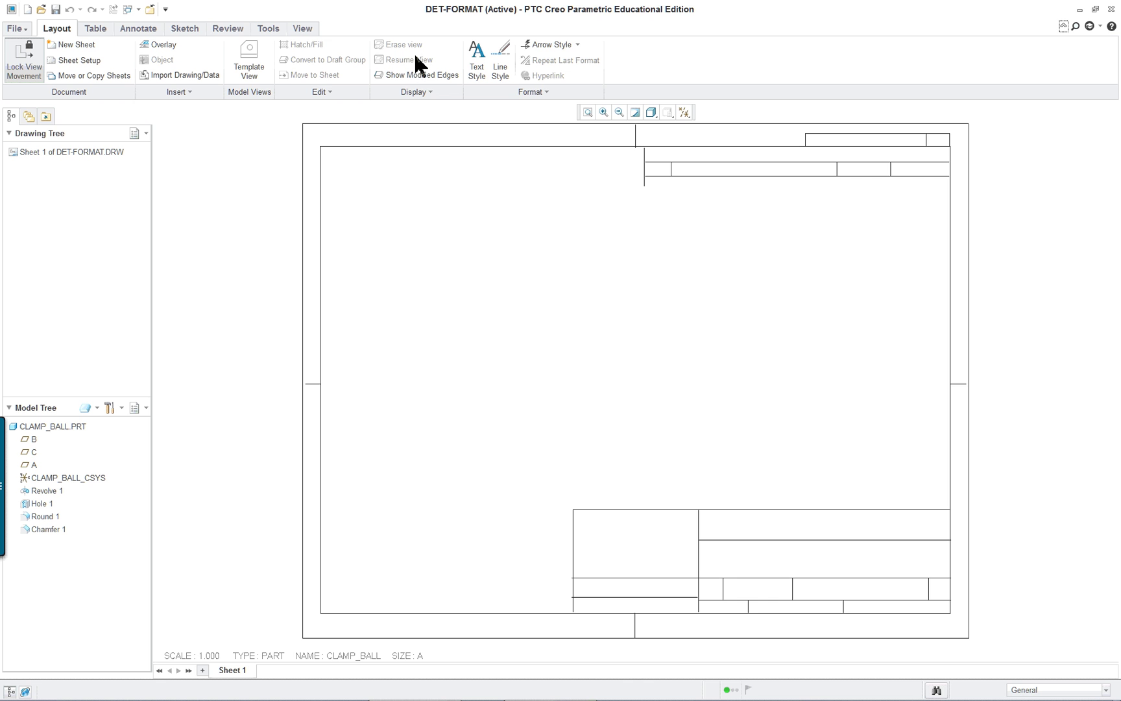
{"action": "left_click", "coordinate": [249, 63]}
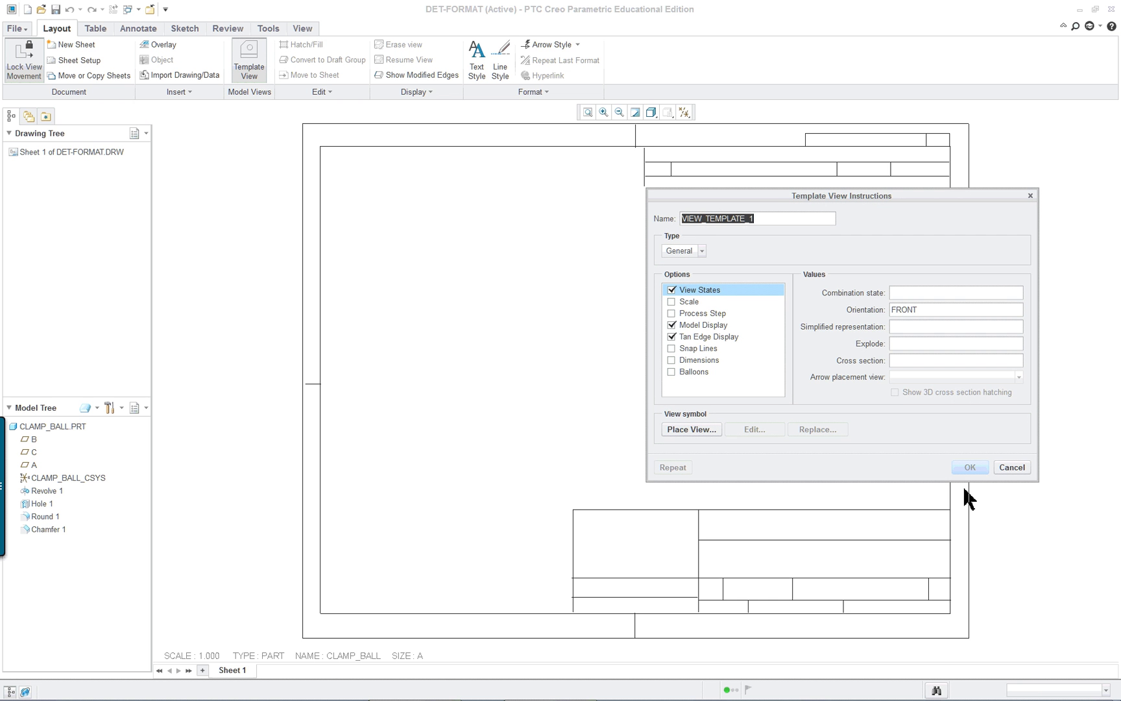
{"action": "left_click", "coordinate": [672, 301]}
{"action": "left_click", "coordinate": [672, 324]}
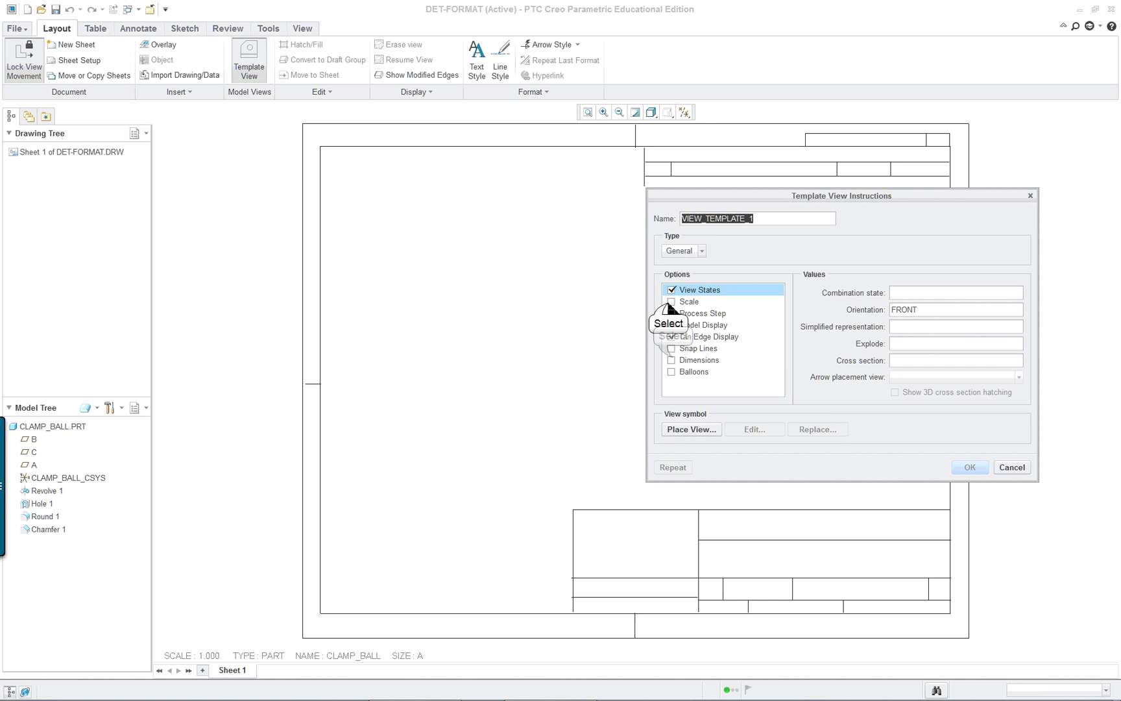
{"action": "left_click", "coordinate": [672, 359]}
{"action": "left_click_drag", "start_coordinate": [757, 194], "coordinate": [358, 193]}
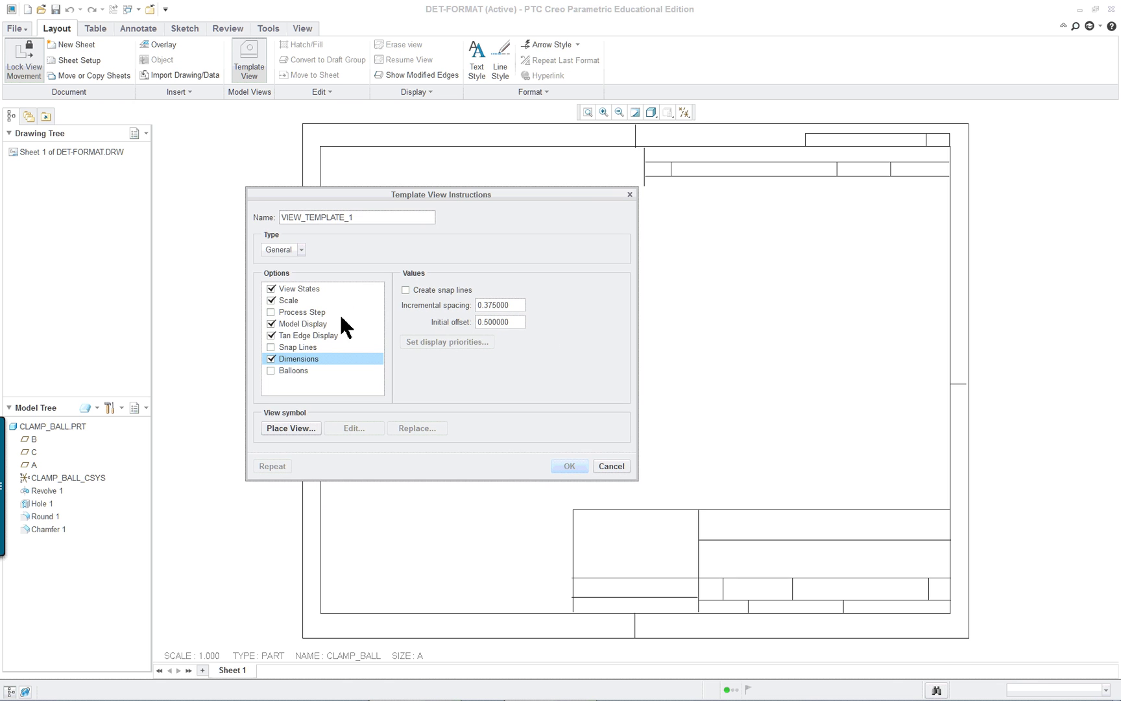
Step: Set the template view's orientation to TOP and its view scale to 2
{"action": "left_click", "coordinate": [292, 291]}
{"action": "left_click", "coordinate": [475, 309]}
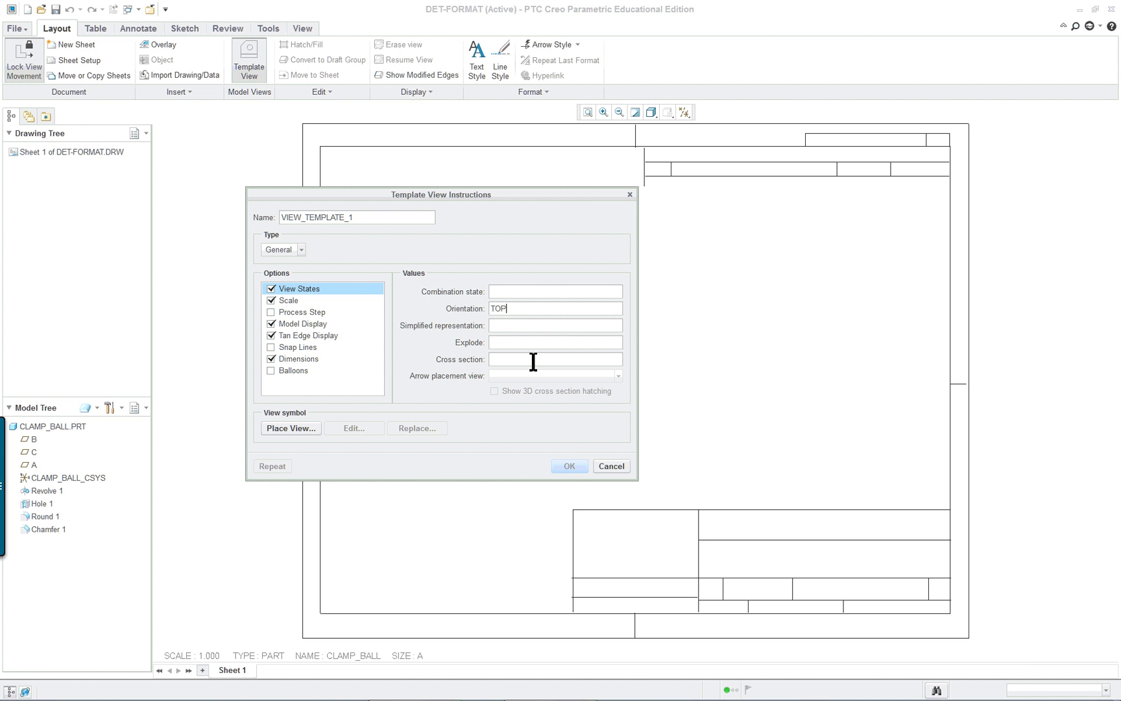
{"action": "left_click", "coordinate": [286, 304]}
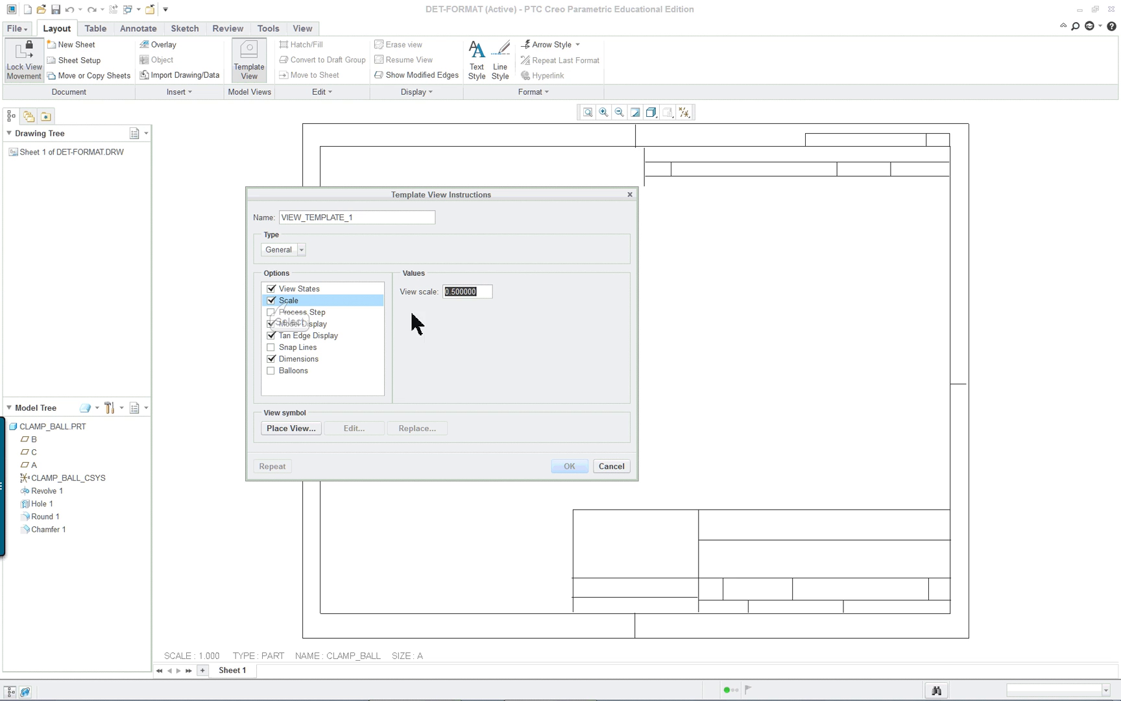
{"action": "type", "text": "2"}
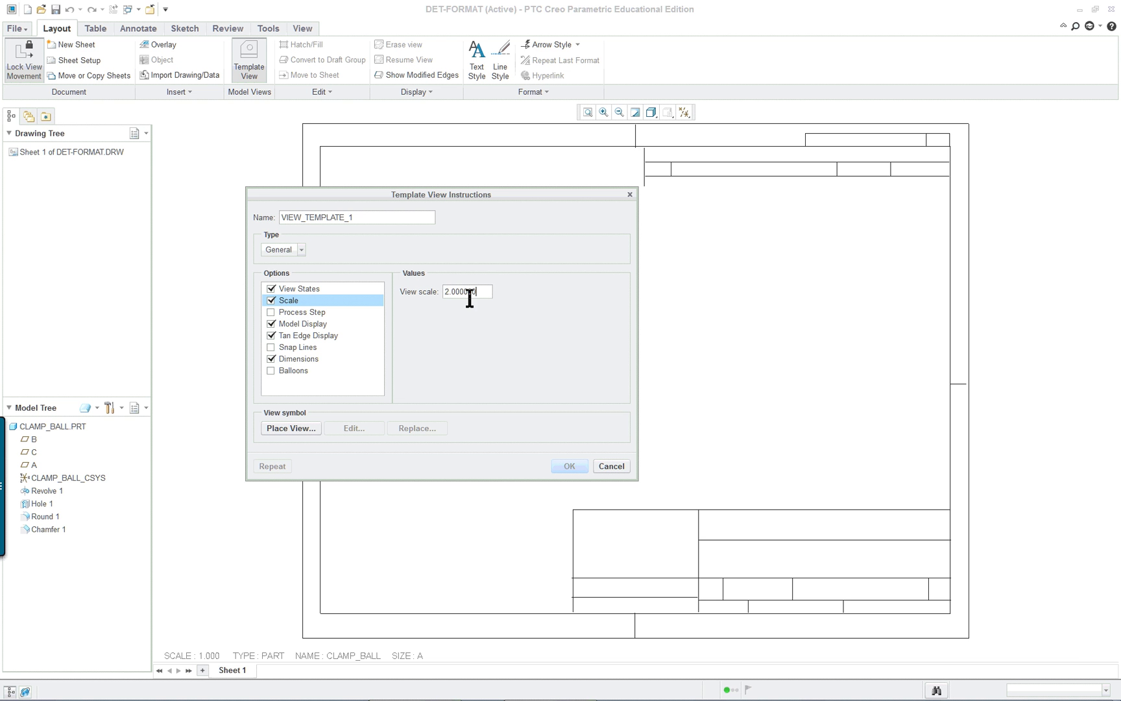
Step: Set the template view's model display to No hidden line and its tangent edge display to None
{"action": "left_click", "coordinate": [311, 323]}
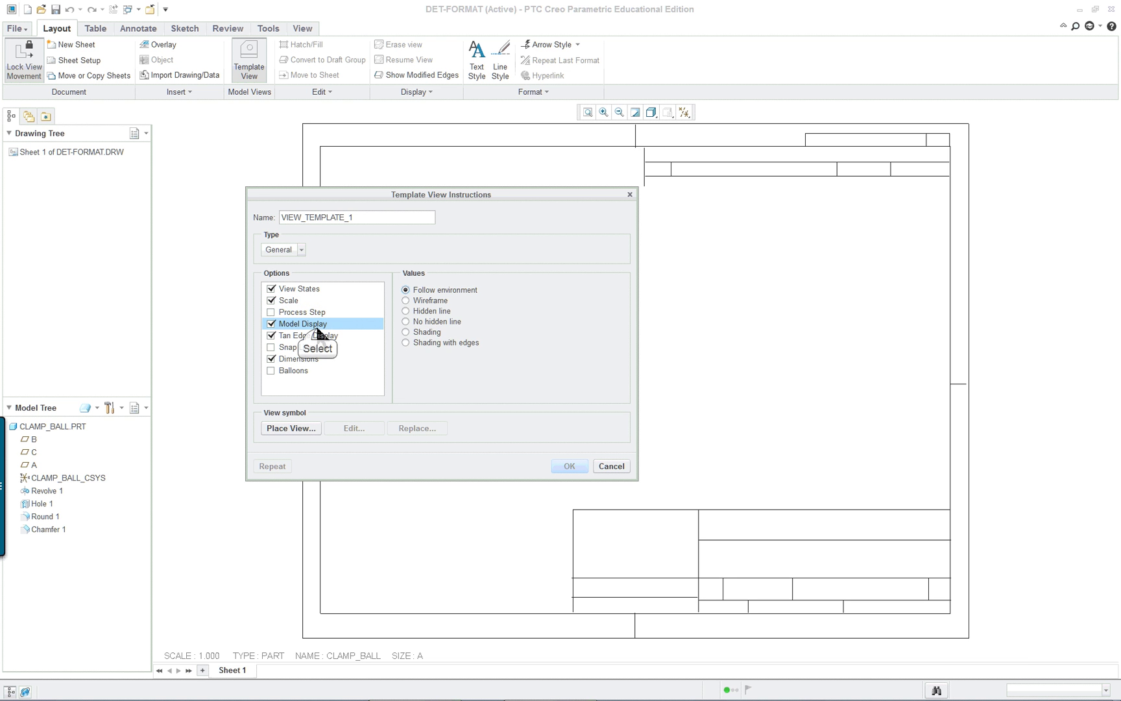
{"action": "left_click", "coordinate": [433, 322]}
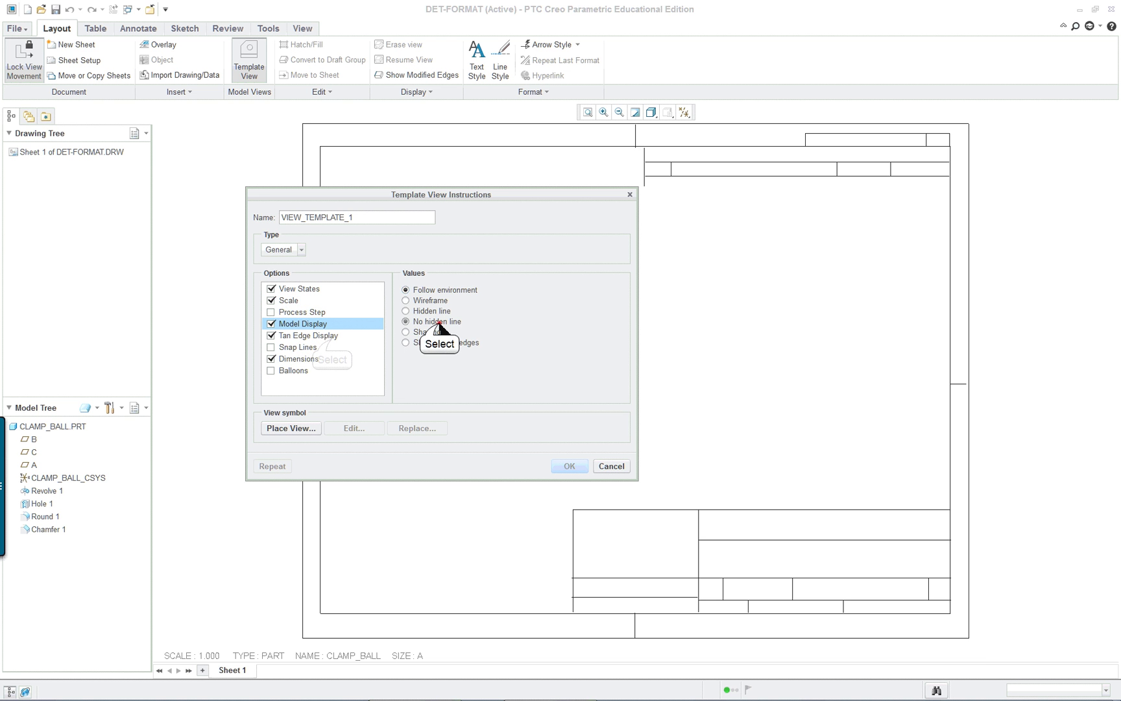
{"action": "left_click", "coordinate": [332, 336]}
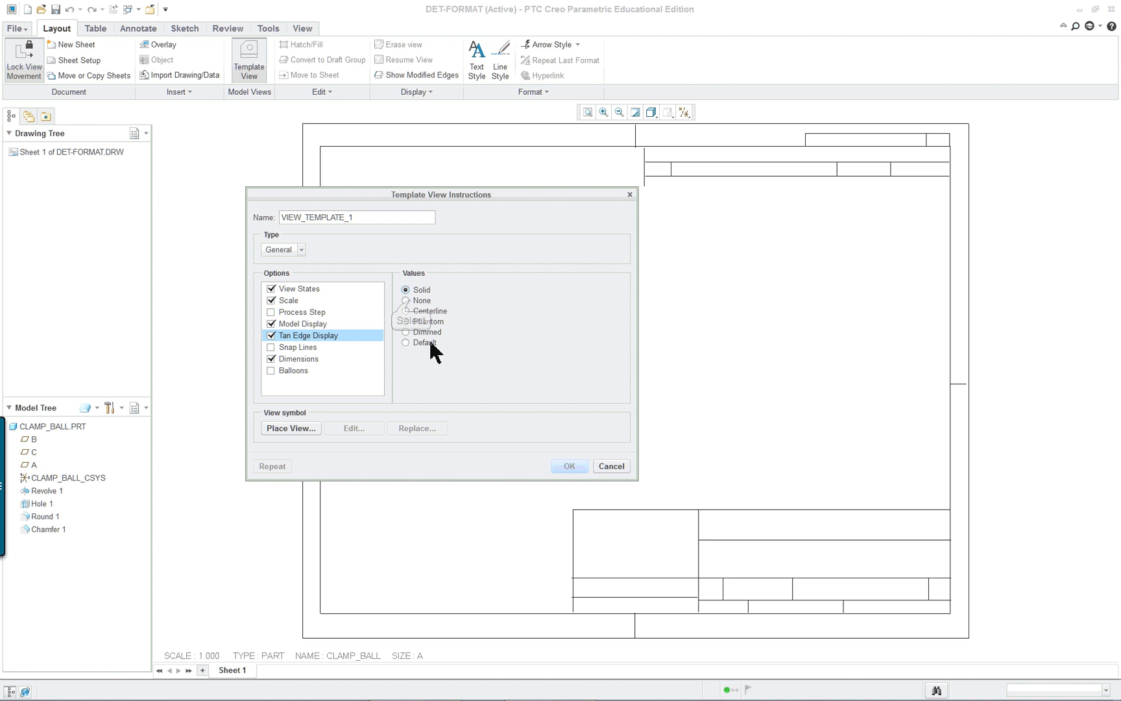
{"action": "left_click", "coordinate": [406, 300]}
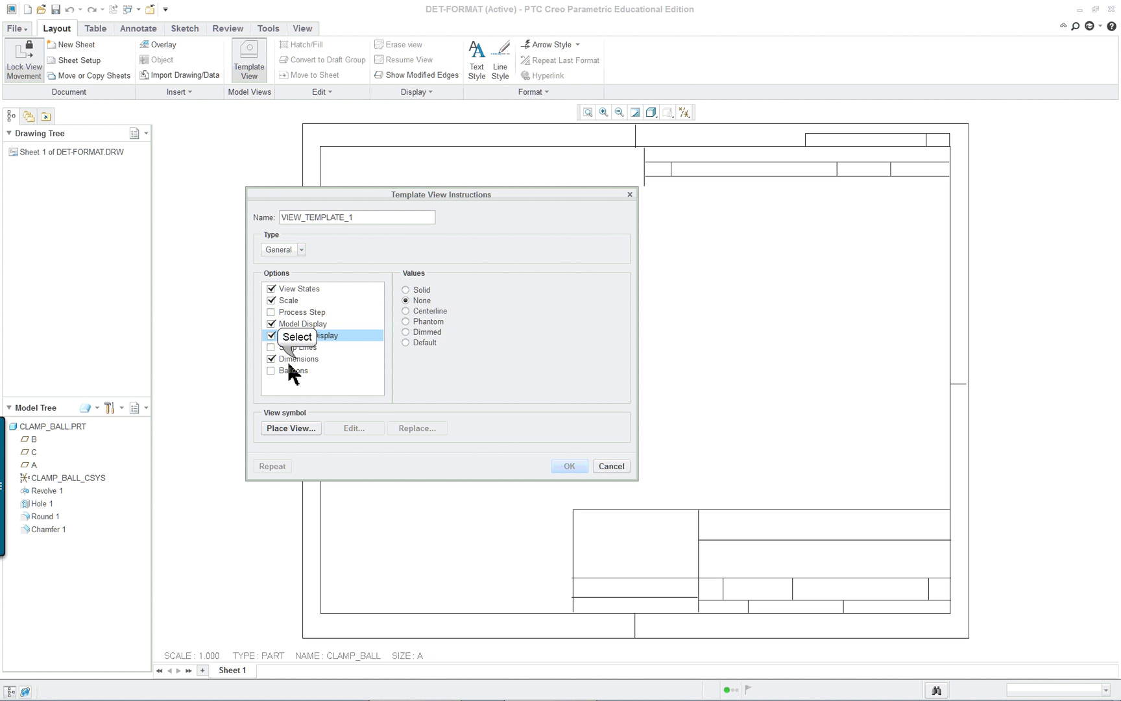
Step: Set the incremental spacing of the template view's dimensions to 0.5
{"action": "left_click", "coordinate": [321, 359]}
{"action": "double_click", "coordinate": [503, 308]}
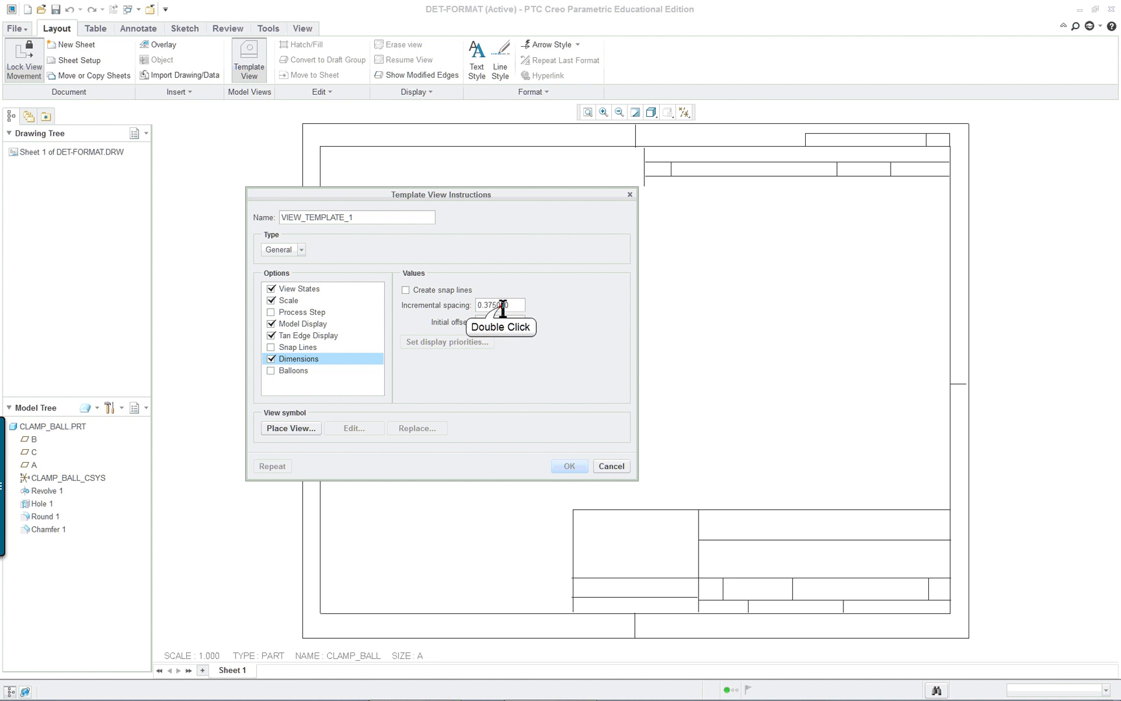
{"action": "type", "text": ".5"}
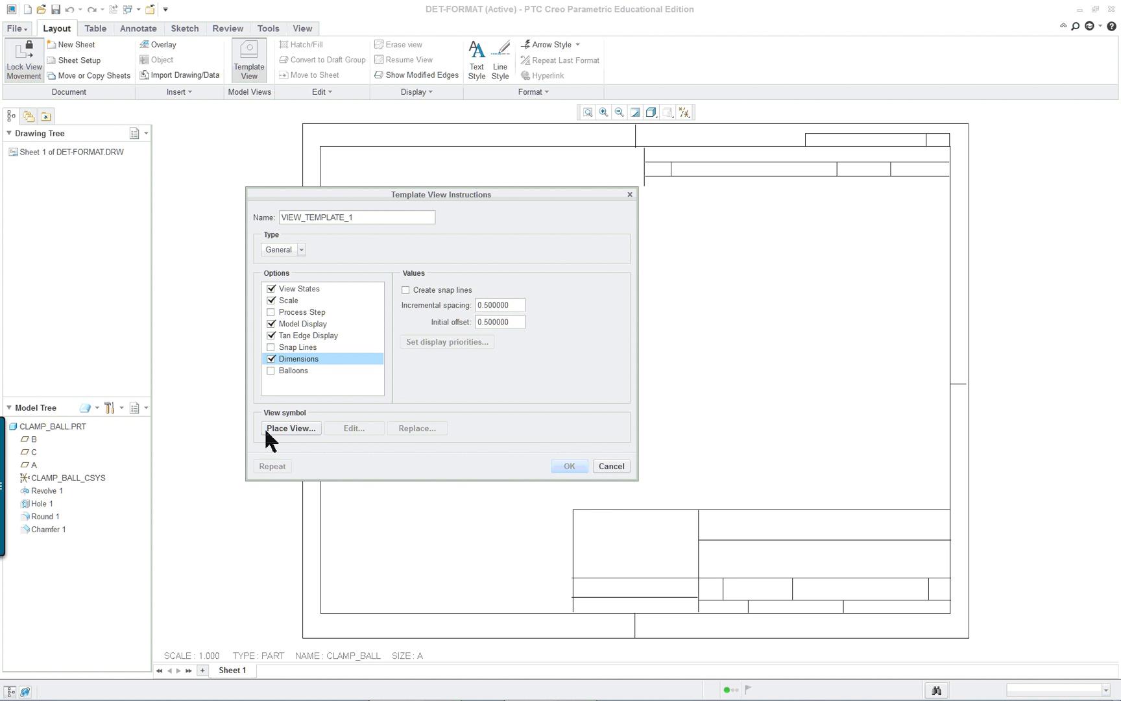
Step: Place the template view symbol on the sheet, slightly left of and above the centre of the format border
{"action": "left_click_drag", "start_coordinate": [483, 195], "coordinate": [918, 229]}
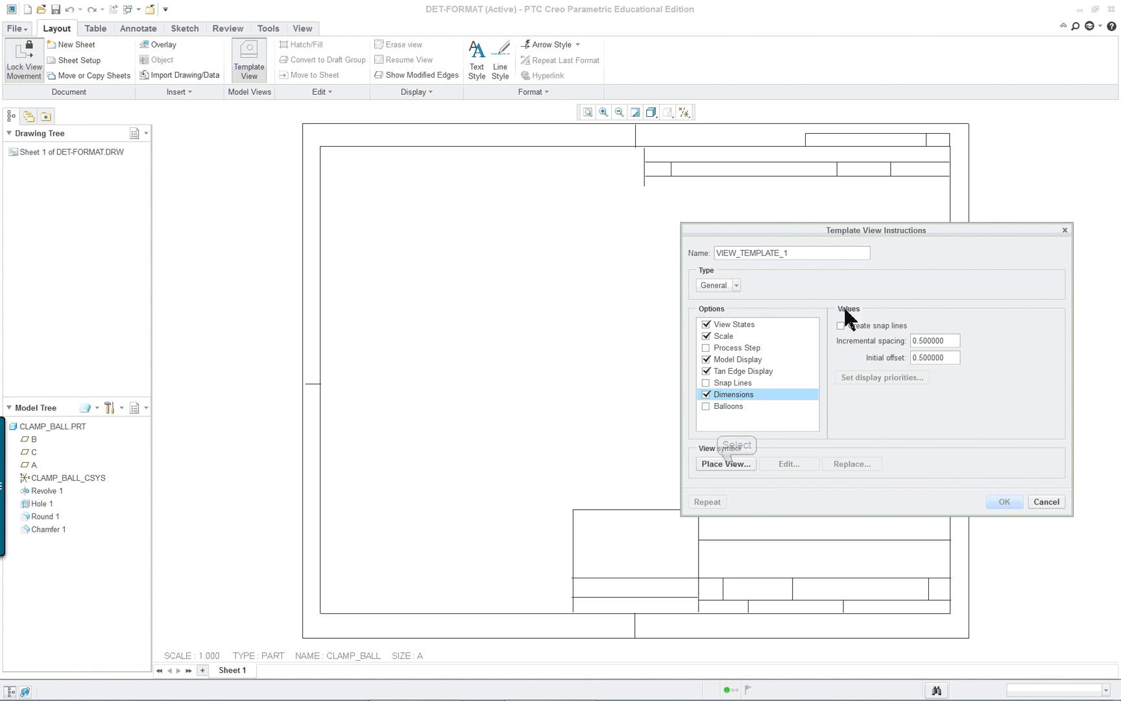
{"action": "left_click", "coordinate": [737, 464]}
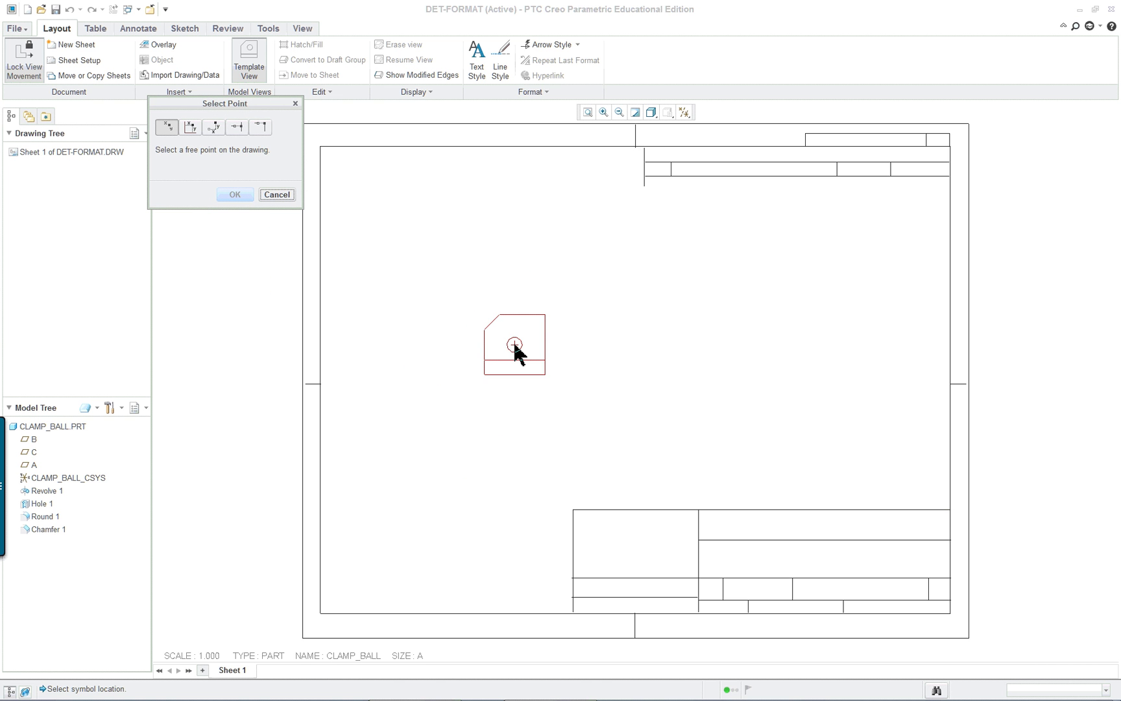
{"action": "left_click", "coordinate": [513, 343]}
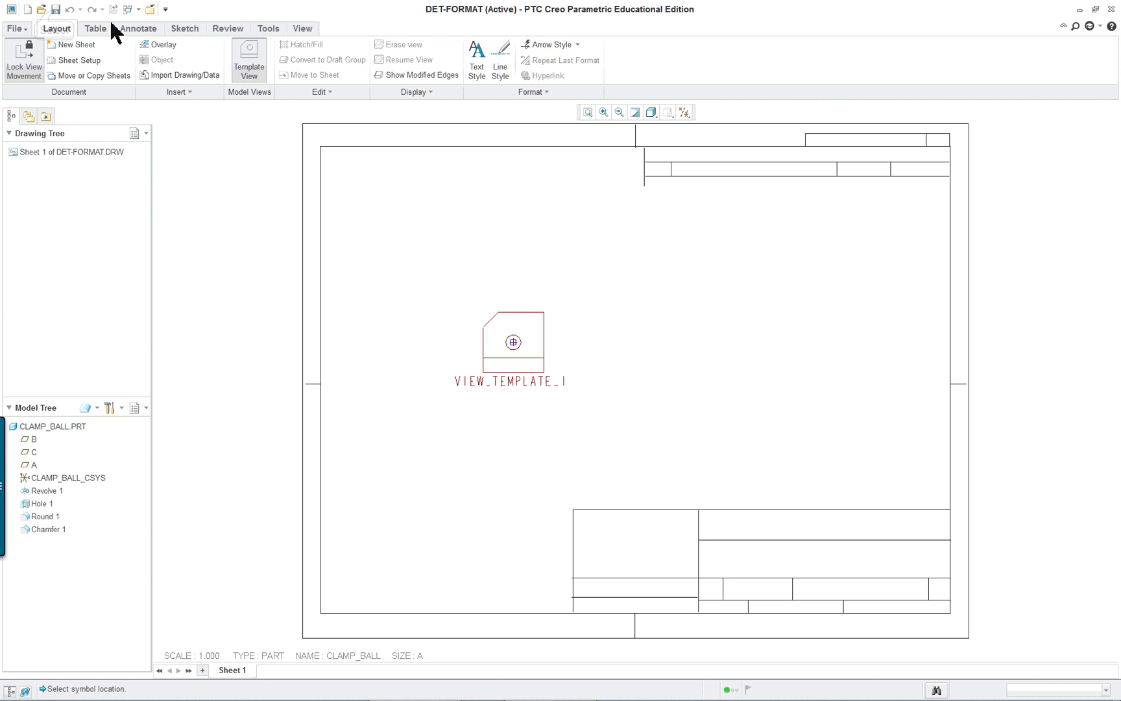
Step: Save DET-FORMAT.DRW in the 3-0 folder and close the drawing once the template view instructions are accepted
{"action": "left_click", "coordinate": [55, 10]}
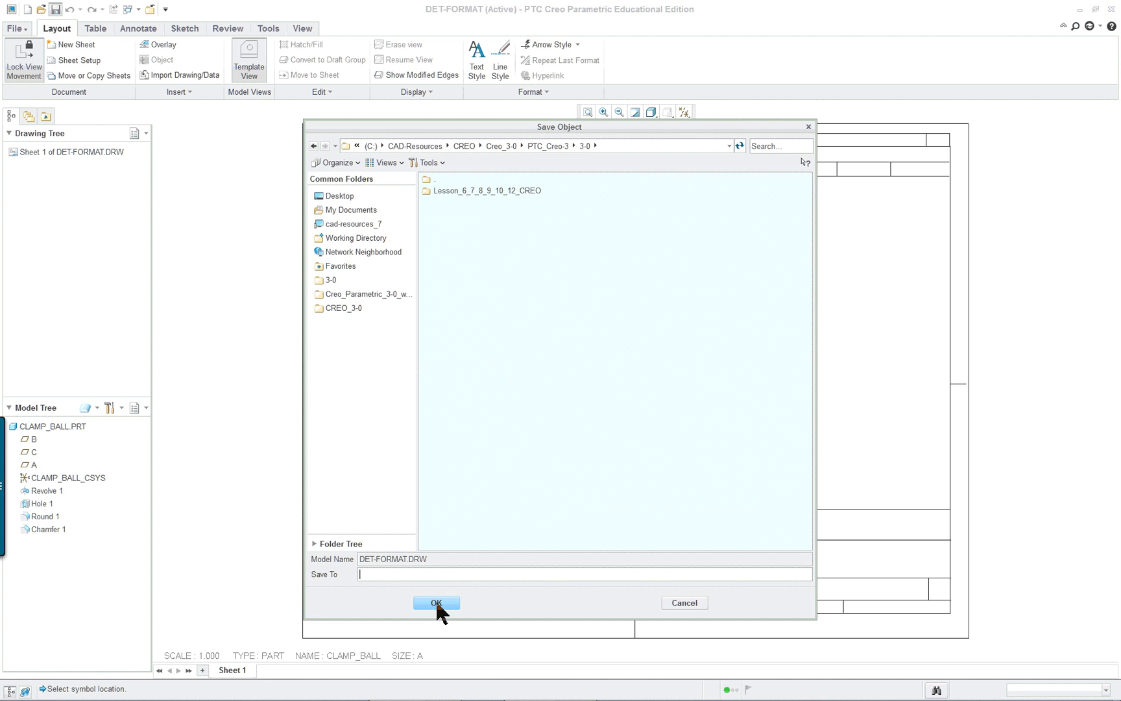
{"action": "left_click", "coordinate": [436, 602]}
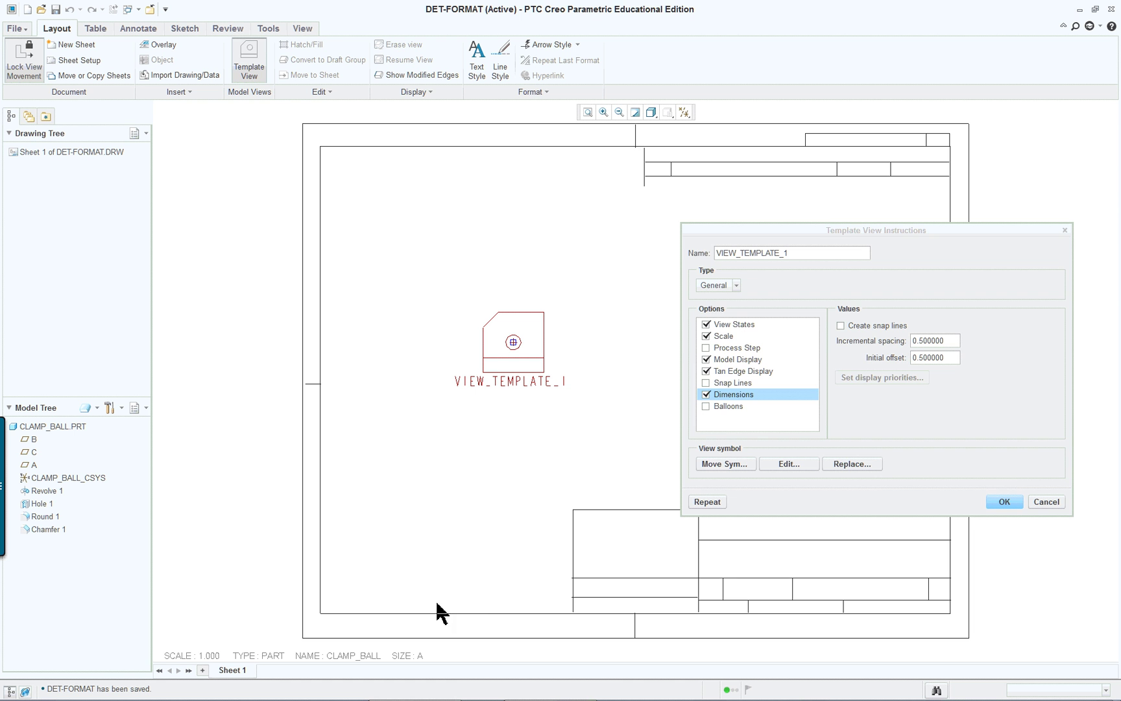
{"action": "left_click", "coordinate": [1003, 501]}
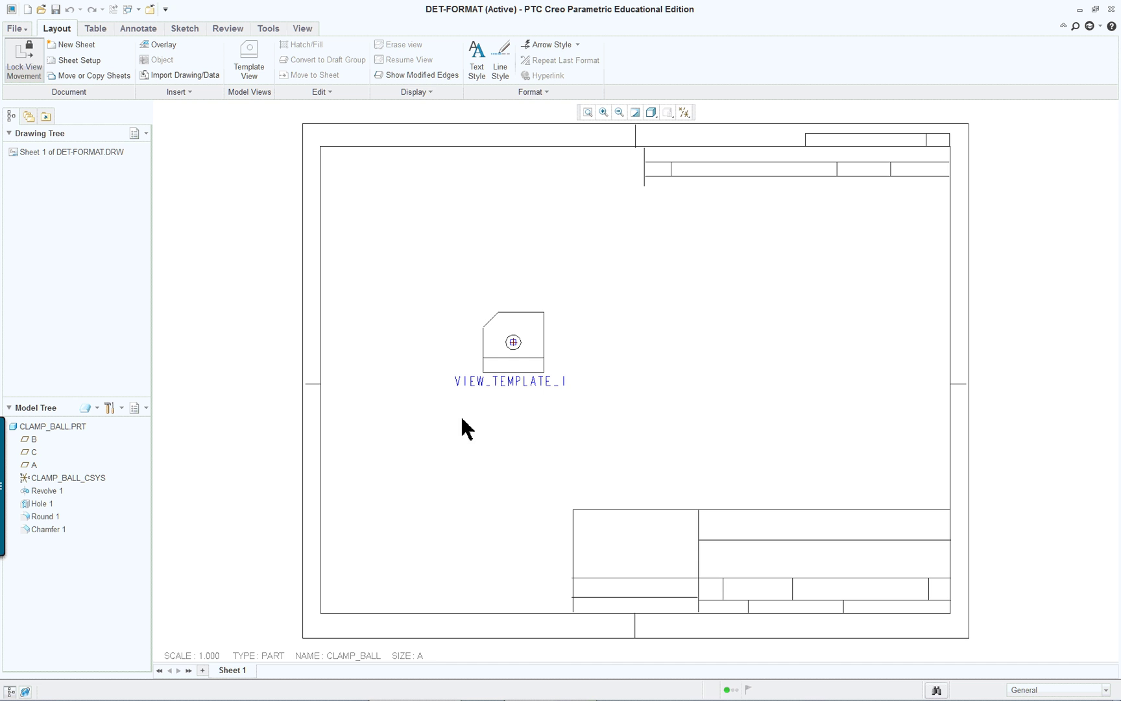
{"action": "left_click", "coordinate": [151, 9]}
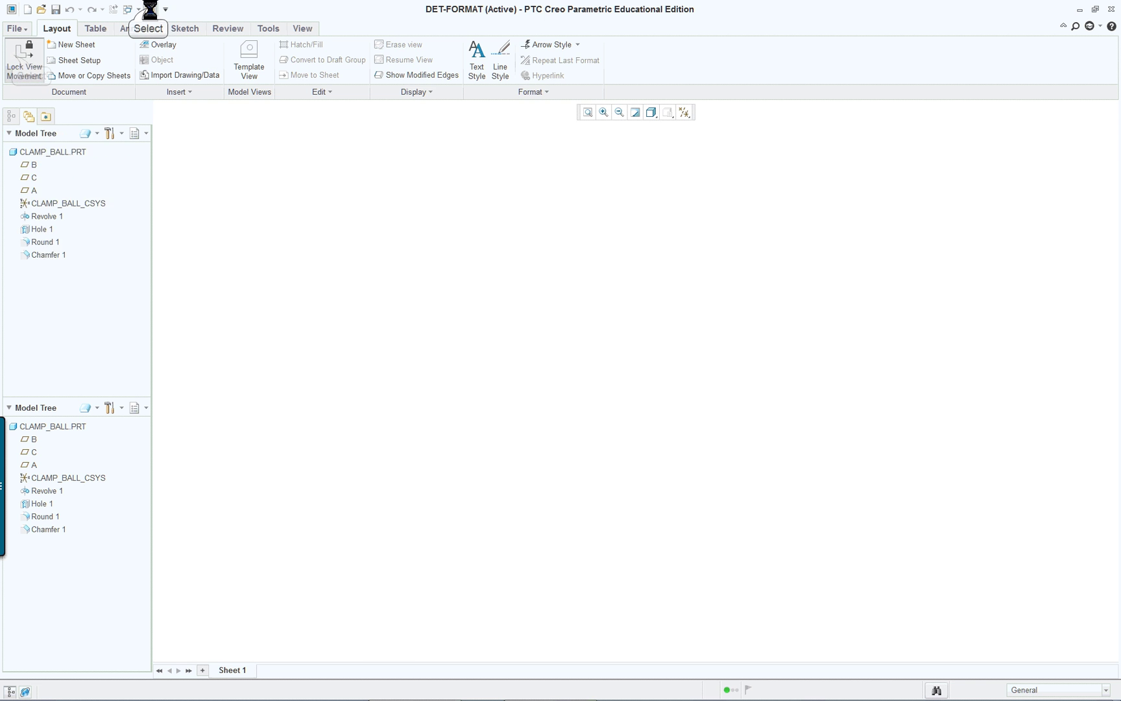
Step: Start a new drawing file named clamp-ball101 without using the default template
{"action": "left_click", "coordinate": [14, 60]}
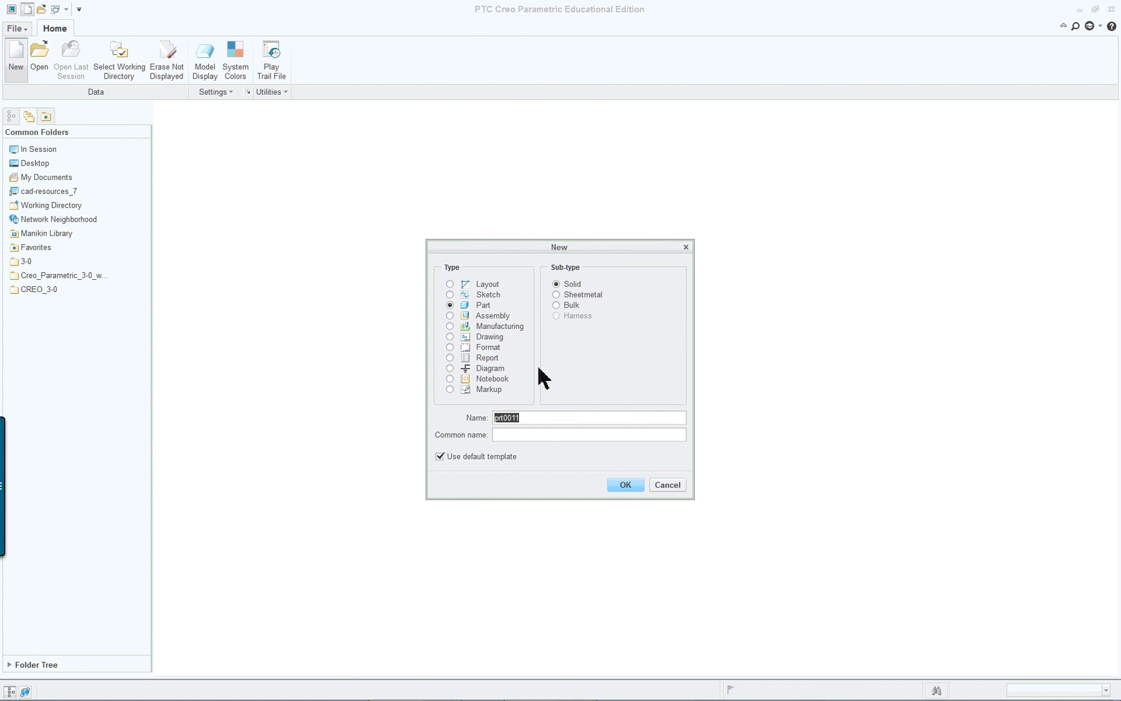
{"action": "left_click", "coordinate": [488, 335]}
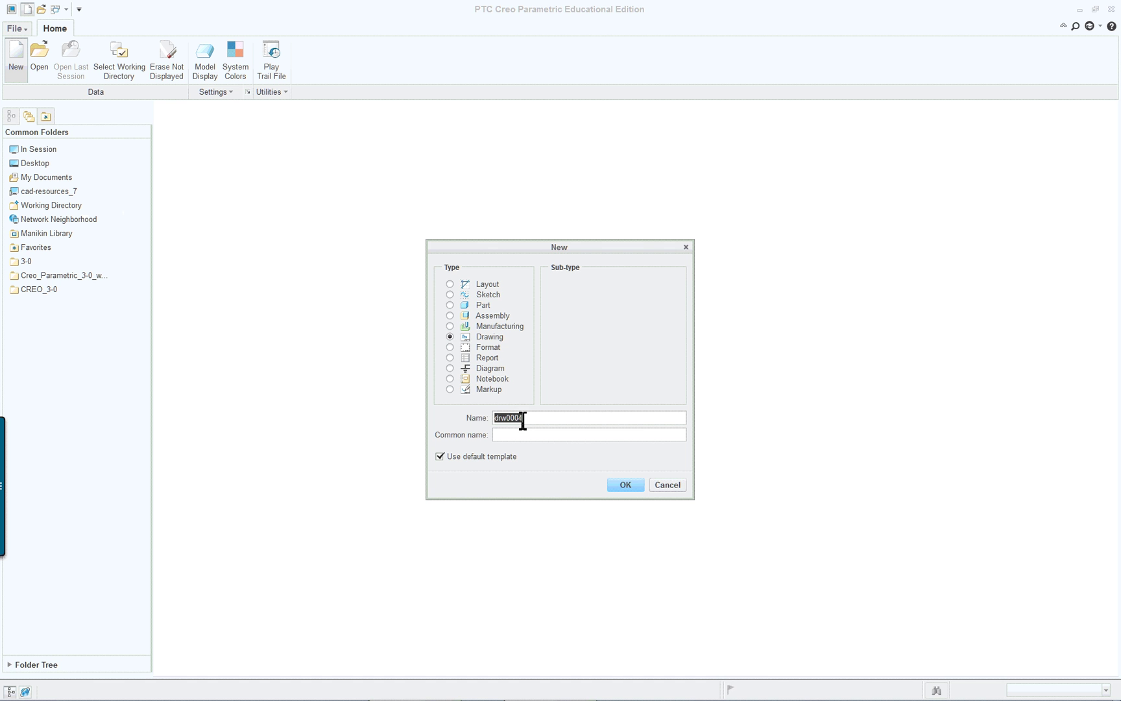
{"action": "type", "text": "clamp-ball101"}
{"action": "left_click", "coordinate": [456, 457]}
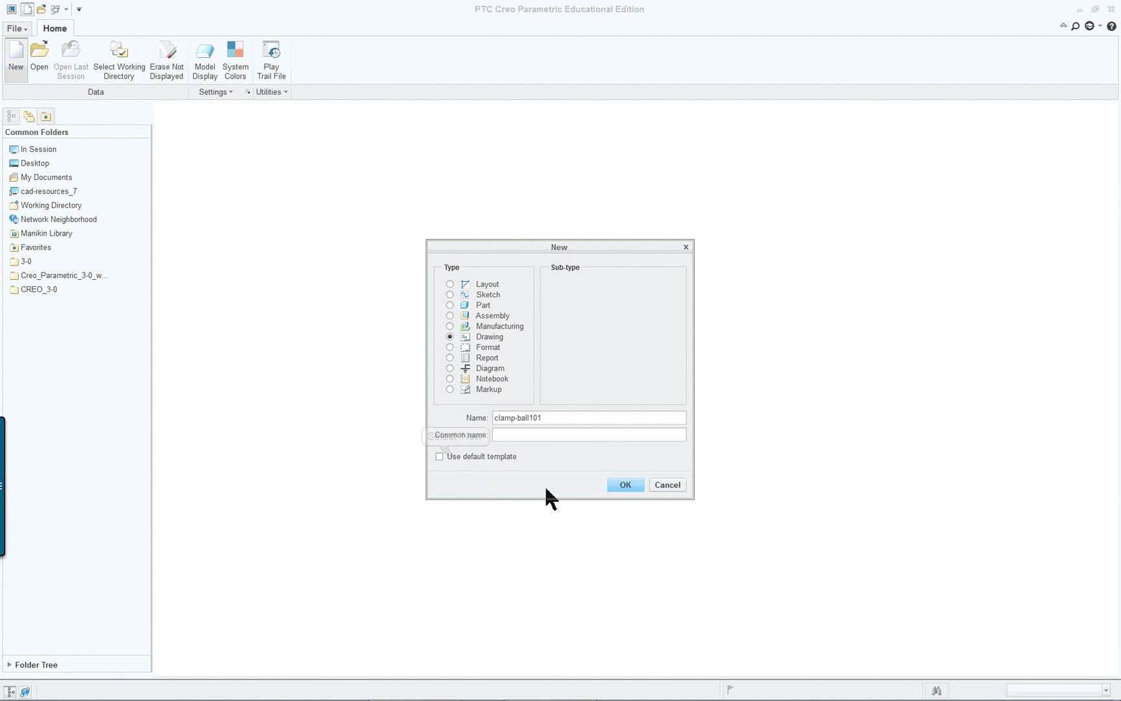
{"action": "left_click", "coordinate": [624, 493]}
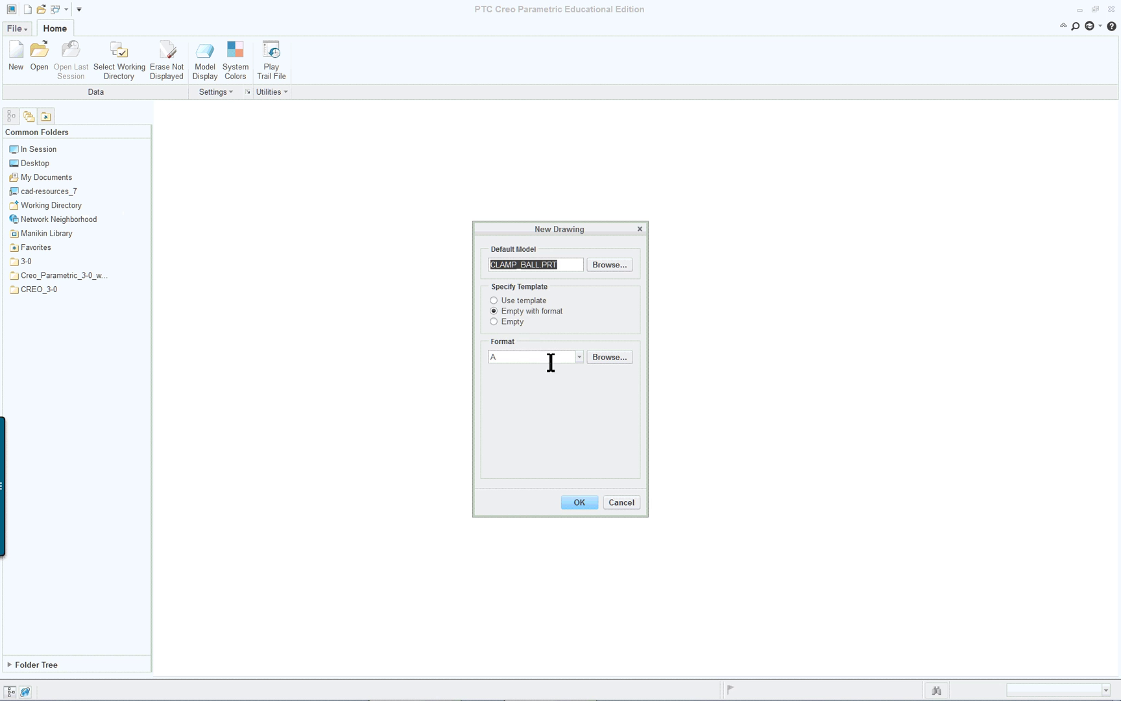
Step: Create the drawing of CLAMP_BALL.PRT using the in-session det-format.drw as its template
{"action": "left_click", "coordinate": [511, 301]}
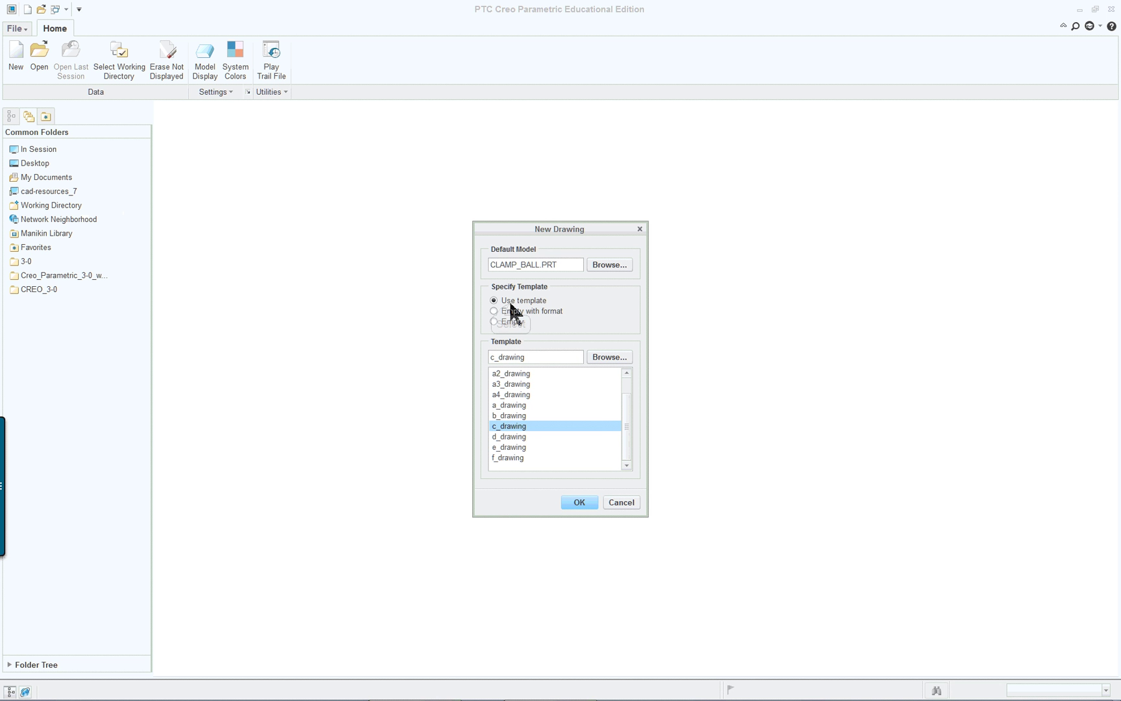
{"action": "left_click", "coordinate": [608, 357]}
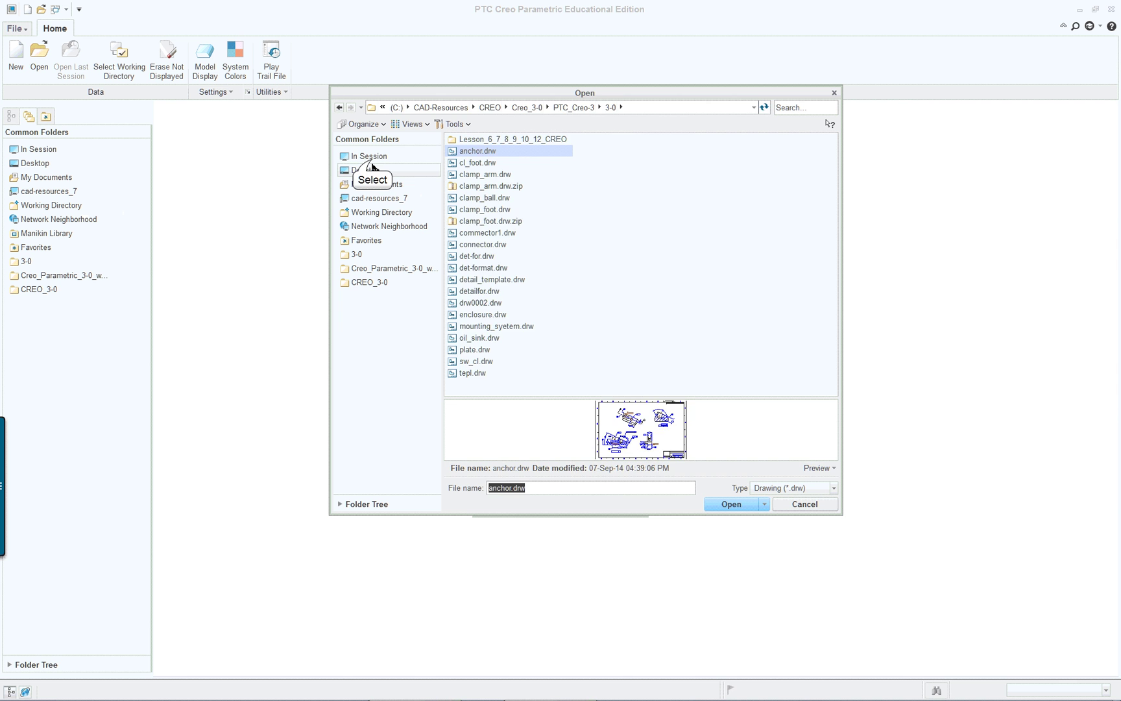
{"action": "left_click", "coordinate": [370, 157]}
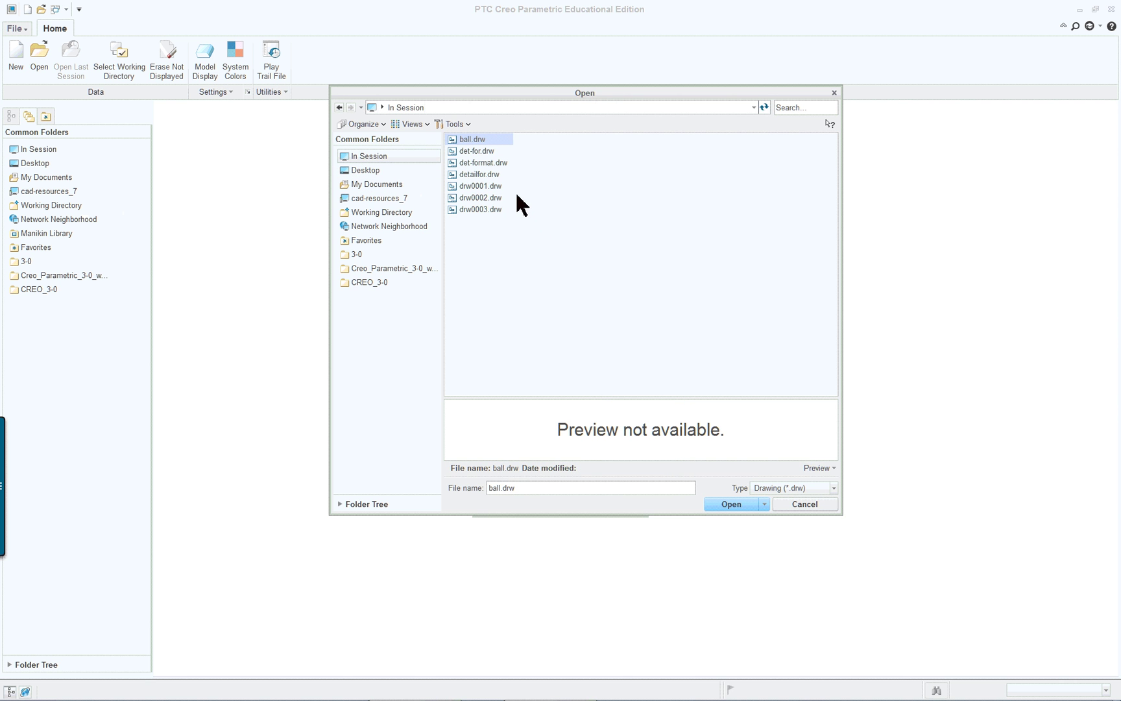
{"action": "left_click", "coordinate": [486, 164]}
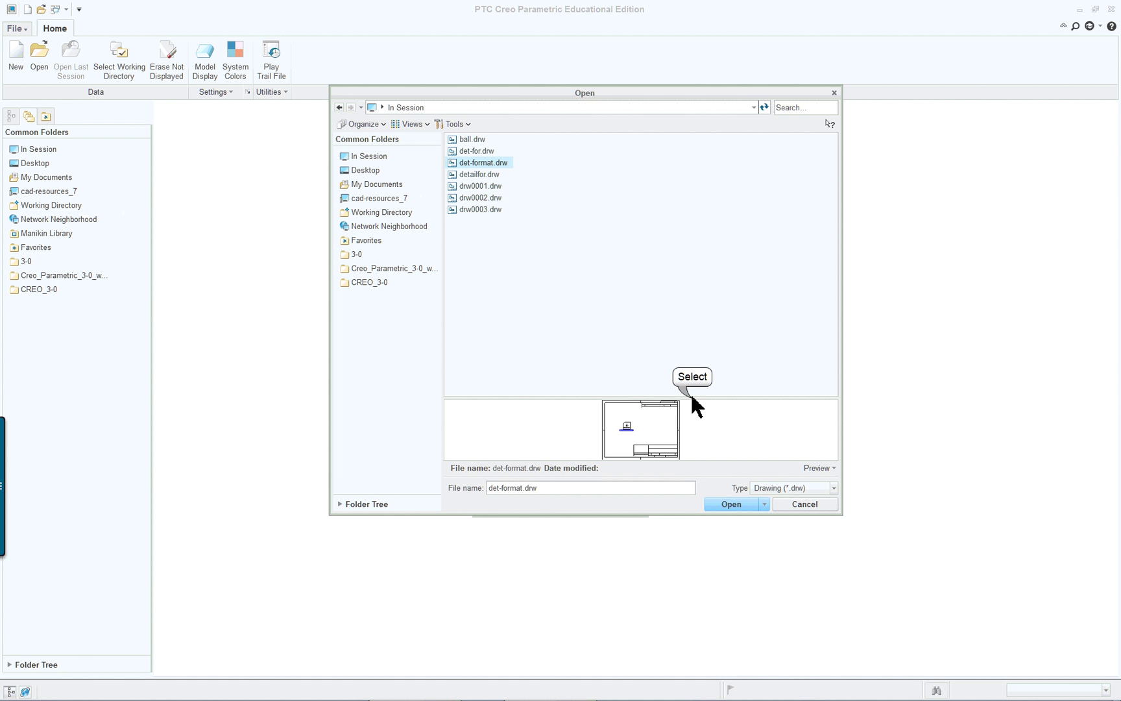
{"action": "left_click_drag", "start_coordinate": [693, 400], "coordinate": [708, 231]}
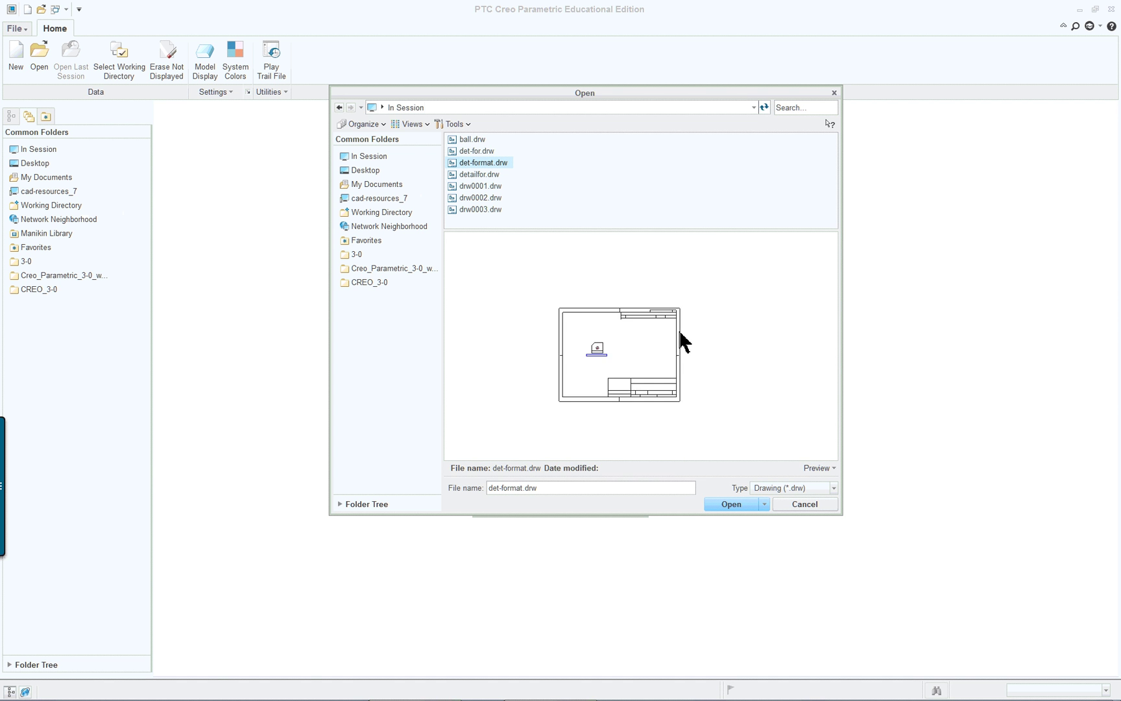
{"action": "left_click", "coordinate": [732, 506]}
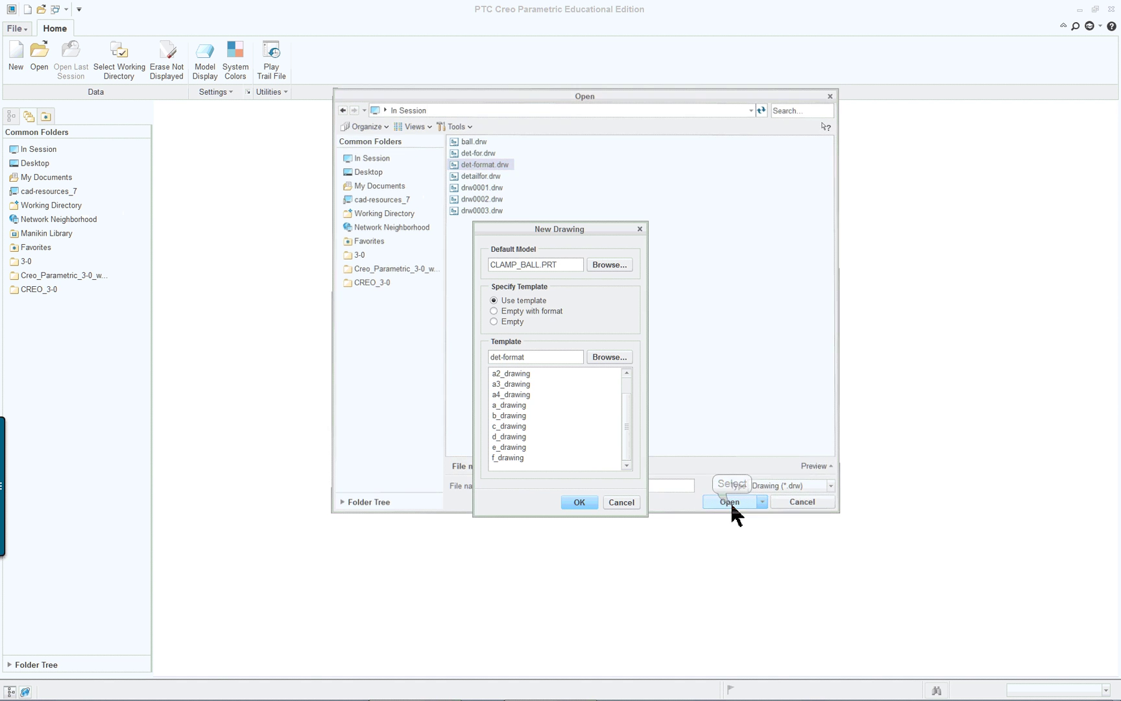
{"action": "left_click", "coordinate": [575, 503]}
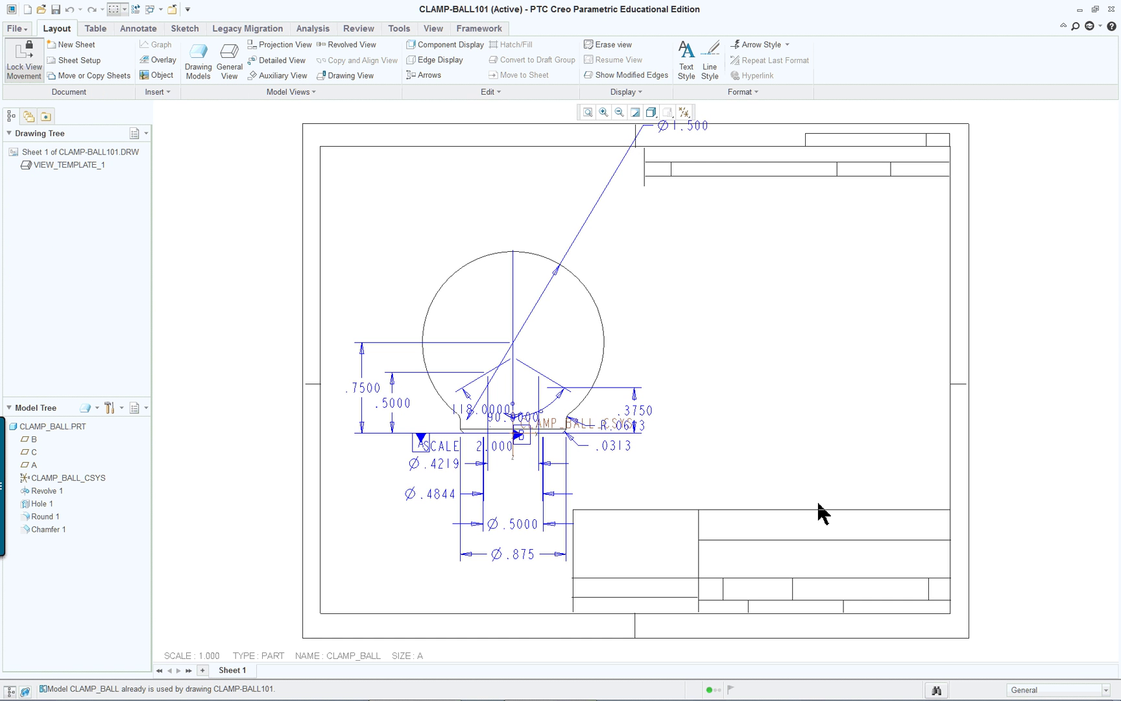
Step: Move the ball's 1.500 diameter dimension down so it sits just outside the circle's upper right
{"action": "scroll", "coordinate": [785, 457], "scroll_direction": "down", "scroll_amount": 2}
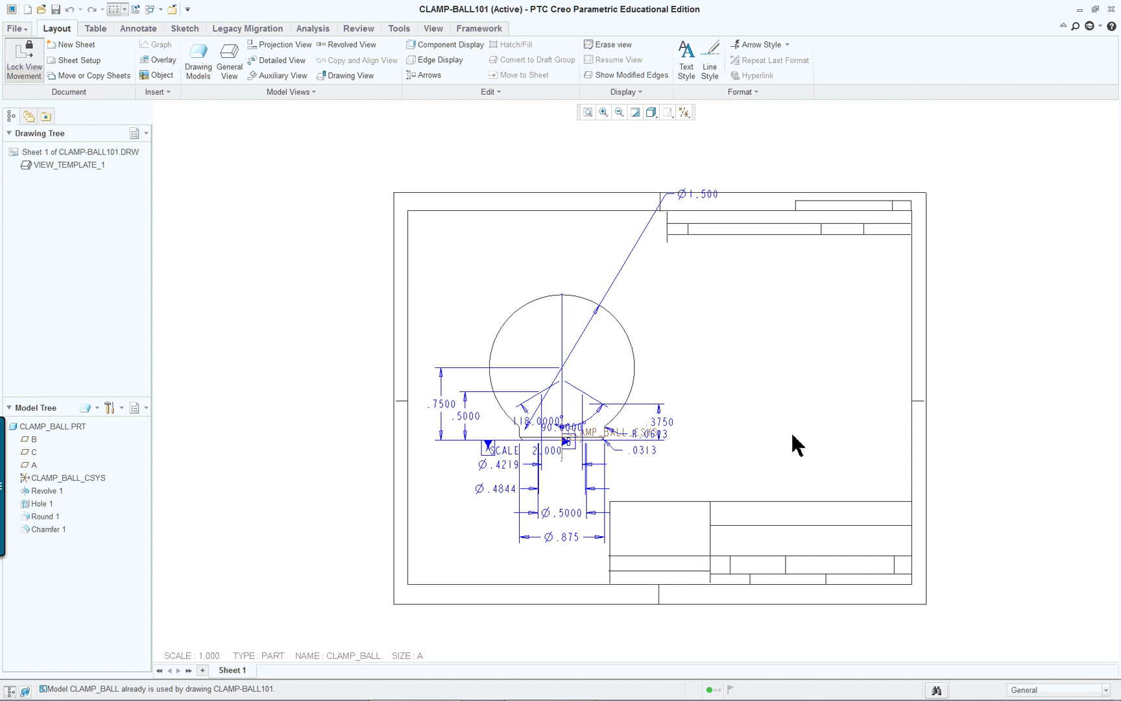
{"action": "scroll", "coordinate": [878, 420], "scroll_direction": "up", "scroll_amount": 1}
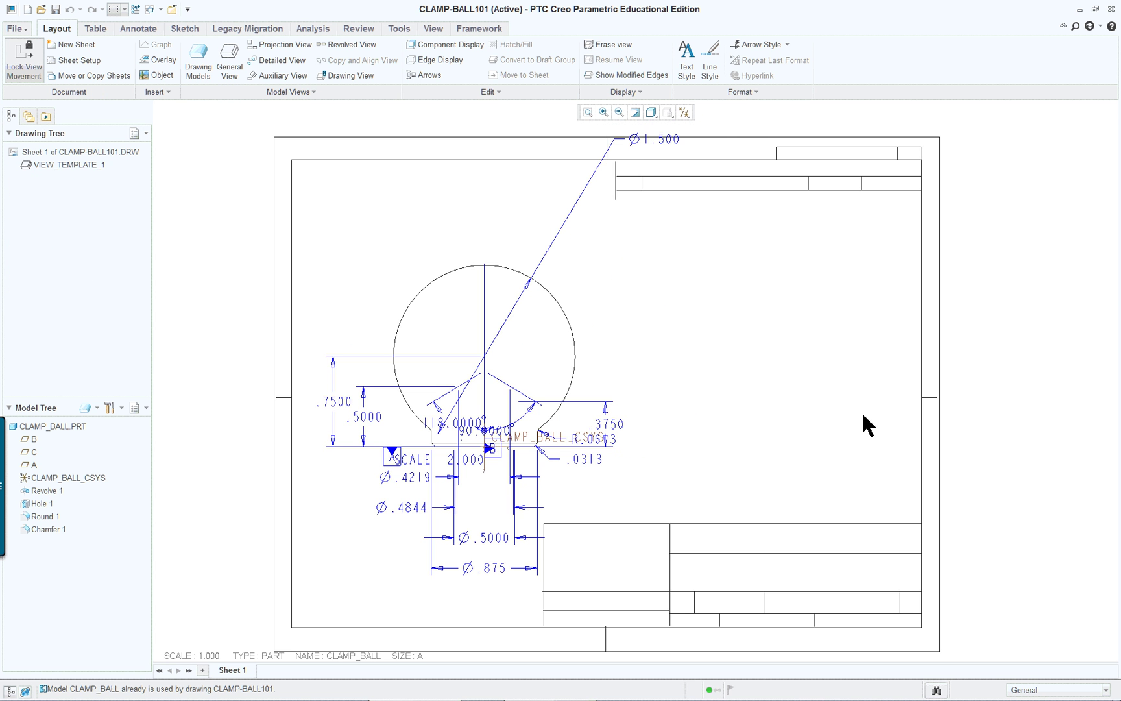
{"action": "left_click", "coordinate": [663, 141]}
{"action": "left_click_drag", "start_coordinate": [663, 141], "coordinate": [620, 285]}
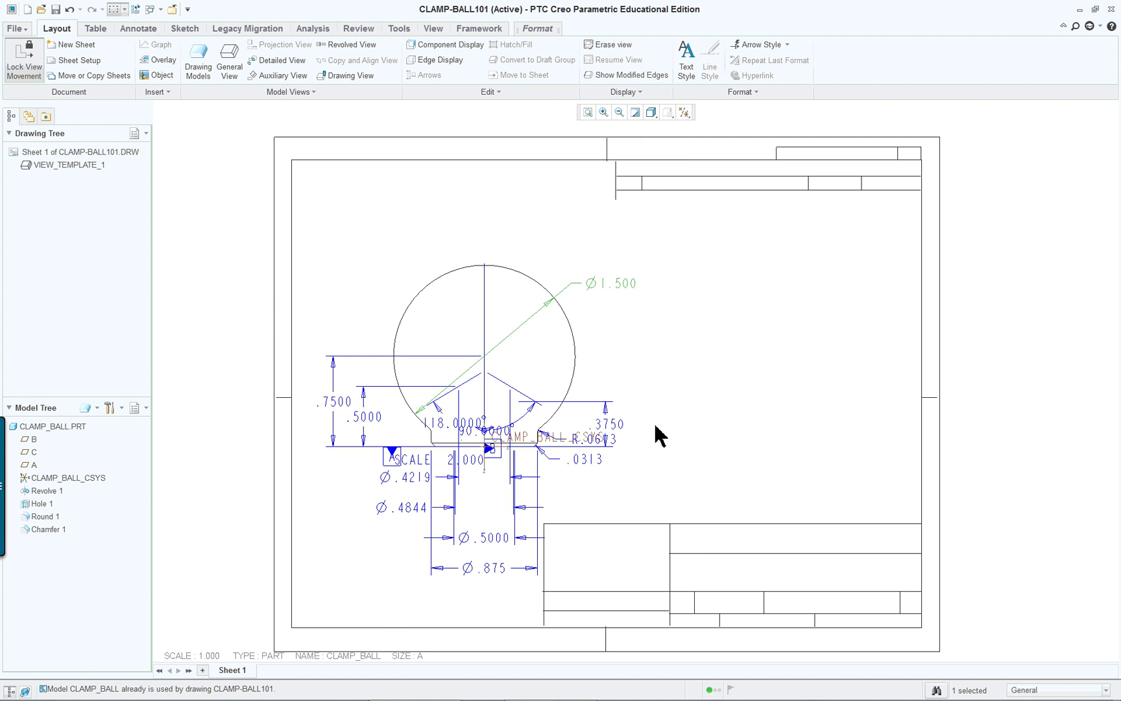
{"action": "scroll", "coordinate": [601, 636], "scroll_direction": "up", "scroll_amount": 1}
{"action": "scroll", "coordinate": [627, 617], "scroll_direction": "down", "scroll_amount": 1}
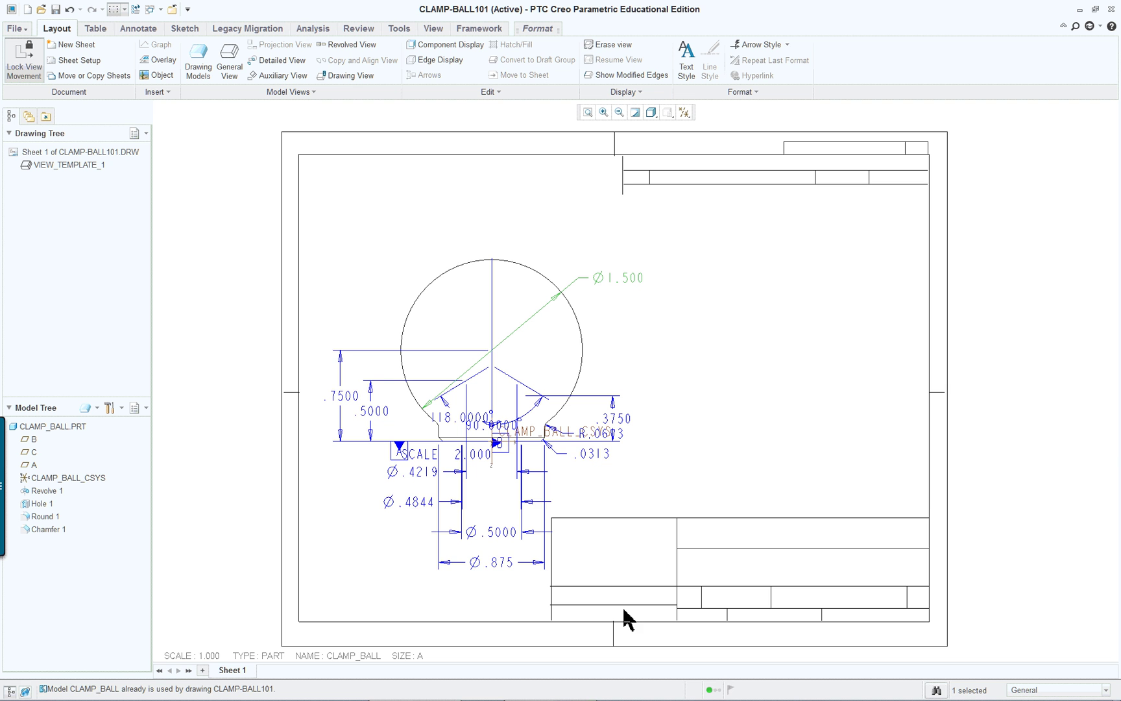
{"action": "left_click", "coordinate": [733, 444]}
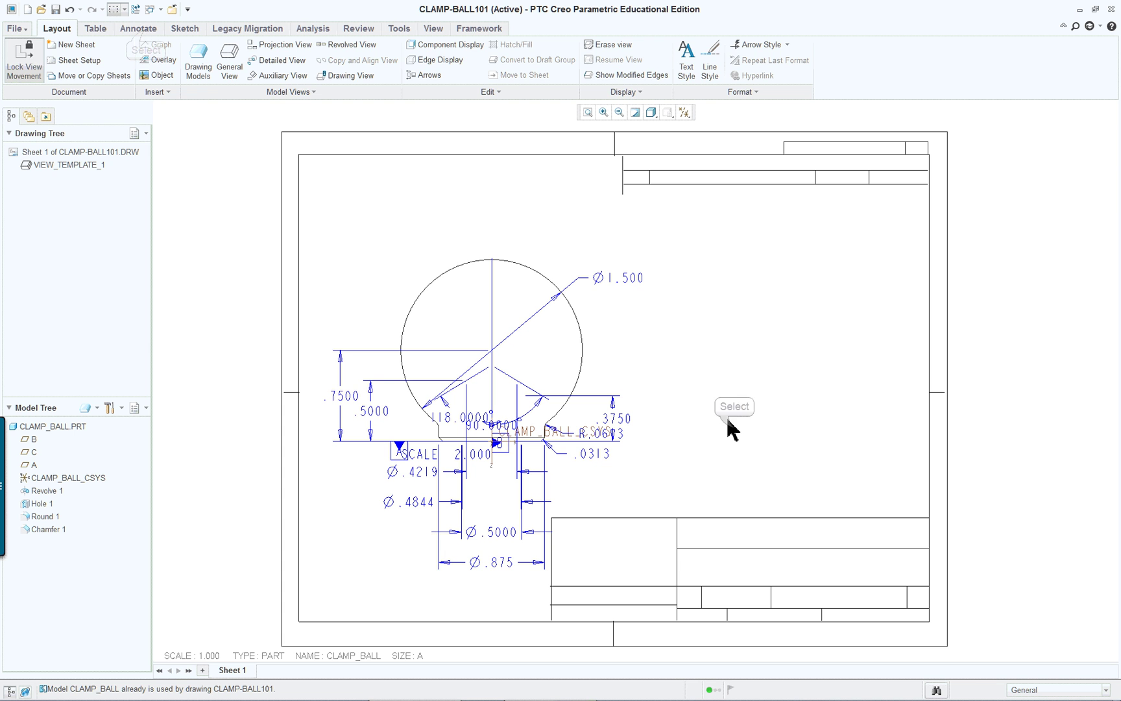
Step: Show the model's datum axis A_1 in the clamp ball view with Show Model Annotations
{"action": "left_click", "coordinate": [144, 30]}
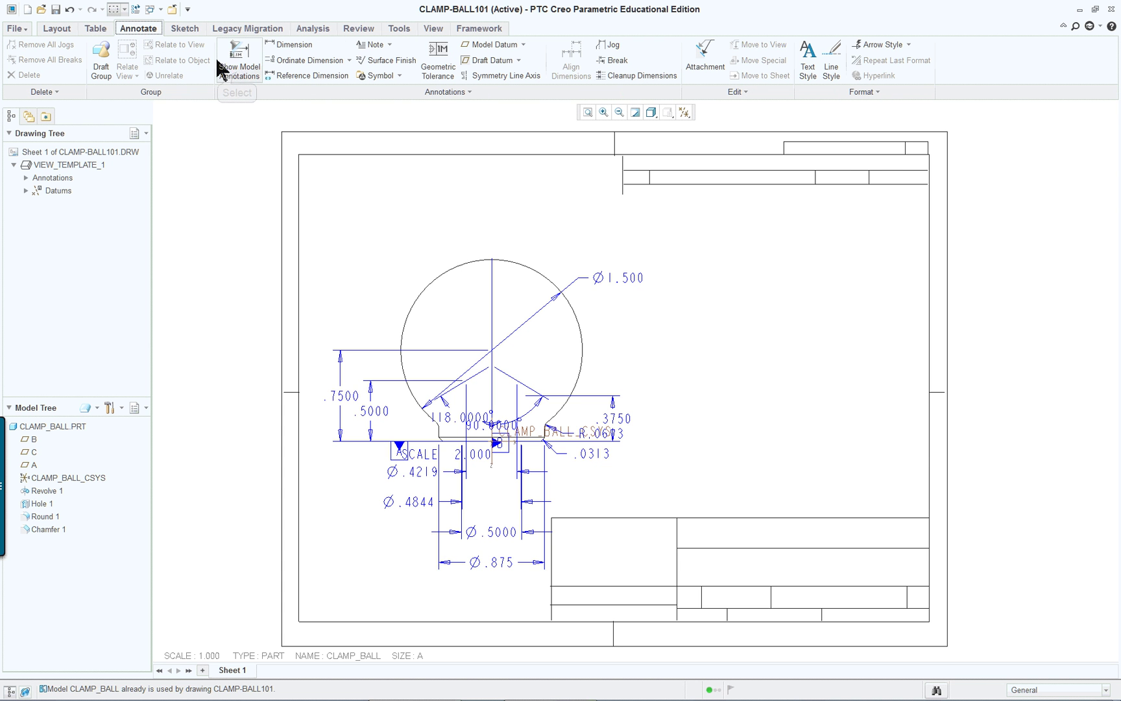
{"action": "left_click", "coordinate": [240, 72]}
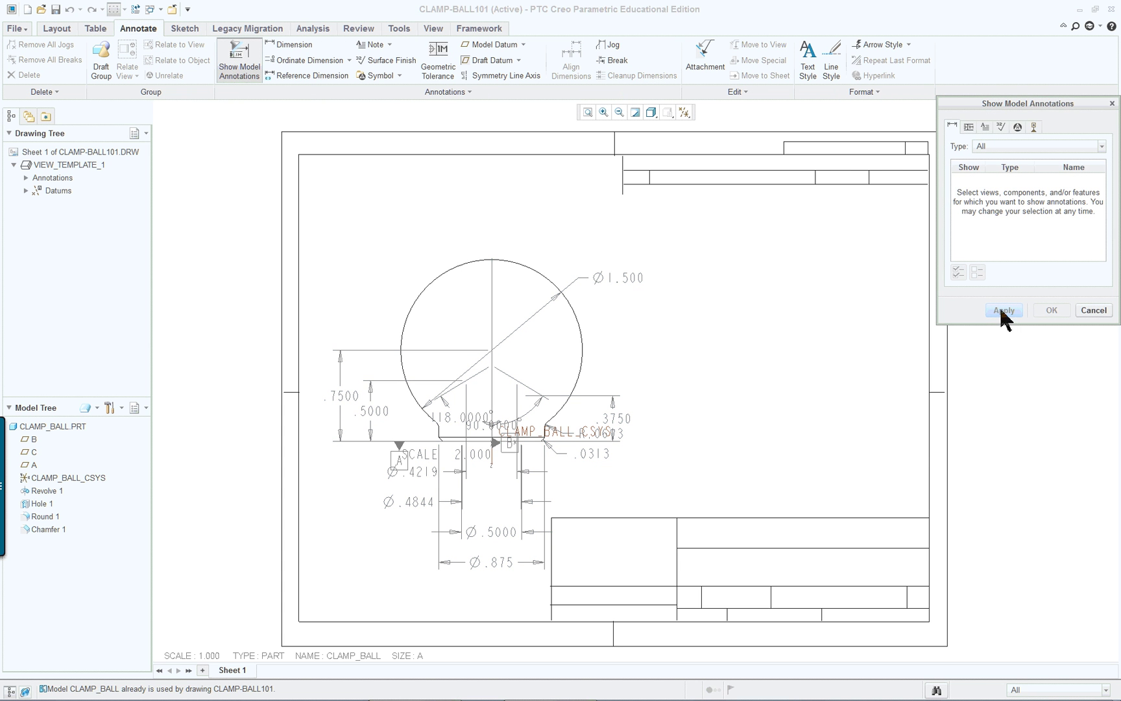
{"action": "left_click", "coordinate": [582, 309]}
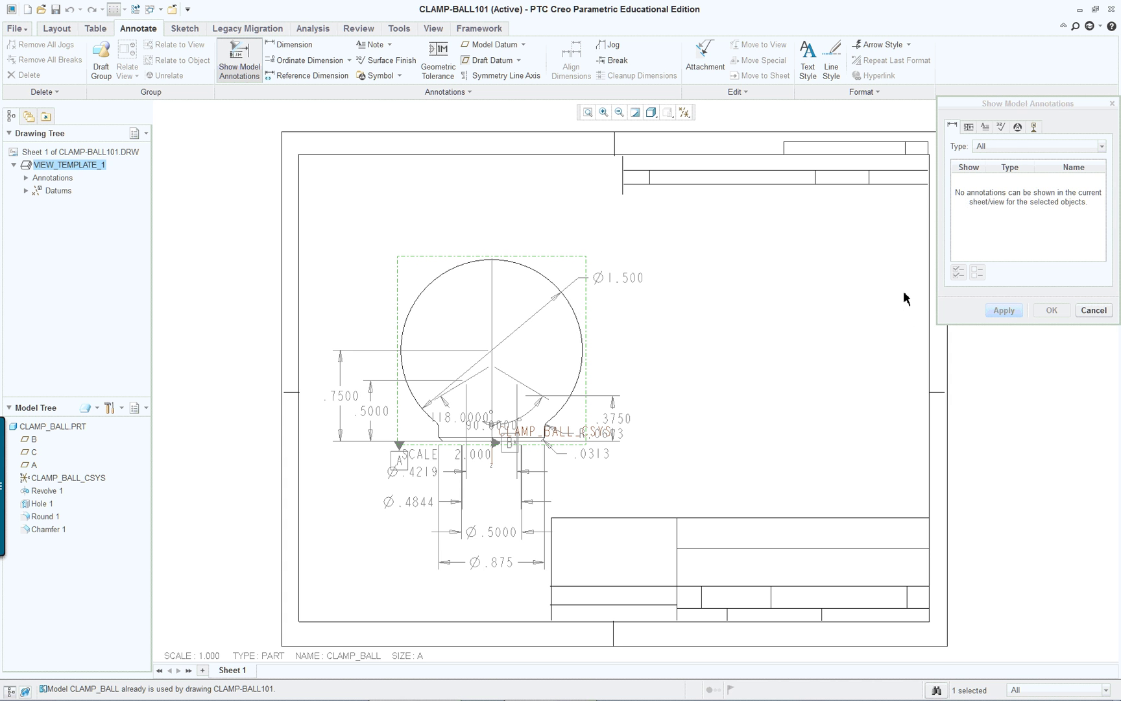
{"action": "left_click", "coordinate": [1033, 127]}
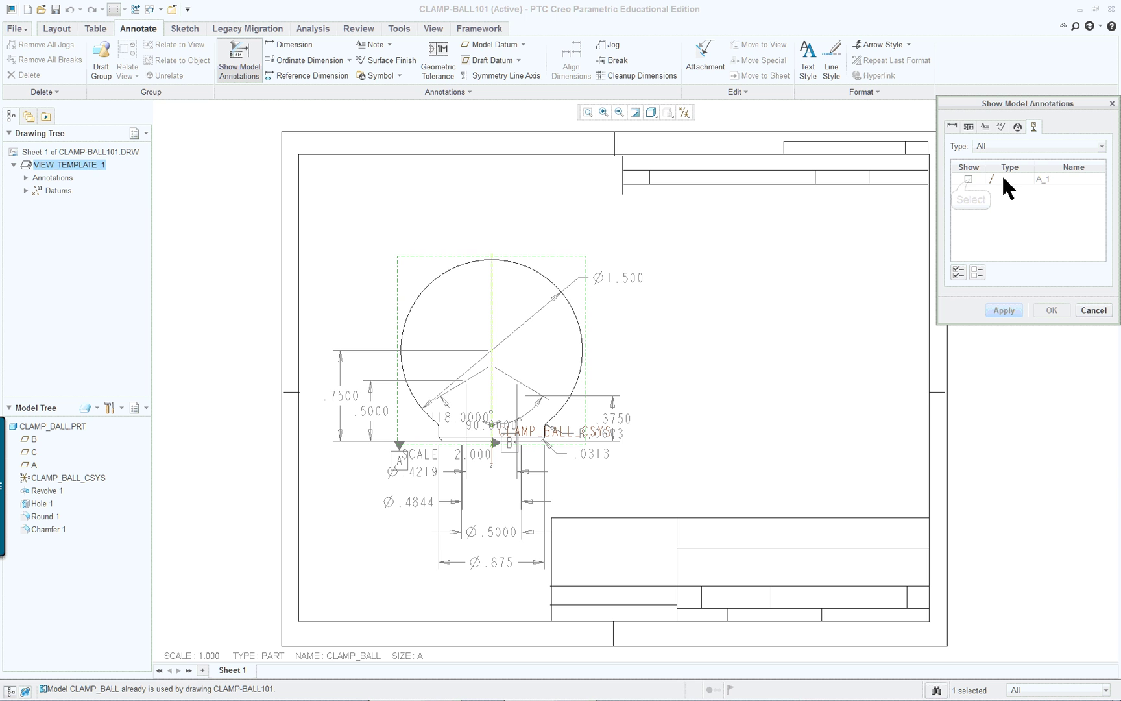
{"action": "left_click", "coordinate": [968, 180]}
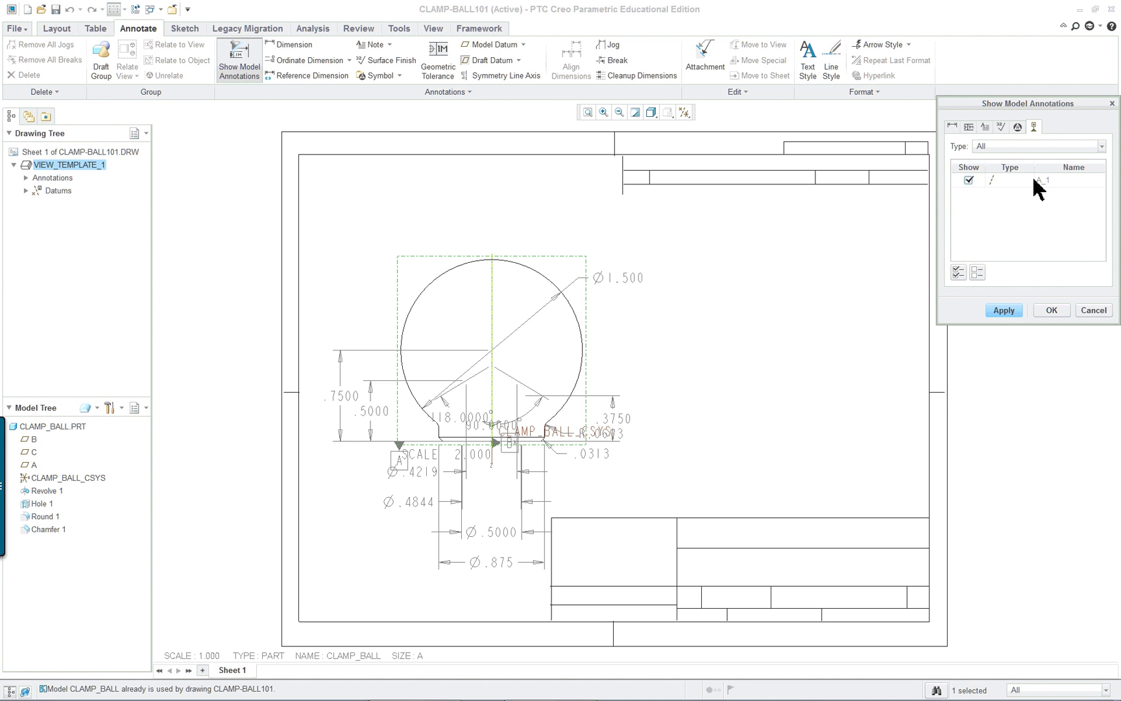
{"action": "left_click", "coordinate": [1010, 312]}
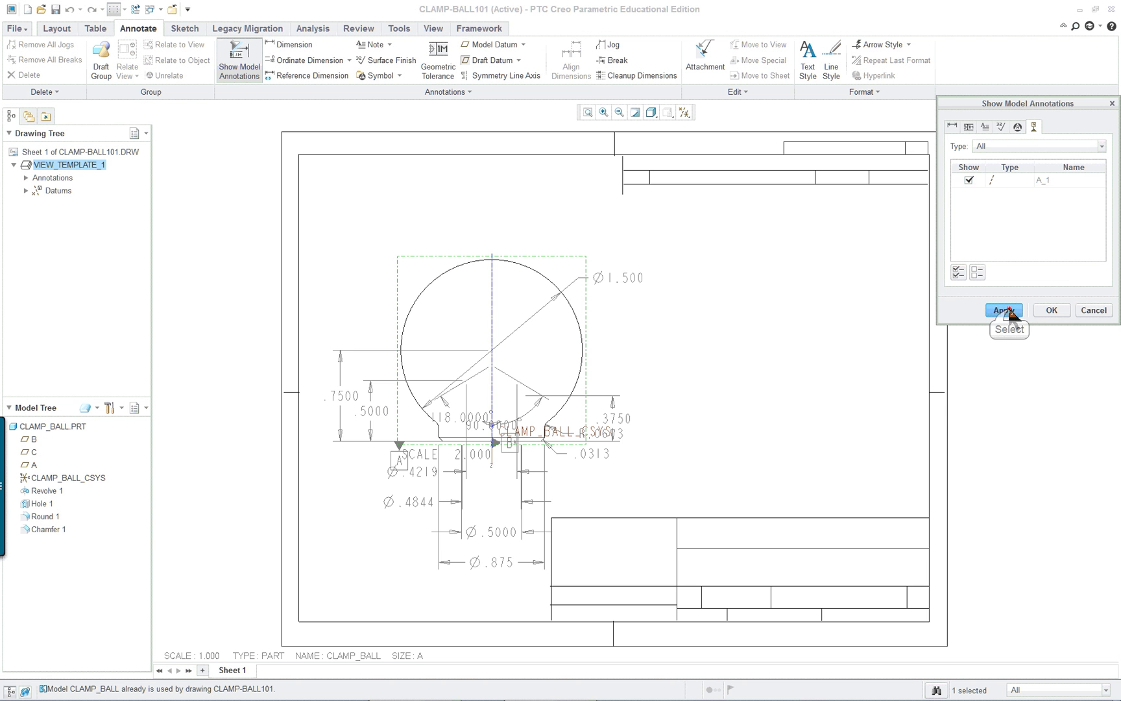
Step: Show the HOLE note in the same view and finish showing model annotations
{"action": "left_click", "coordinate": [985, 127]}
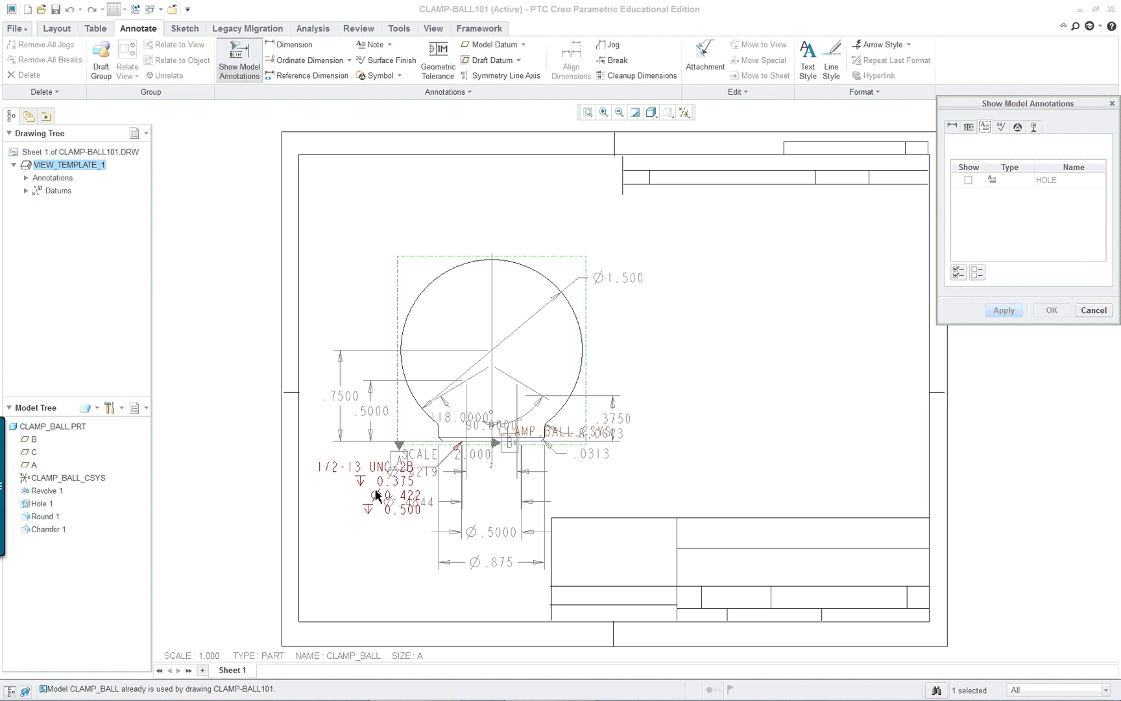
{"action": "left_click", "coordinate": [969, 179]}
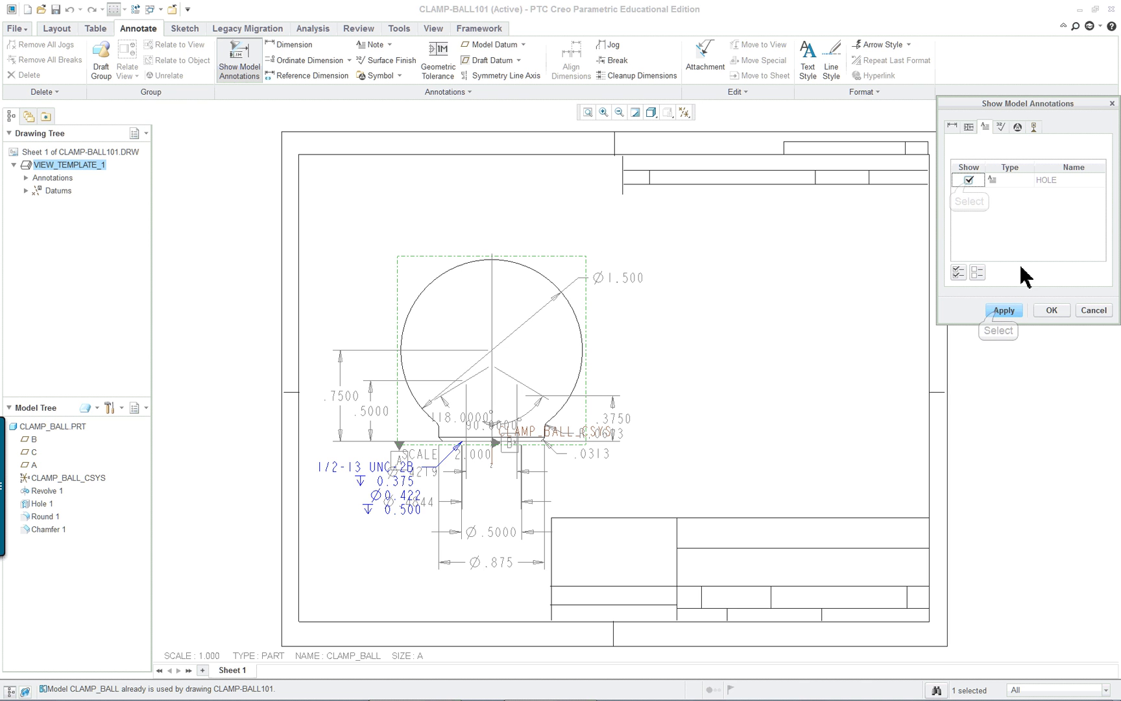
{"action": "left_click", "coordinate": [999, 312]}
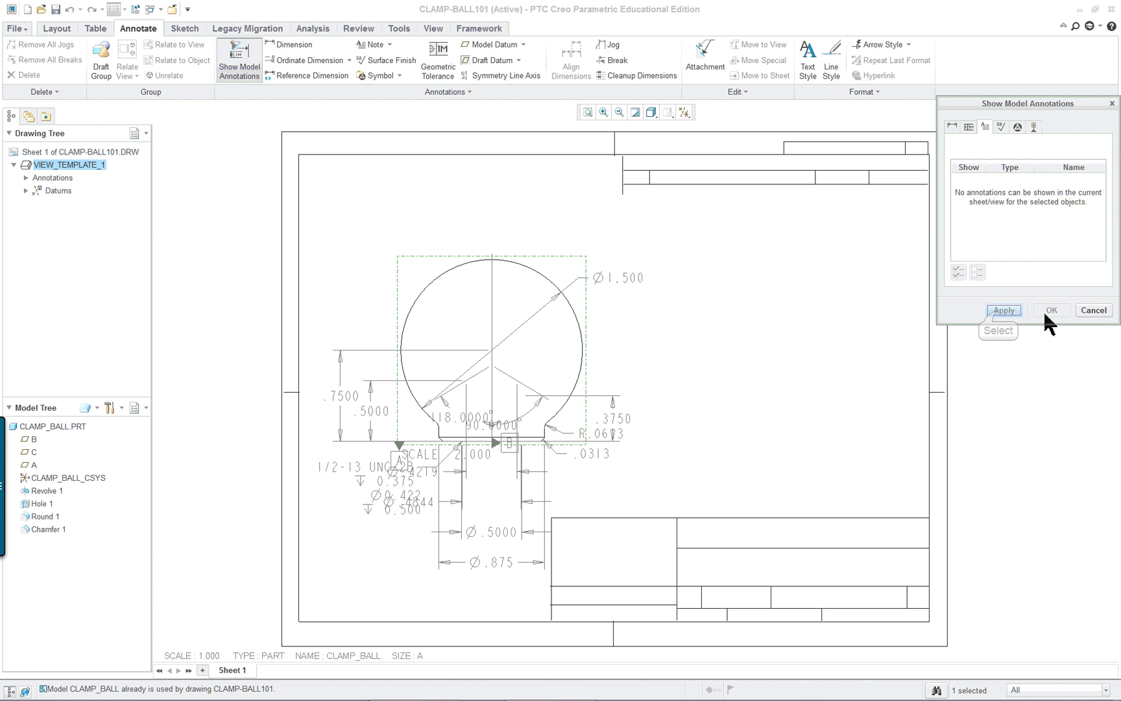
{"action": "left_click", "coordinate": [1088, 312]}
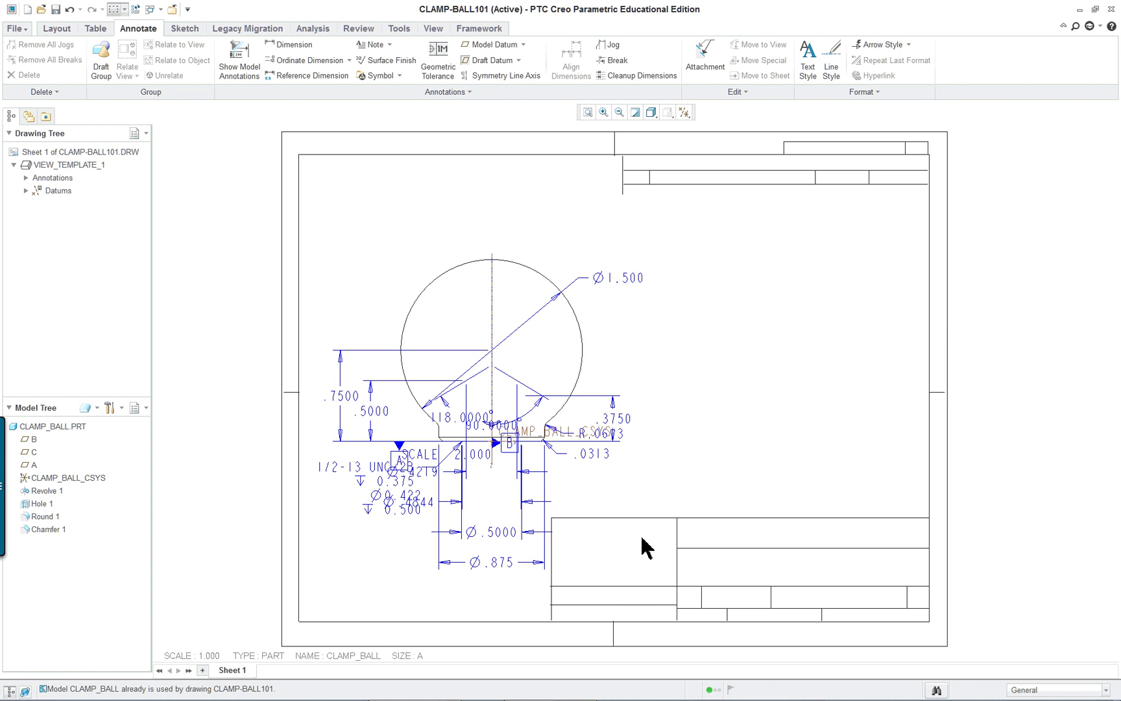
Step: Unlock view movement and shift the clamp ball view slightly up and to the right on the sheet
{"action": "left_click", "coordinate": [568, 446]}
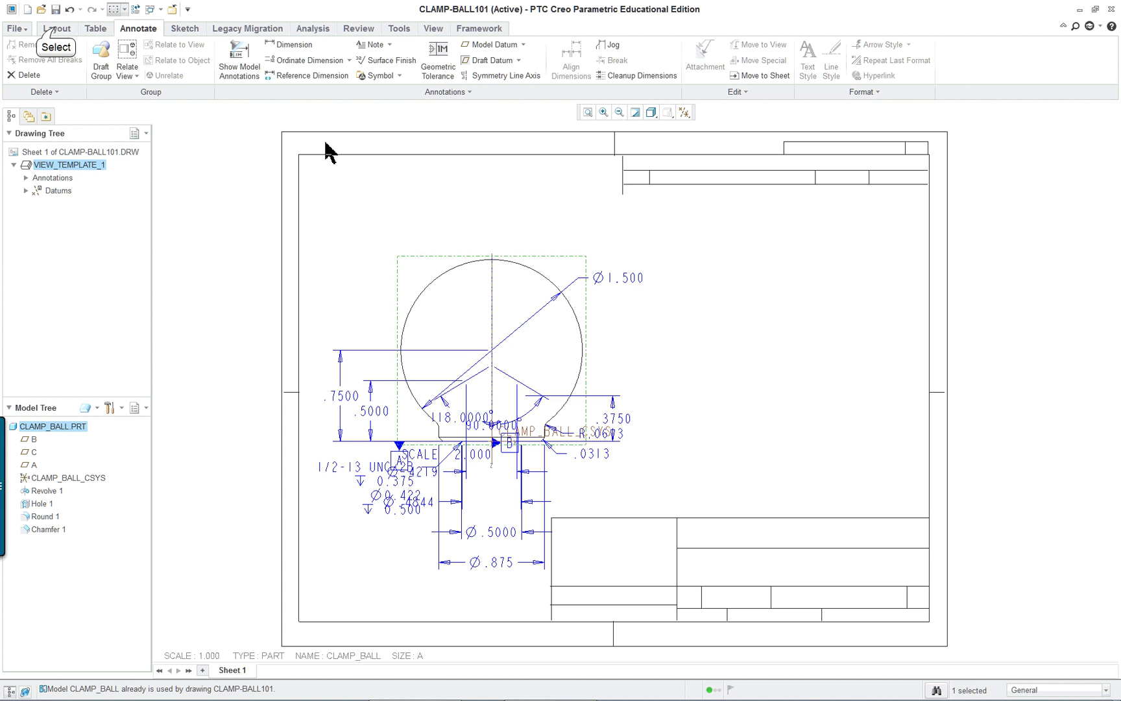
{"action": "left_click", "coordinate": [57, 29]}
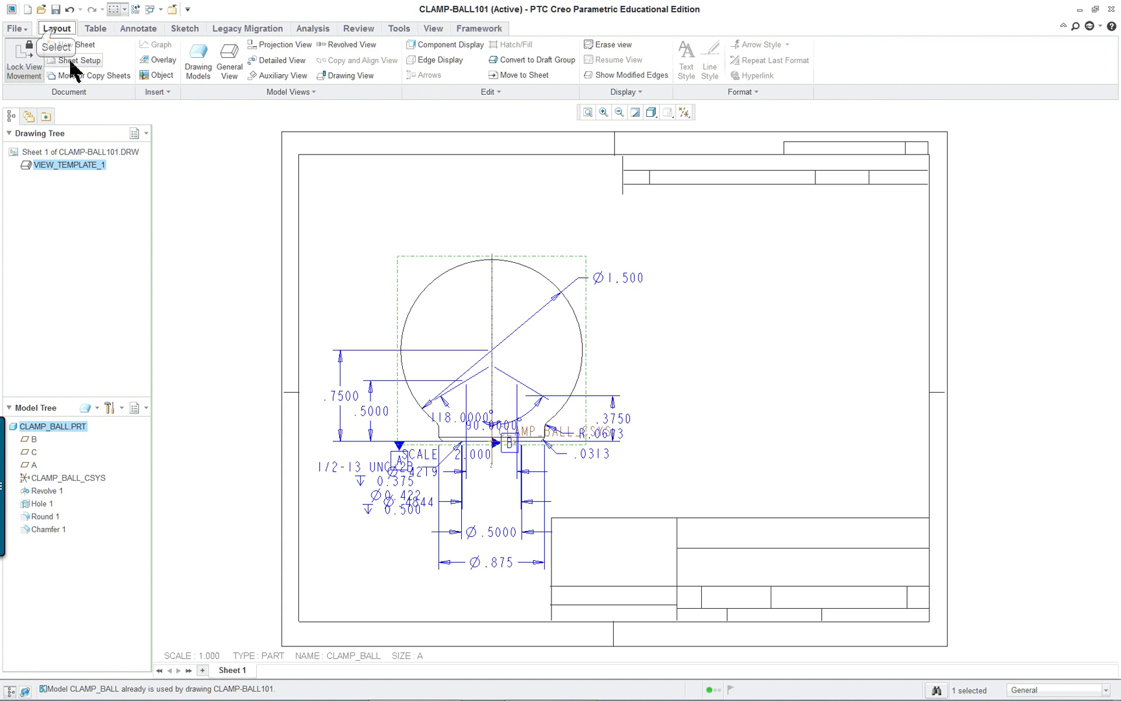
{"action": "left_click", "coordinate": [25, 71]}
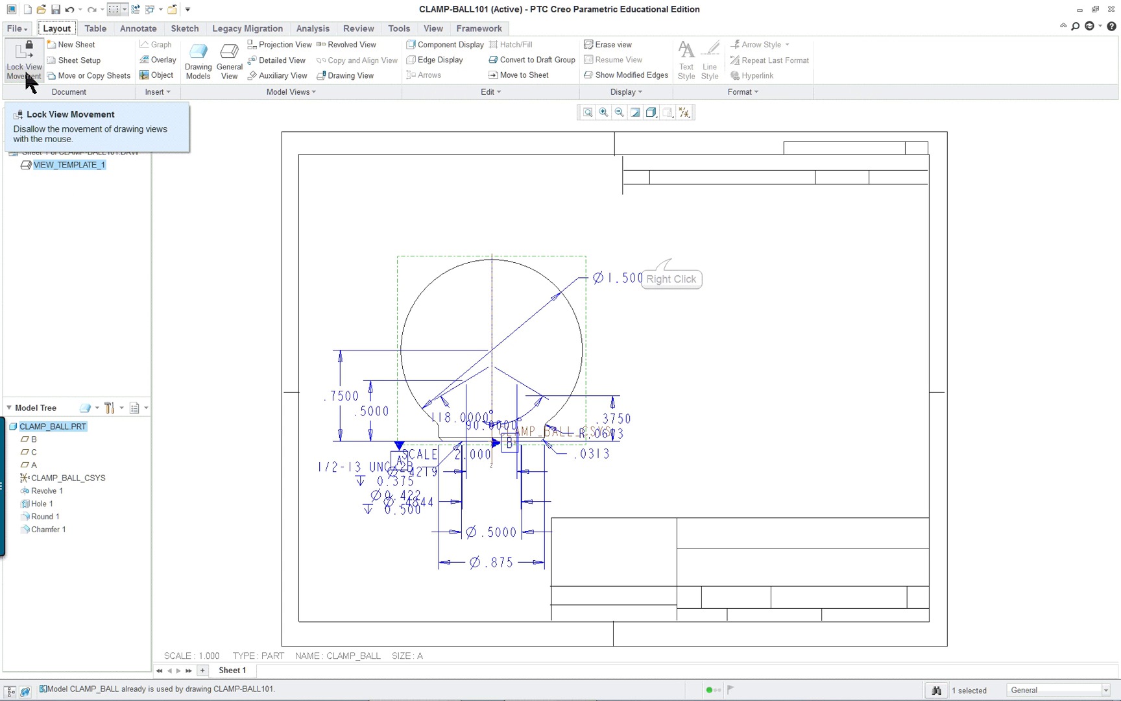
{"action": "right_click", "coordinate": [672, 264]}
{"action": "left_click", "coordinate": [703, 351]}
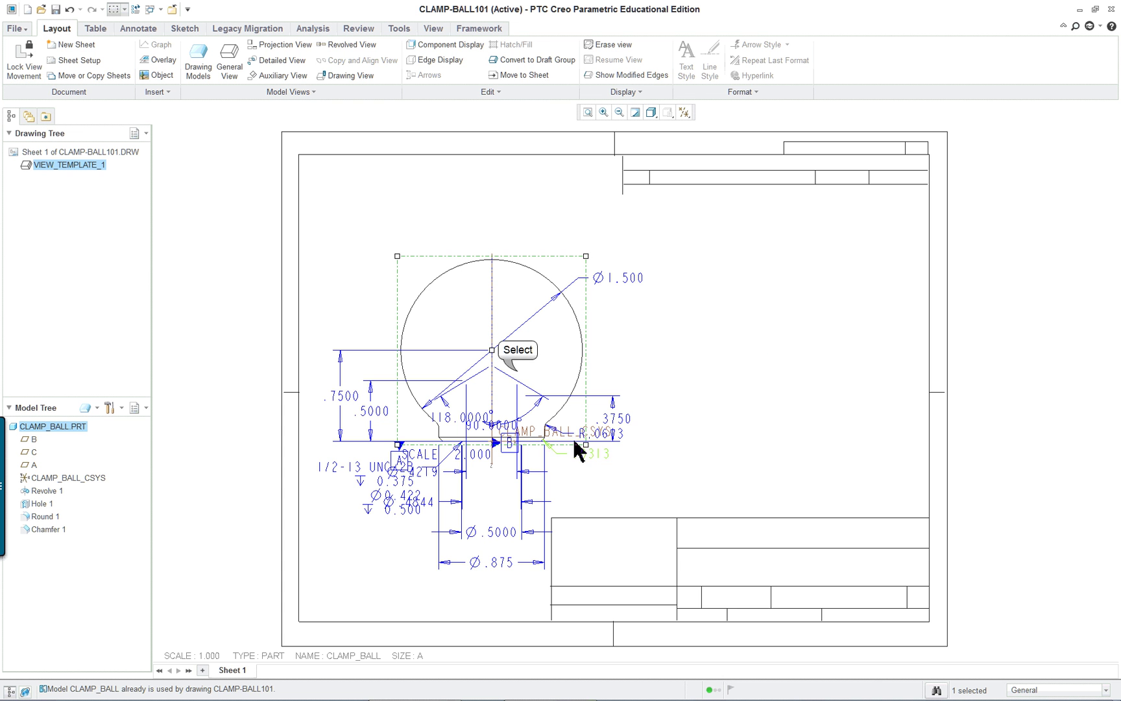
{"action": "mouse_move", "coordinate": [519, 373]}
{"action": "left_mouse_down"}
{"action": "mouse_move", "coordinate": [530, 343]}
{"action": "mouse_move", "coordinate": [547, 352]}
{"action": "left_mouse_up"}
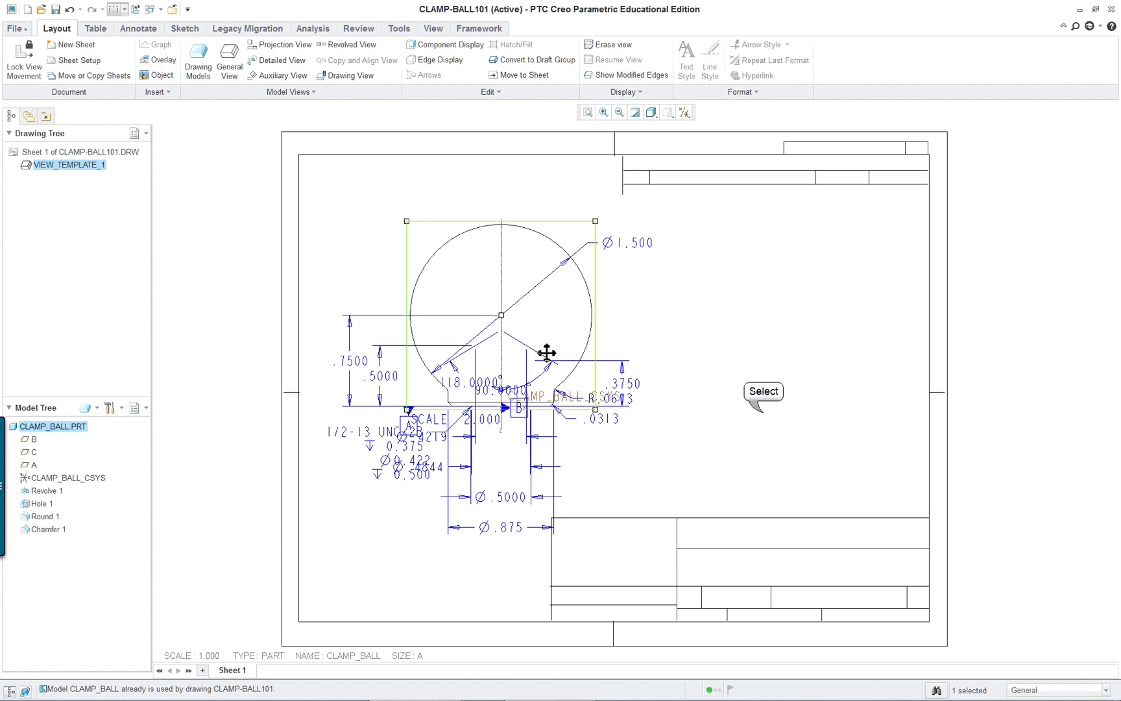
{"action": "left_click", "coordinate": [763, 412]}
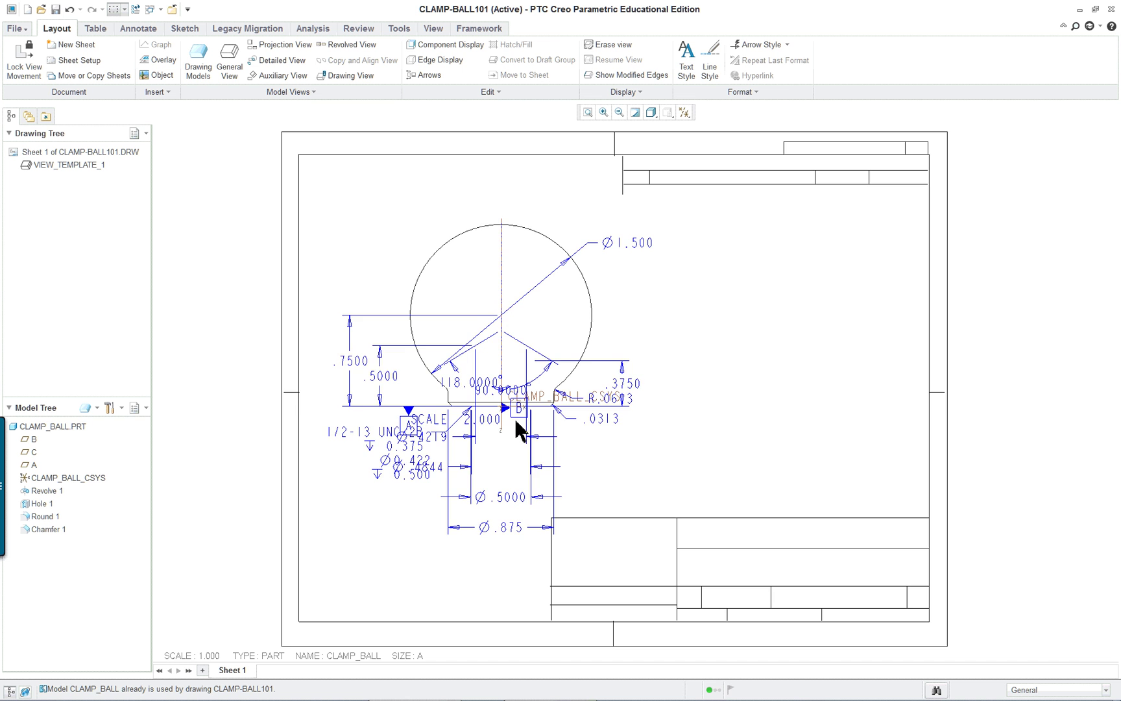
Step: Move the 1/2-13 UNC-2B hole note to the open area right of the view, just above the title block
{"action": "scroll", "coordinate": [511, 418], "scroll_direction": "up", "scroll_amount": 2}
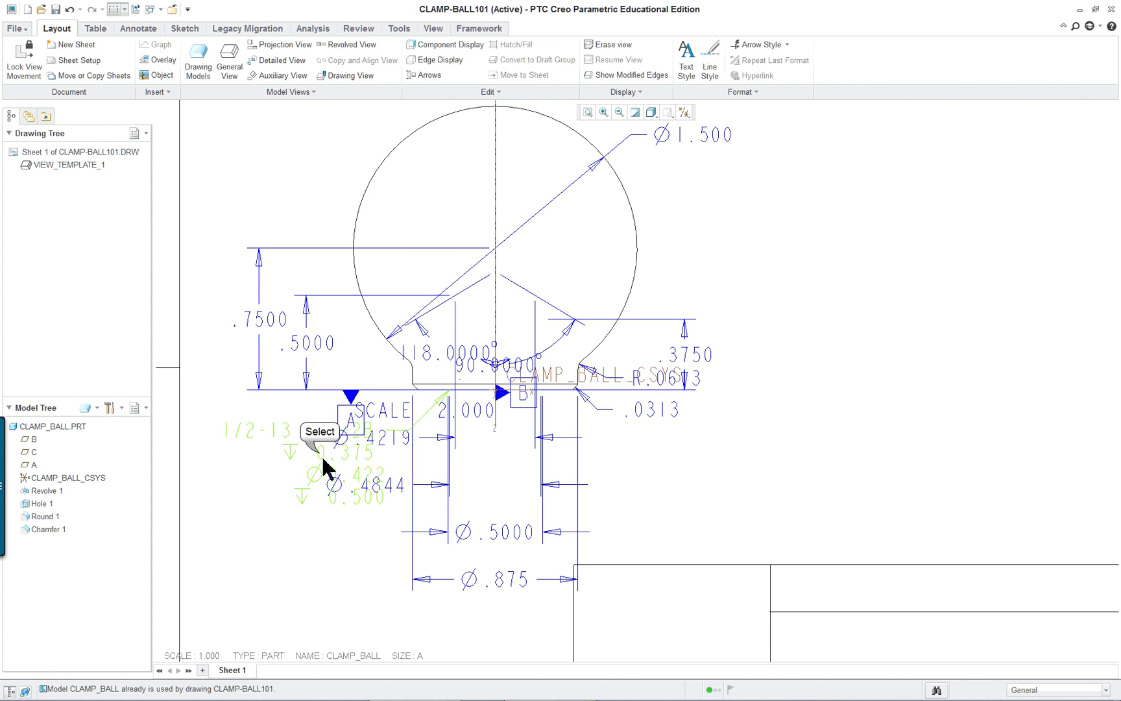
{"action": "left_click", "coordinate": [320, 459]}
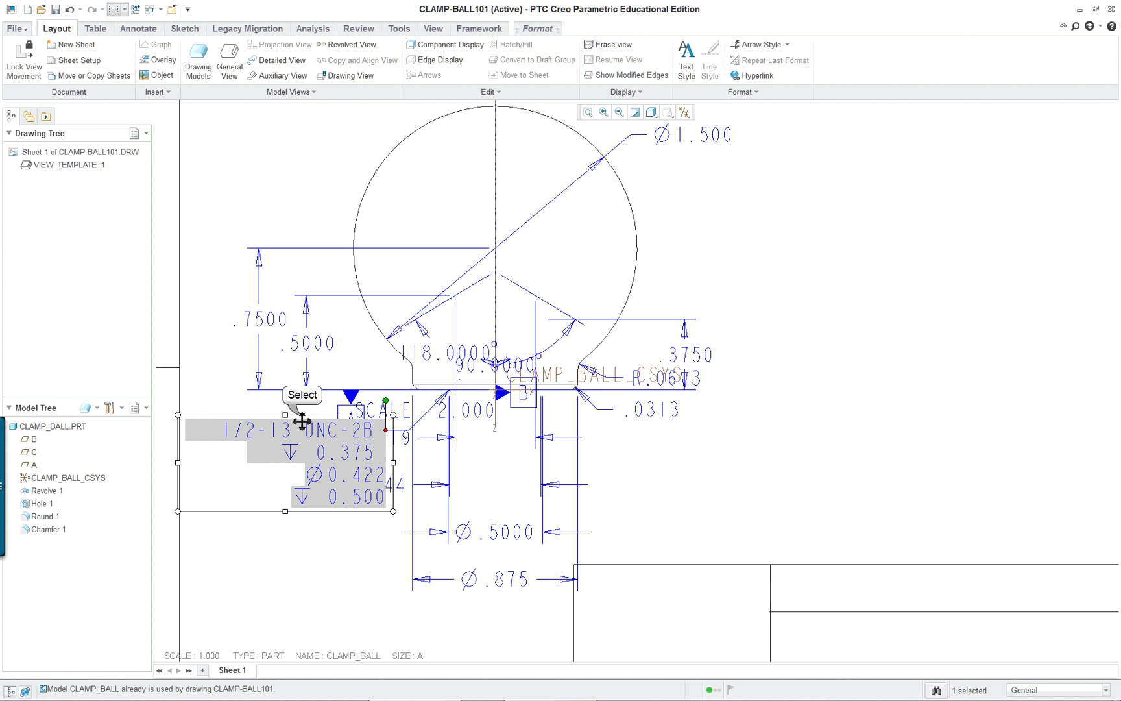
{"action": "left_click_drag", "start_coordinate": [337, 419], "coordinate": [753, 458]}
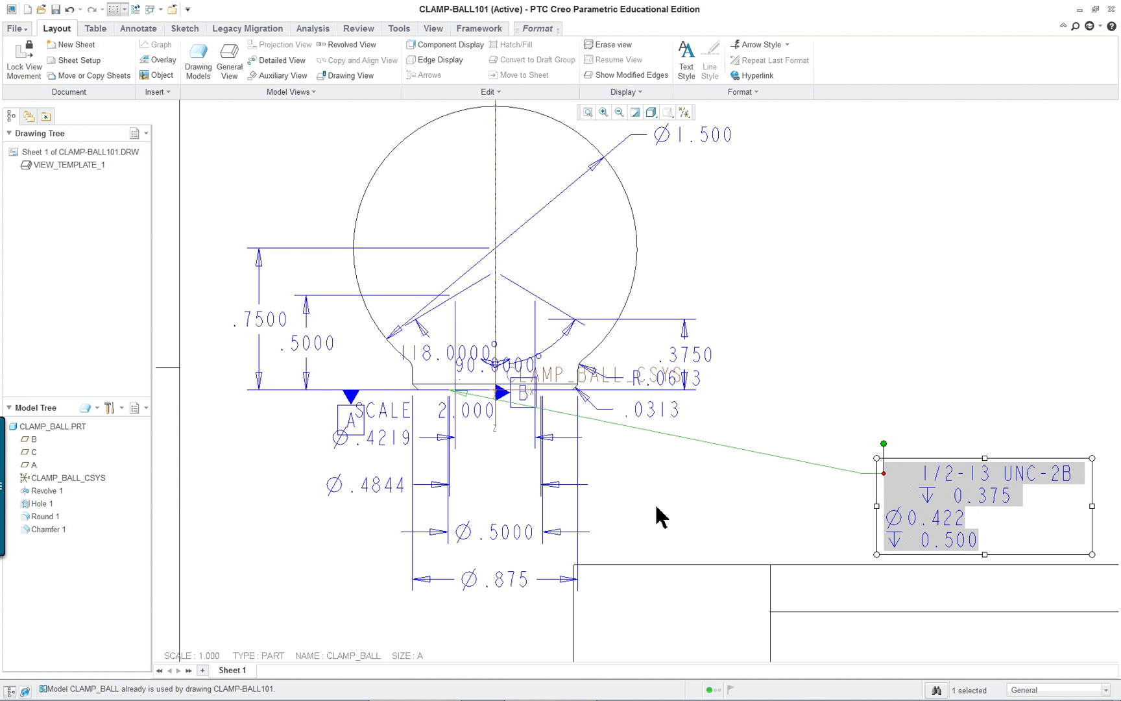
Step: Set the clamp ball view's display style to Hidden and close the view properties
{"action": "scroll", "coordinate": [659, 516], "scroll_direction": "down", "scroll_amount": 1}
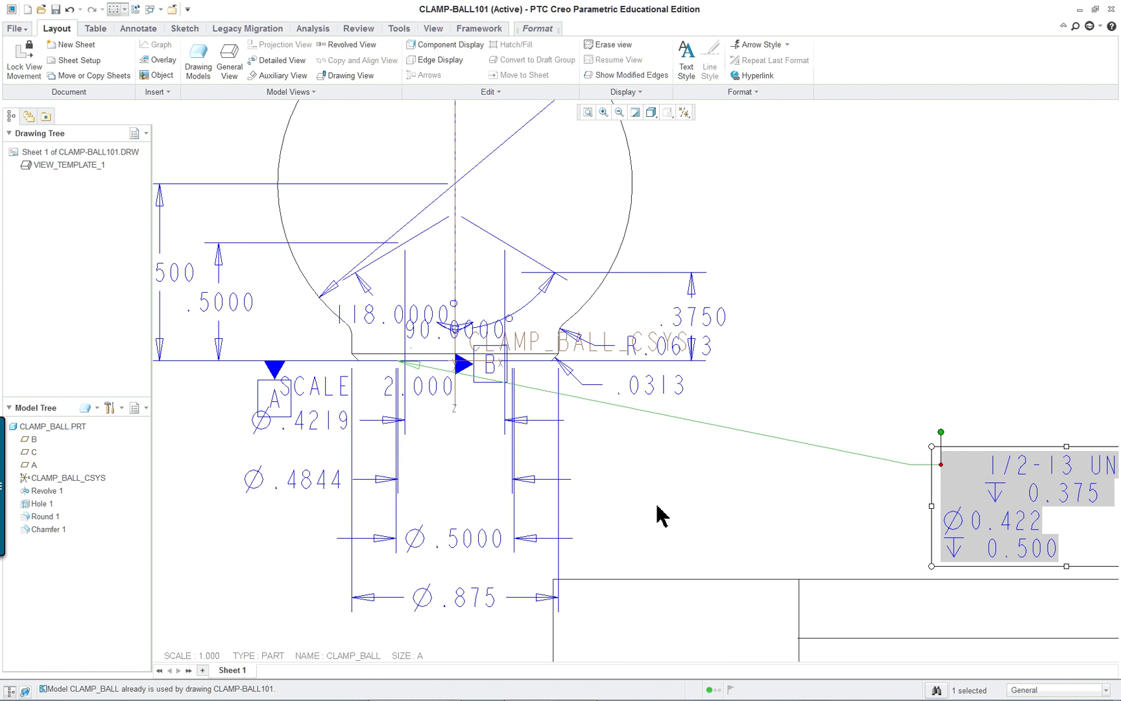
{"action": "scroll", "coordinate": [659, 516], "scroll_direction": "up", "scroll_amount": 1}
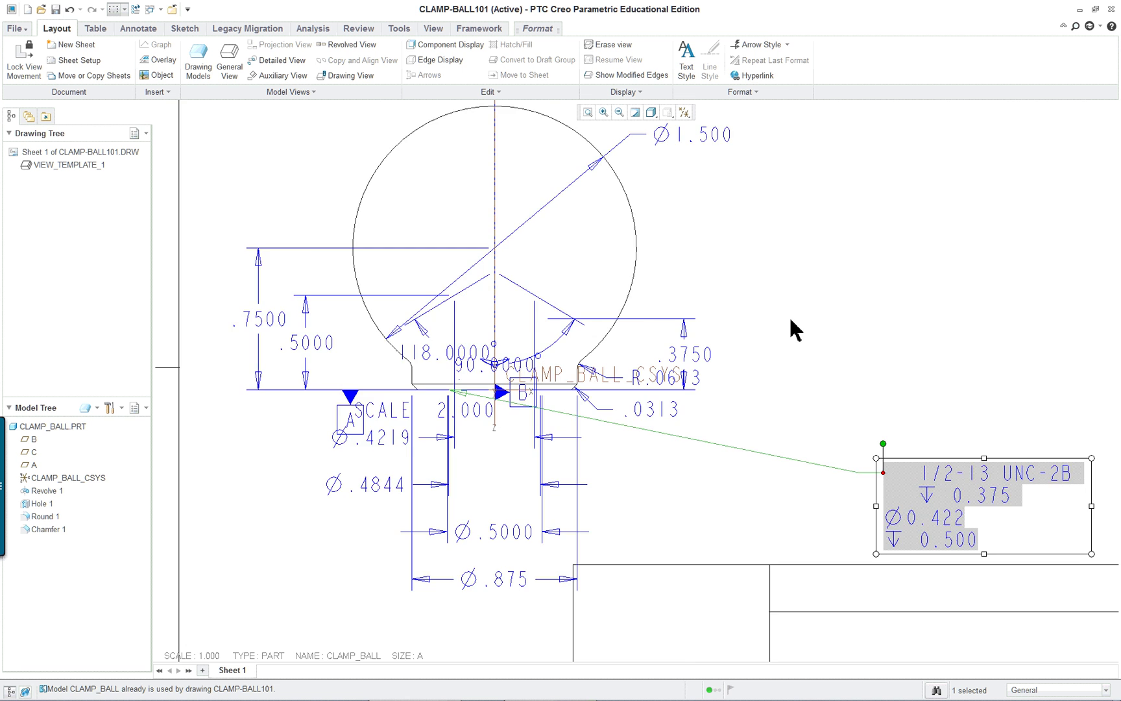
{"action": "scroll", "coordinate": [791, 325], "scroll_direction": "up", "scroll_amount": 1}
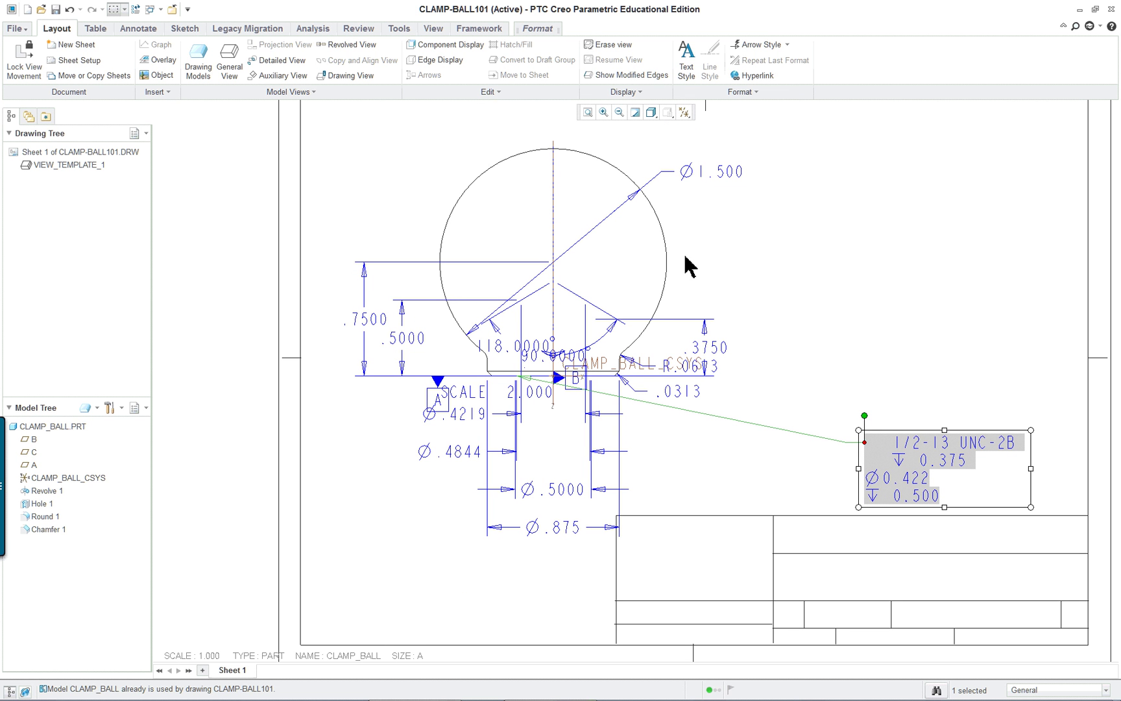
{"action": "double_click", "coordinate": [663, 207]}
{"action": "left_click", "coordinate": [825, 193]}
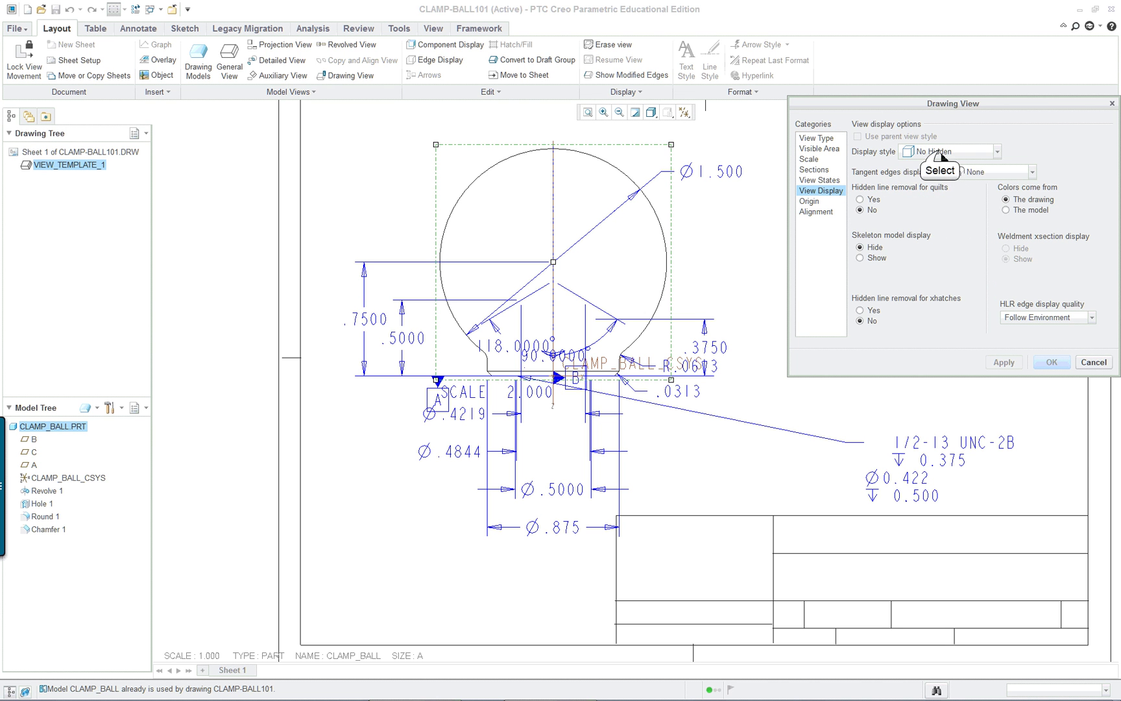
{"action": "left_click", "coordinate": [941, 156]}
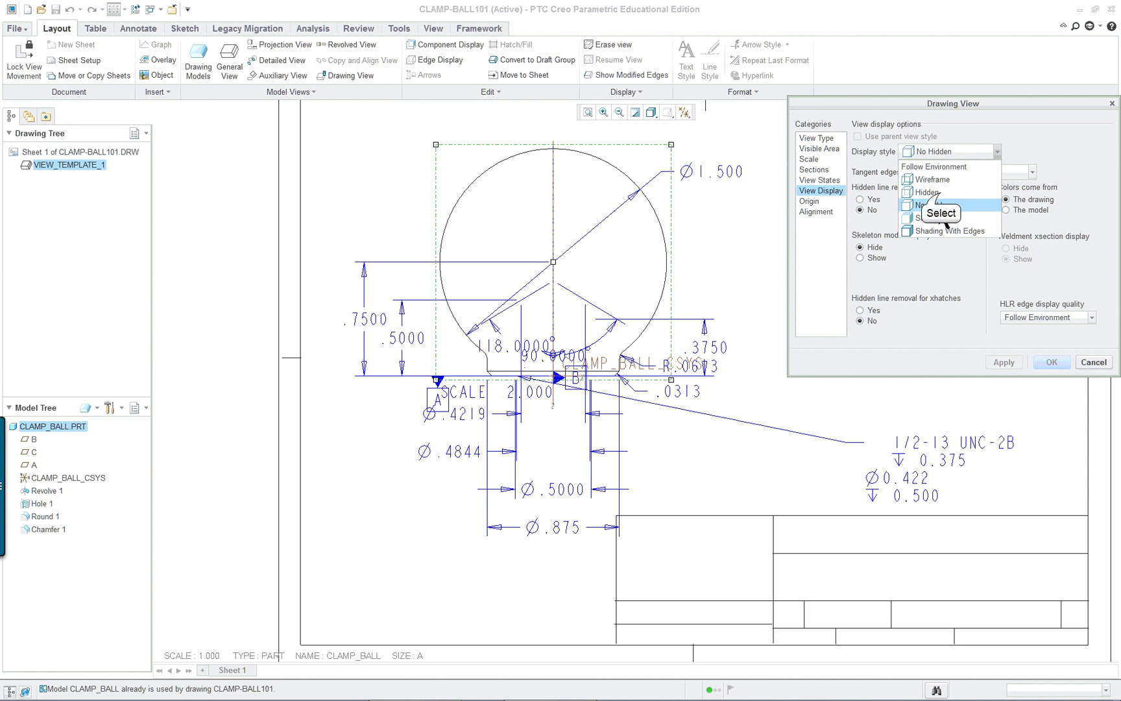
{"action": "left_click", "coordinate": [938, 192]}
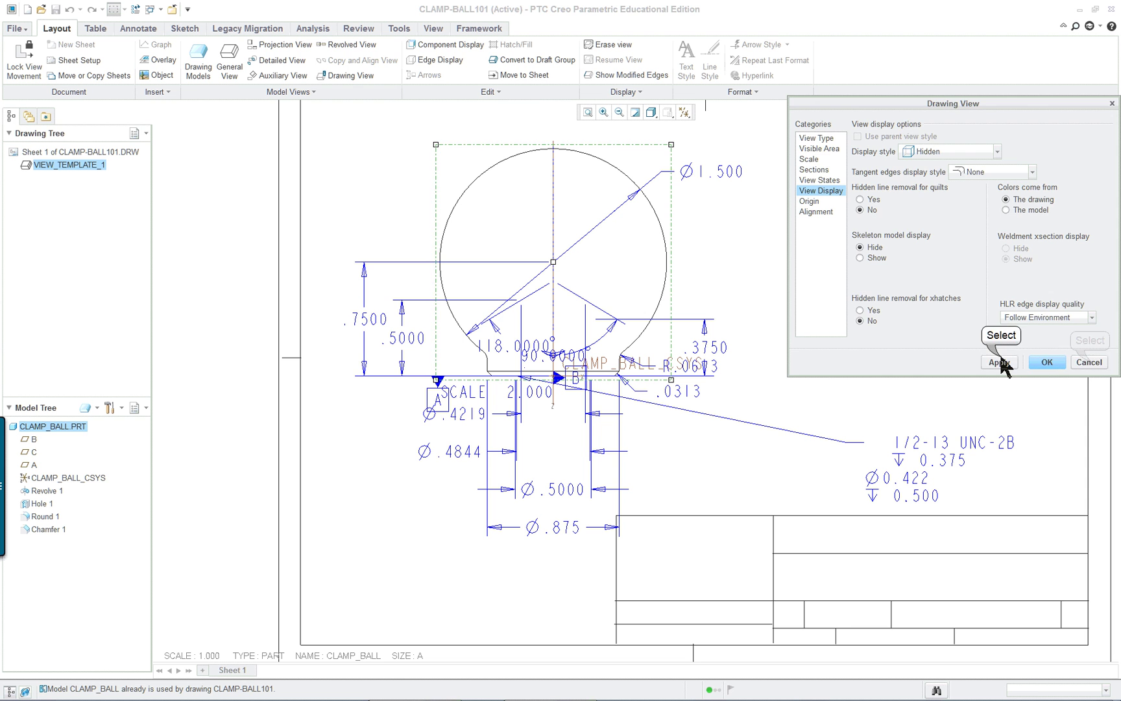
{"action": "left_click", "coordinate": [1047, 362]}
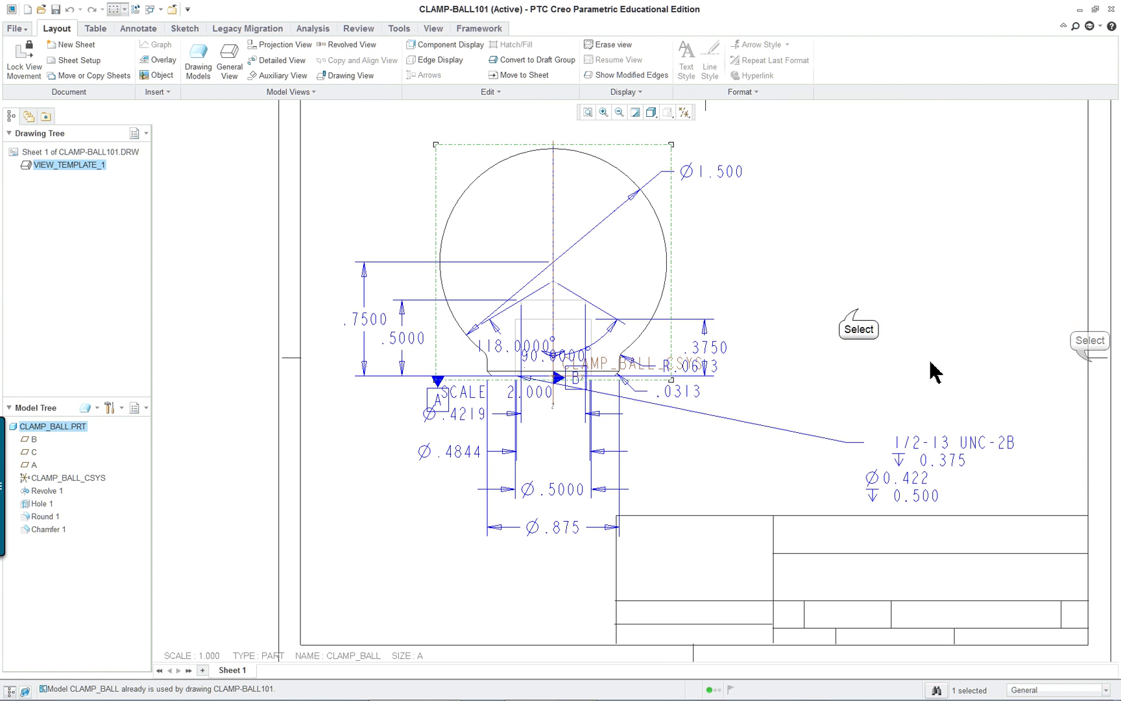
{"action": "left_click", "coordinate": [859, 315]}
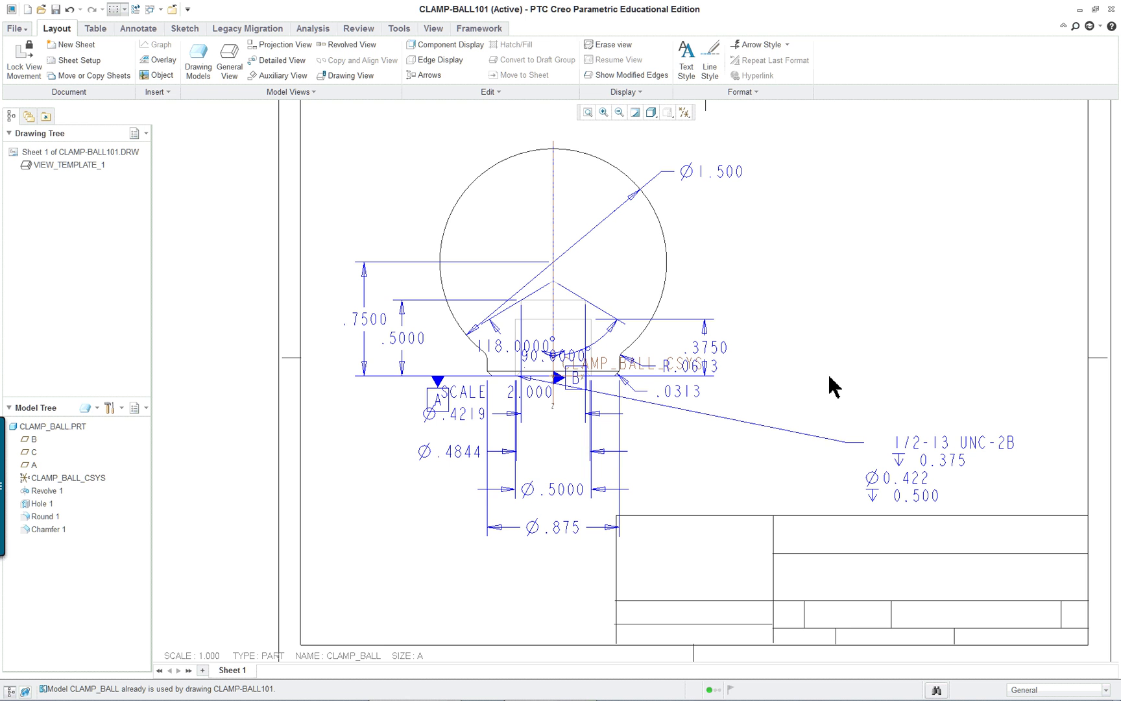
Step: Delete the 118° drill-point angle and the Ø.4219 and Ø.4844 hole dimensions from the clamp ball view
{"action": "left_click", "coordinate": [140, 31]}
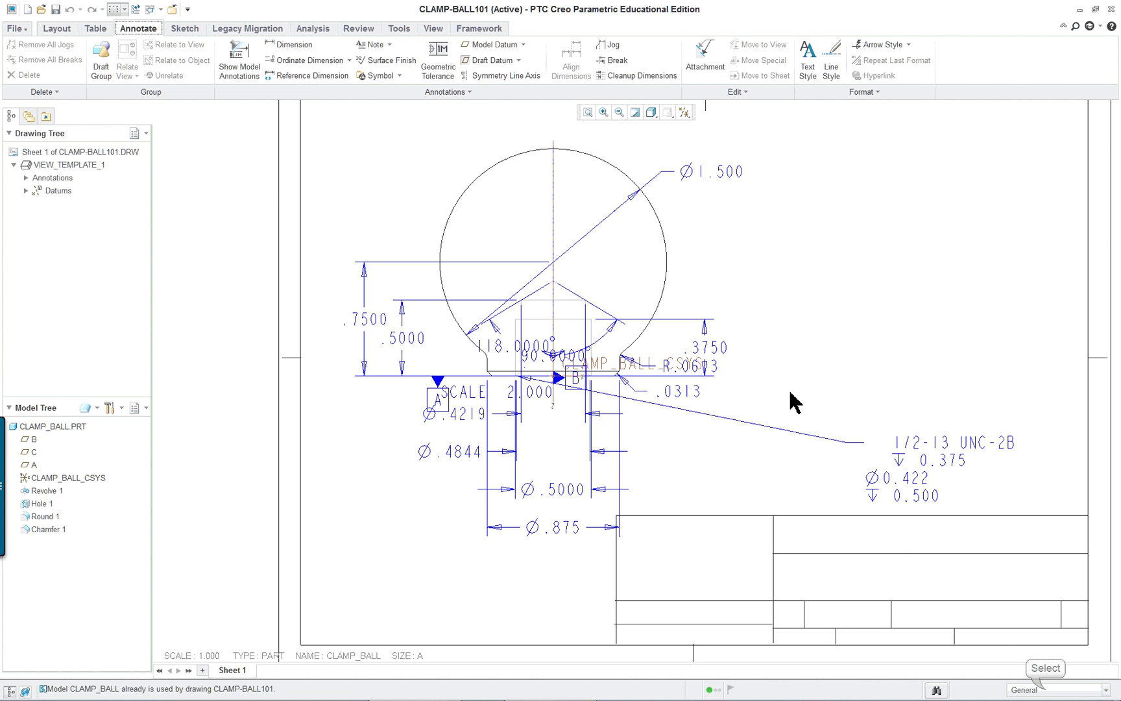
{"action": "left_click", "coordinate": [1045, 690]}
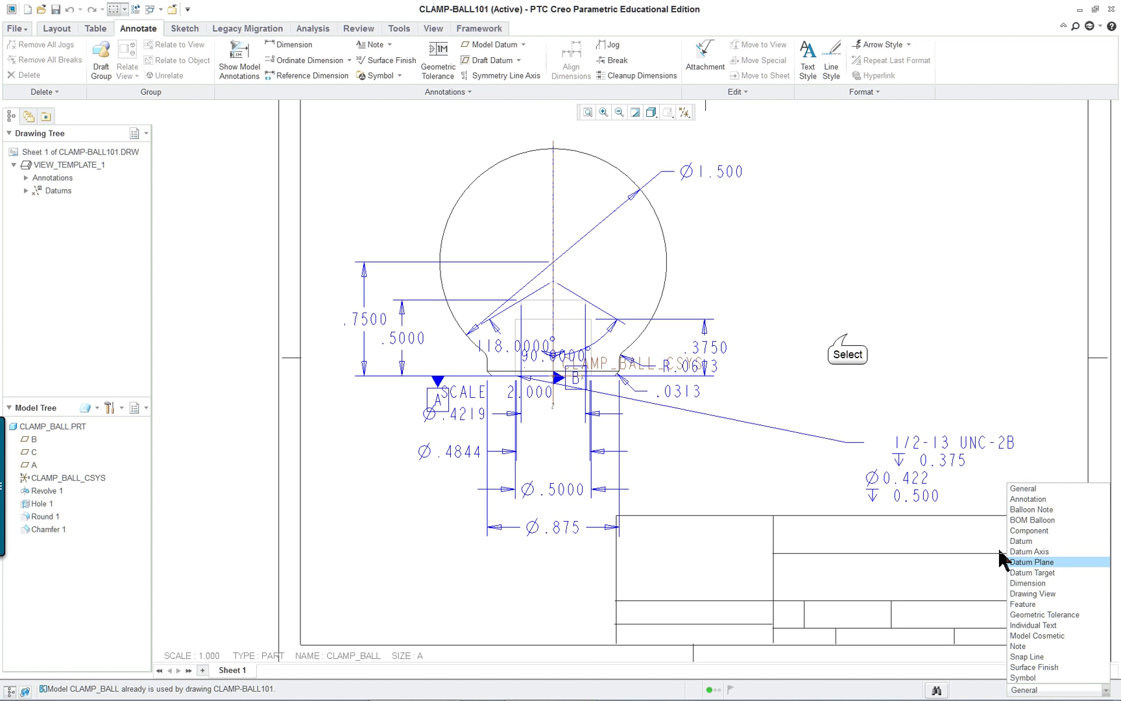
{"action": "left_click", "coordinate": [848, 338]}
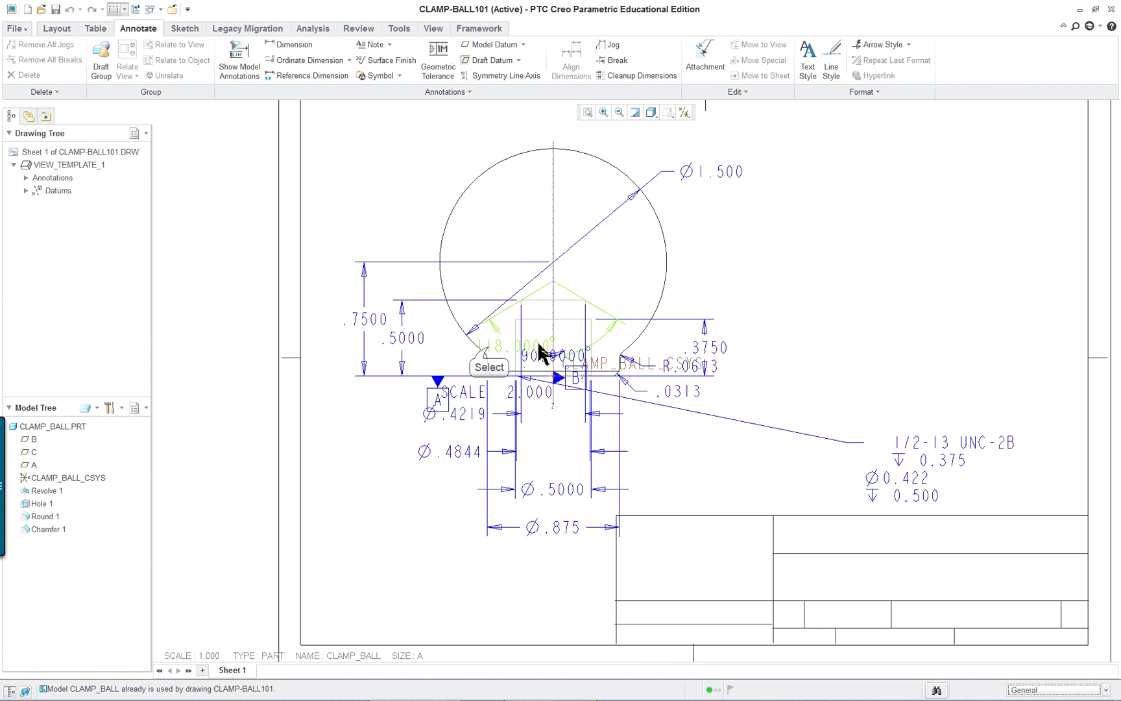
{"action": "left_click", "coordinate": [489, 347]}
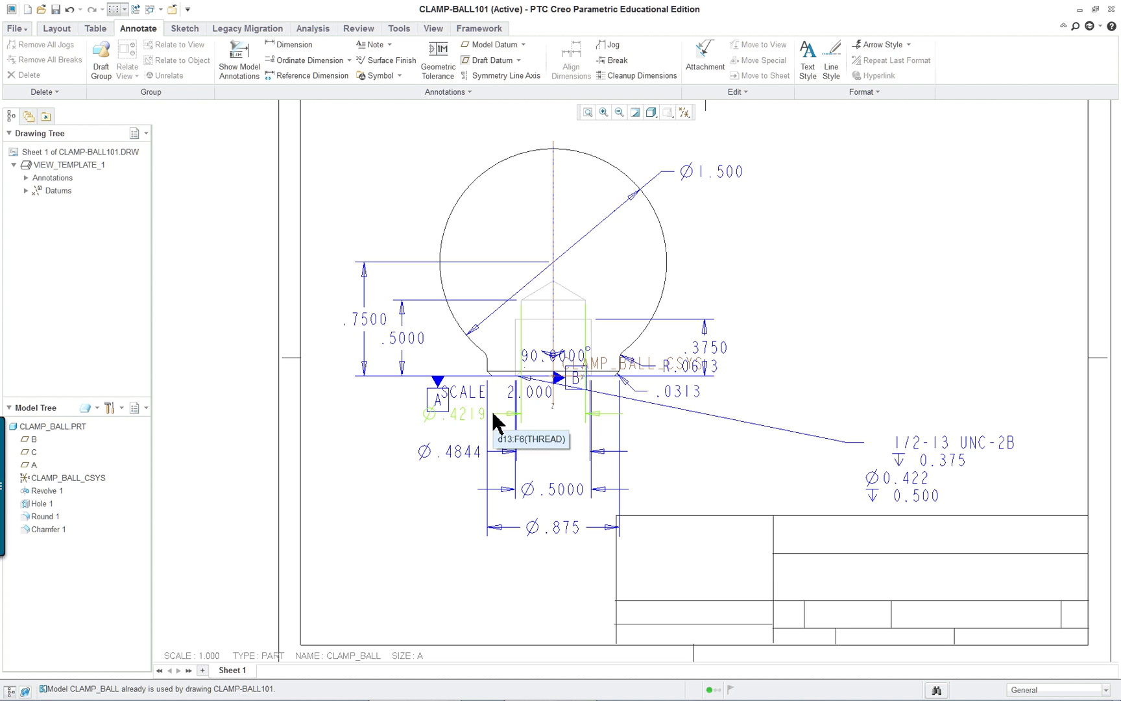
{"action": "left_click", "coordinate": [468, 420]}
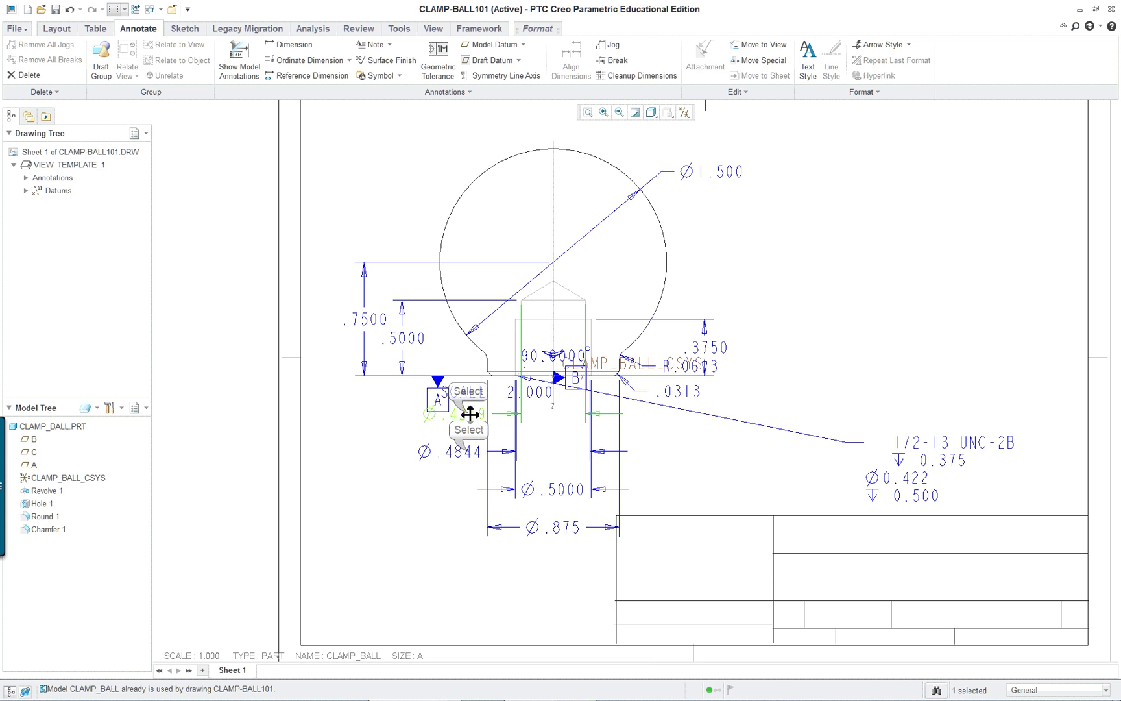
{"action": "key", "text": "Delete"}
{"action": "left_click", "coordinate": [468, 454]}
{"action": "key", "text": "Delete"}
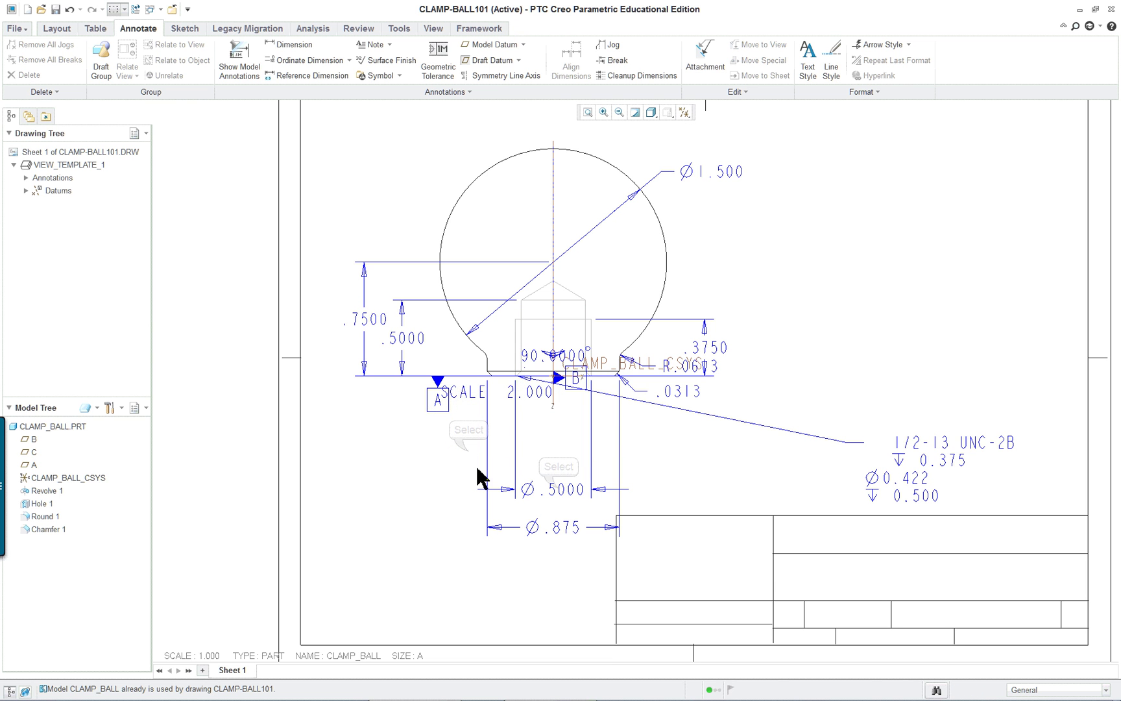
Step: Delete the Ø.5000 and 90° dimensions and the SCALE 2.000 note from the view
{"action": "left_click", "coordinate": [558, 491]}
{"action": "key", "text": "Delete"}
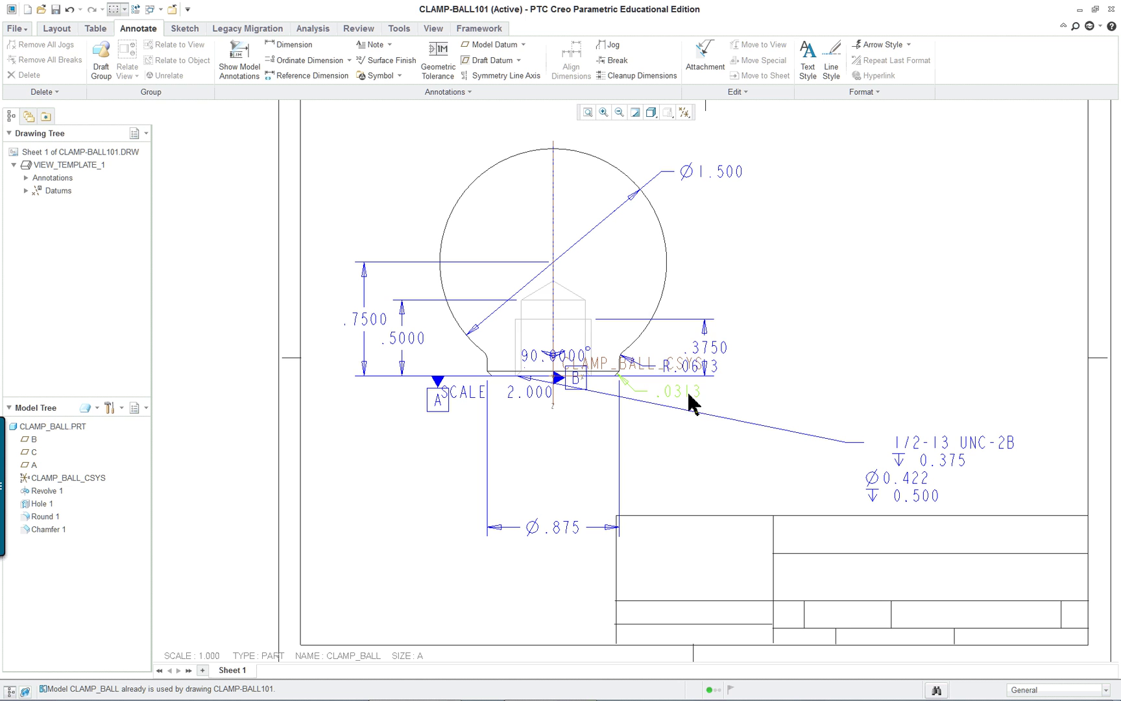
{"action": "left_click", "coordinate": [547, 357]}
{"action": "key", "text": "Delete"}
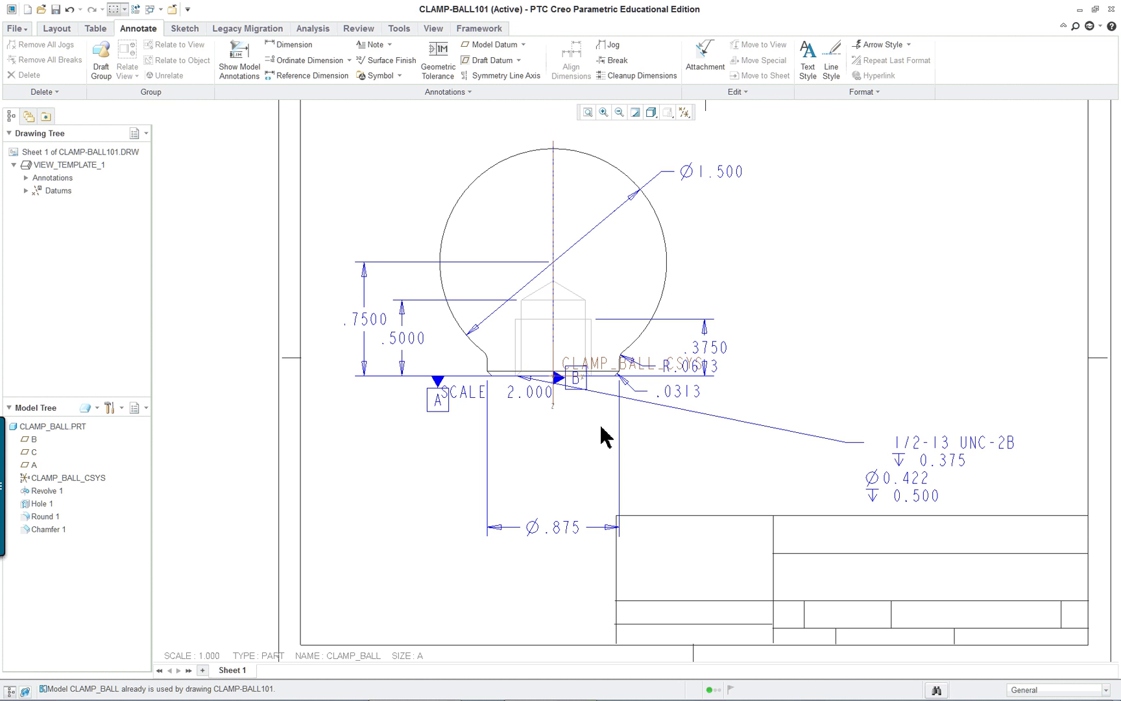
{"action": "left_click", "coordinate": [478, 402]}
{"action": "key", "text": "Delete"}
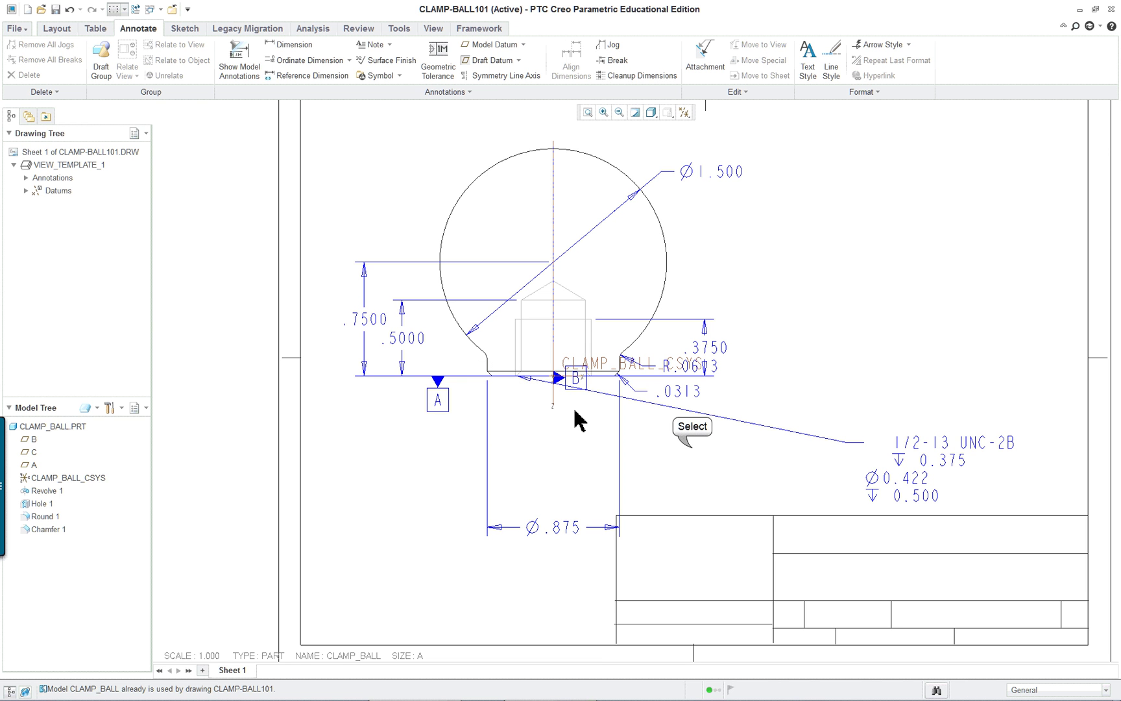
Step: Restrict selection to Datum and lengthen datum A's leader so its tag sits well below the ball's base line
{"action": "left_click", "coordinate": [439, 389]}
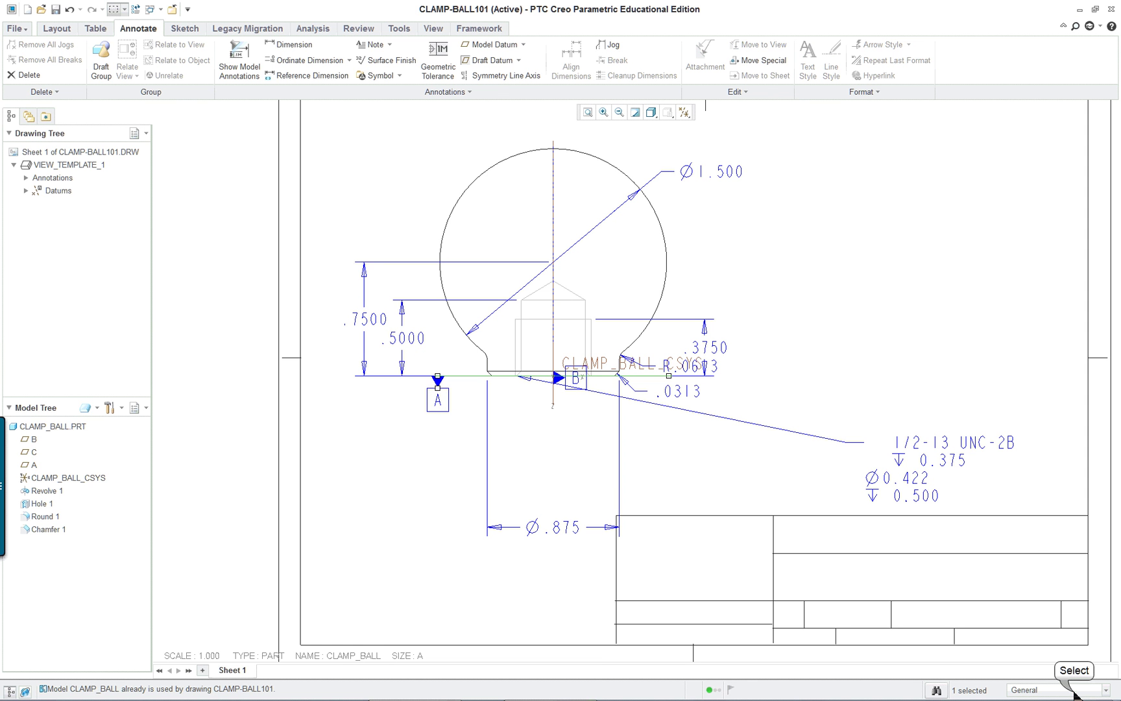
{"action": "left_click", "coordinate": [1074, 690]}
{"action": "left_click", "coordinate": [1050, 541]}
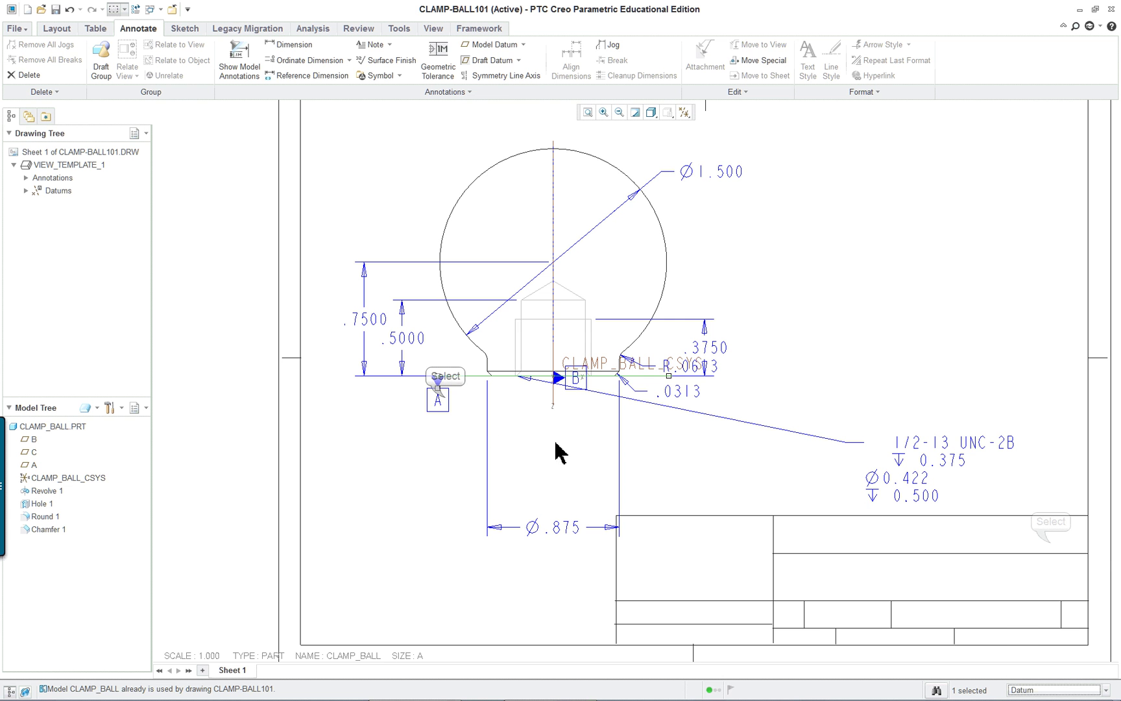
{"action": "left_click", "coordinate": [439, 398]}
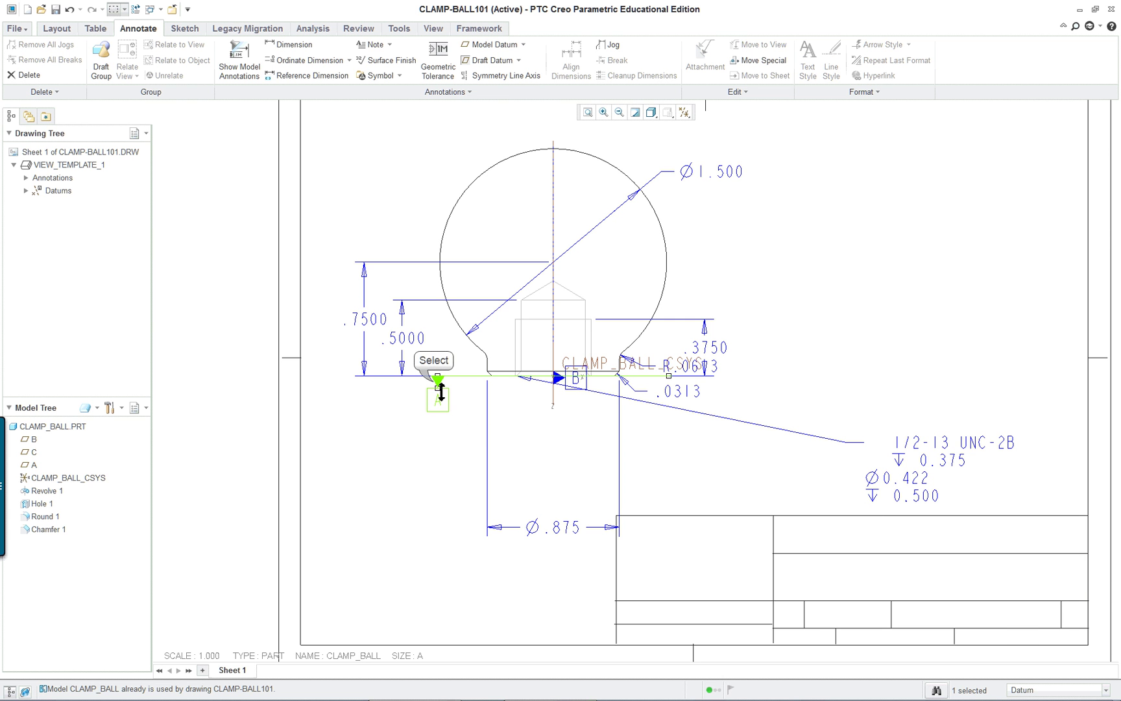
{"action": "mouse_move", "coordinate": [436, 384]}
{"action": "left_mouse_down"}
{"action": "mouse_move", "coordinate": [418, 432]}
{"action": "mouse_move", "coordinate": [460, 437]}
{"action": "mouse_move", "coordinate": [430, 443]}
{"action": "left_mouse_up"}
Step: Try to move datum B's tag clear of the crowded base area of the ball
{"action": "scroll", "coordinate": [575, 396], "scroll_direction": "down", "scroll_amount": 3}
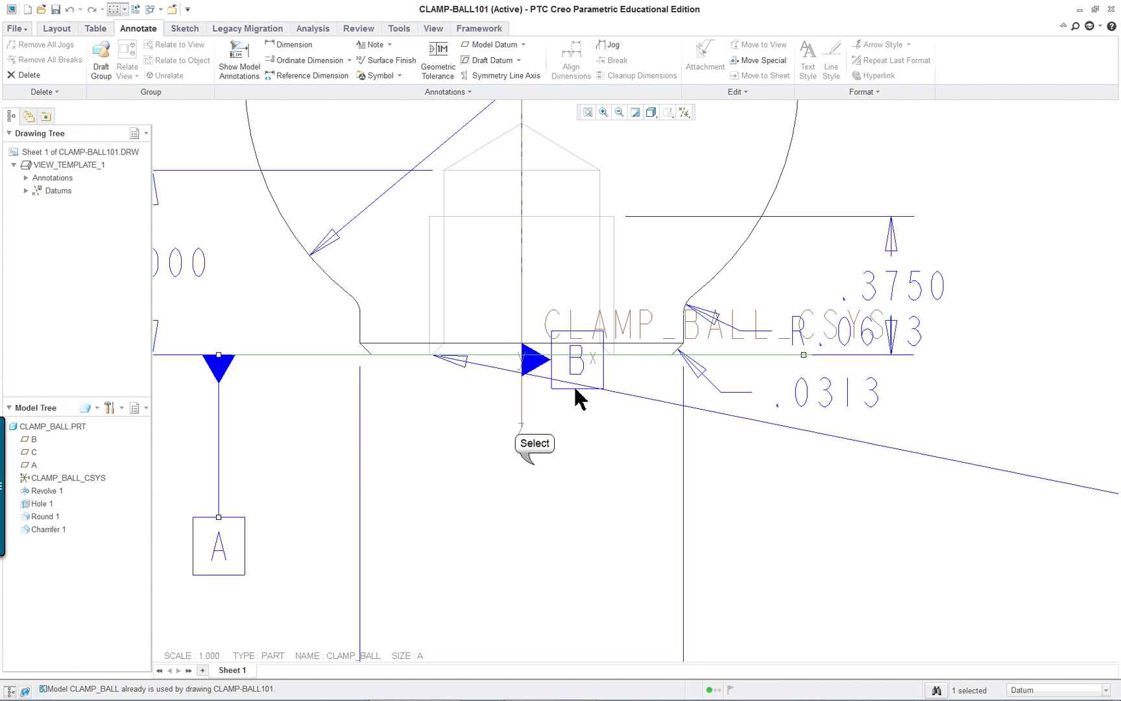
{"action": "left_click", "coordinate": [548, 458]}
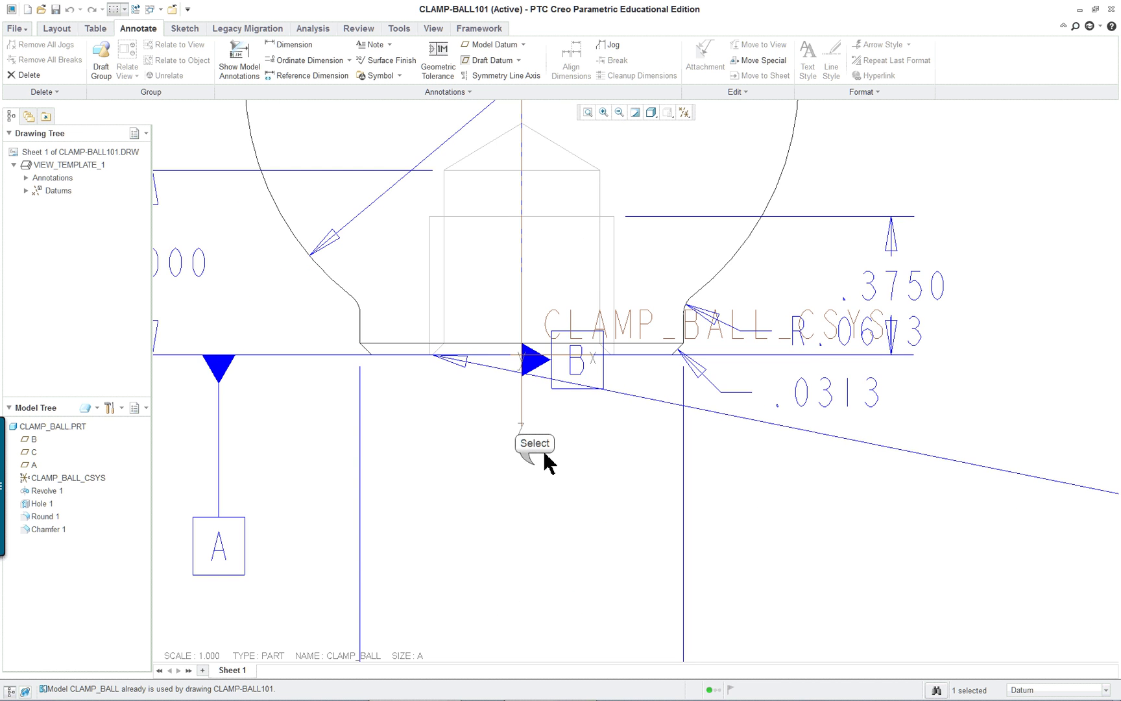
{"action": "scroll", "coordinate": [603, 383], "scroll_direction": "up", "scroll_amount": 2}
{"action": "scroll", "coordinate": [617, 393], "scroll_direction": "down", "scroll_amount": 1}
{"action": "left_click", "coordinate": [568, 367]}
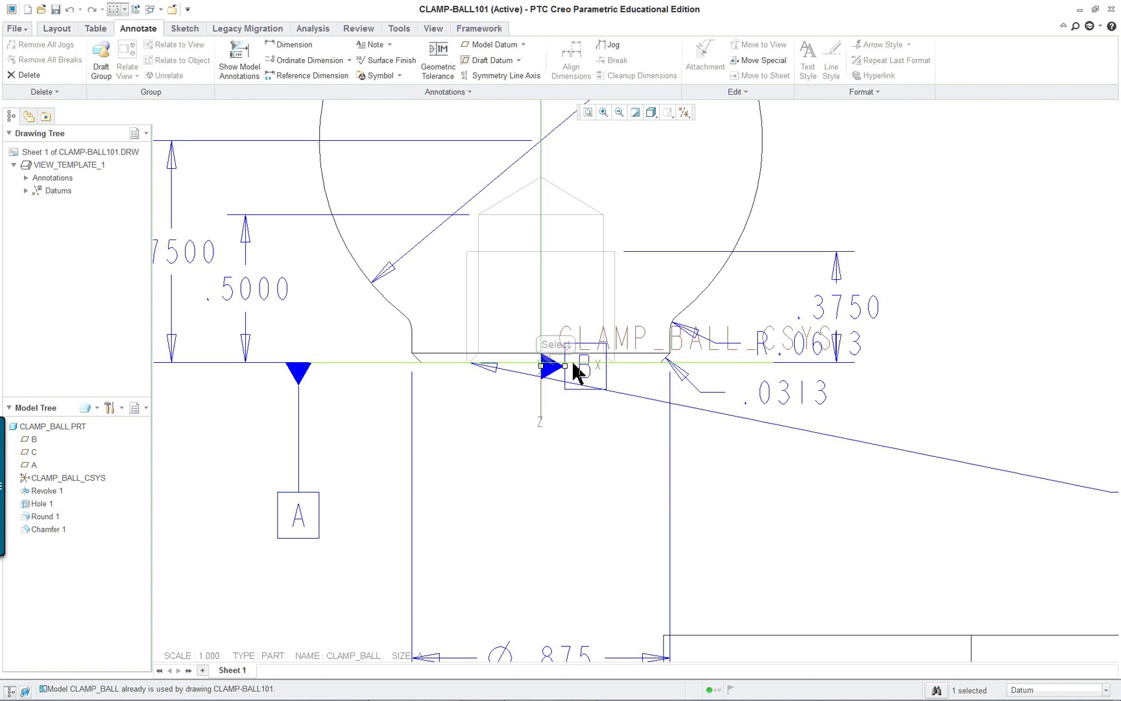
{"action": "left_click_drag", "start_coordinate": [555, 370], "coordinate": [586, 392]}
Step: Turn off the display of all axes, points, coordinate systems and planes in the drawing
{"action": "scroll", "coordinate": [638, 393], "scroll_direction": "down", "scroll_amount": 3}
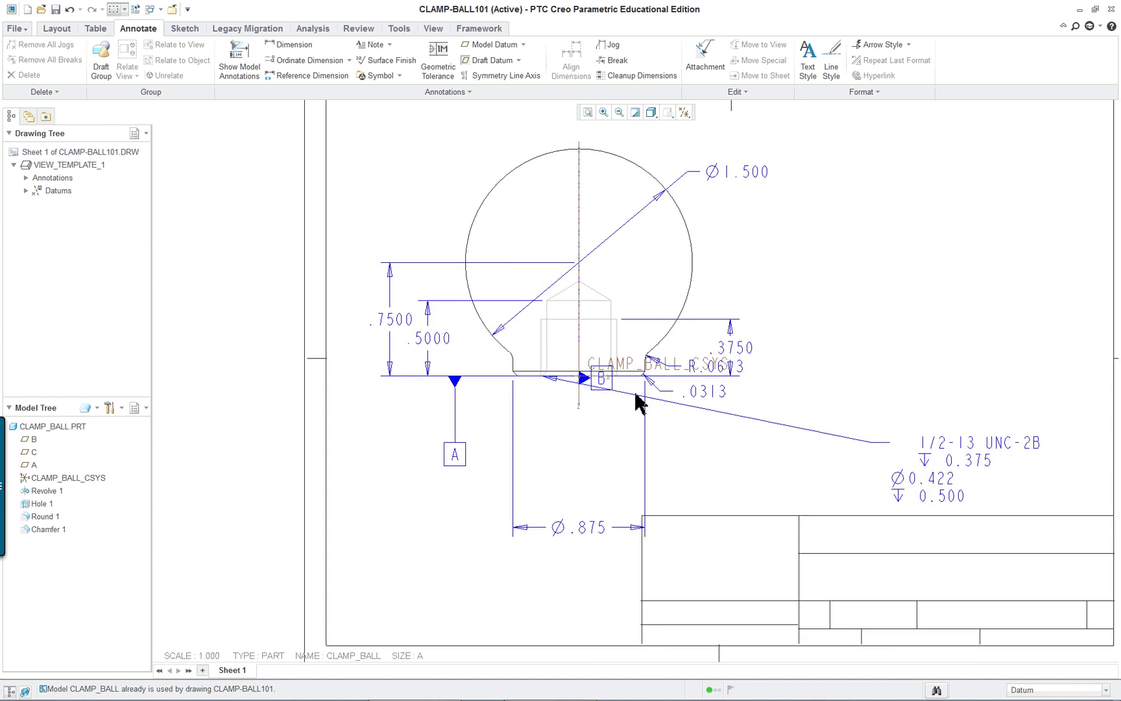
{"action": "scroll", "coordinate": [638, 393], "scroll_direction": "up", "scroll_amount": 3}
{"action": "scroll", "coordinate": [776, 412], "scroll_direction": "down", "scroll_amount": 4}
{"action": "scroll", "coordinate": [869, 384], "scroll_direction": "up", "scroll_amount": 2}
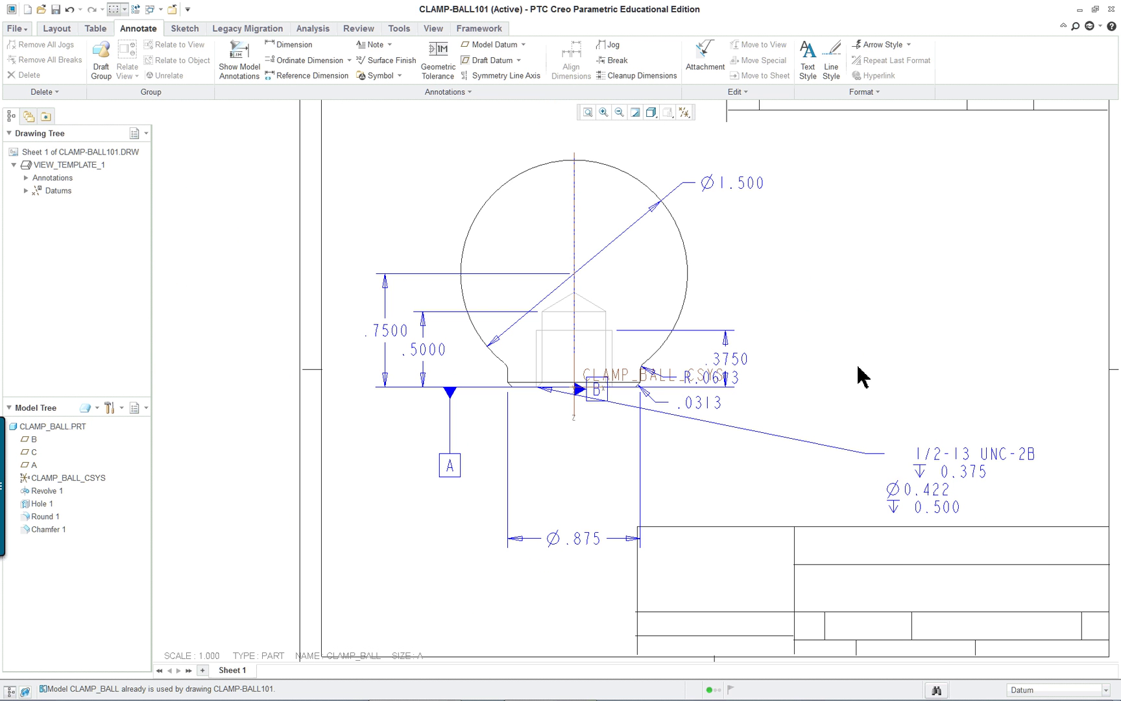
{"action": "left_click", "coordinate": [684, 113]}
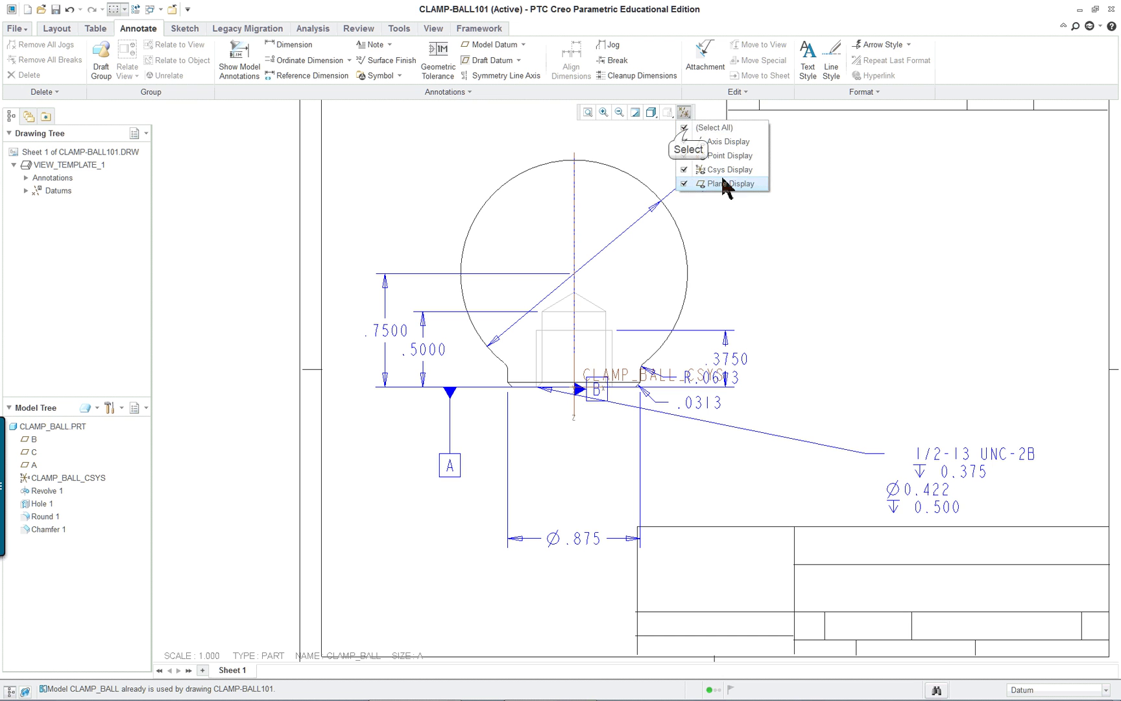
{"action": "left_click", "coordinate": [699, 129]}
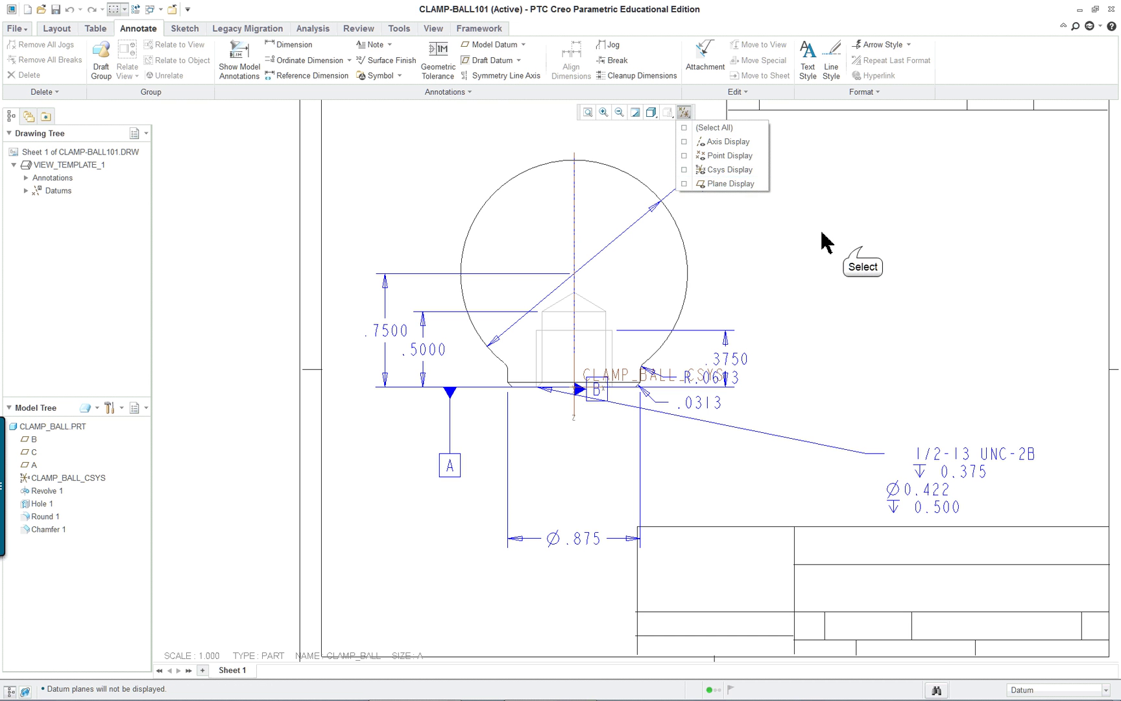
{"action": "scroll", "coordinate": [857, 324], "scroll_direction": "down", "scroll_amount": 3}
{"action": "scroll", "coordinate": [851, 467], "scroll_direction": "up", "scroll_amount": 2}
{"action": "scroll", "coordinate": [811, 496], "scroll_direction": "down", "scroll_amount": 1}
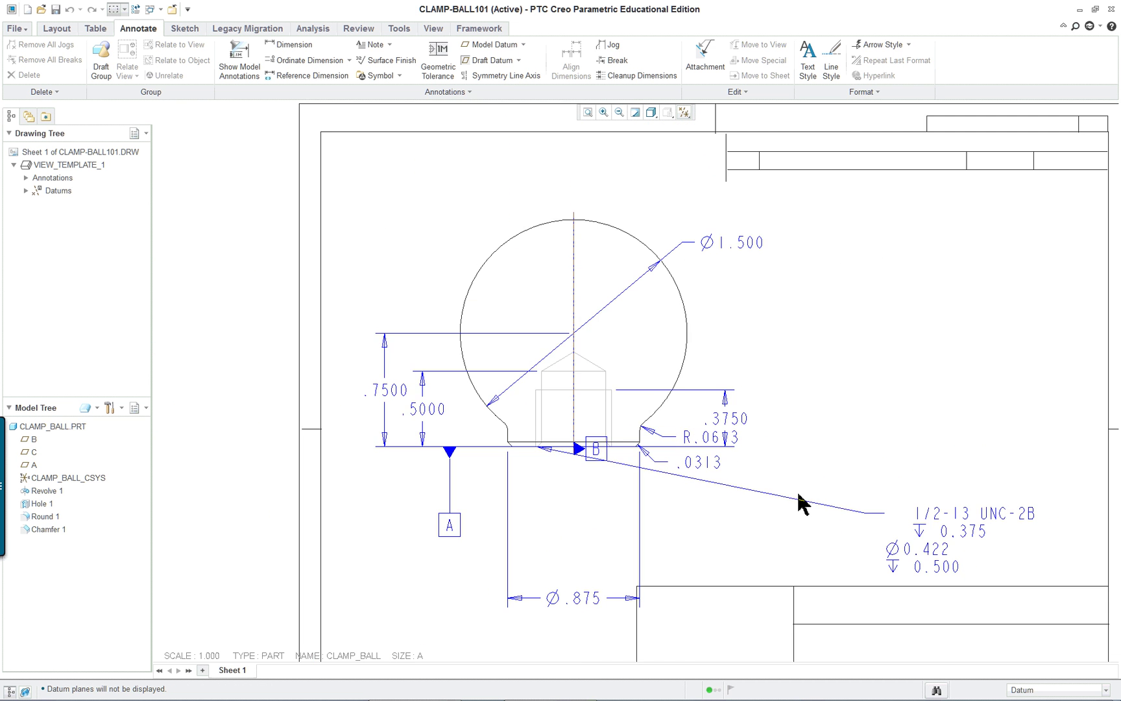
Step: Move datum B's tag above the ball, extending its leader left of the centerline, and reset the selection filter to General
{"action": "scroll", "coordinate": [713, 503], "scroll_direction": "down", "scroll_amount": 3}
{"action": "scroll", "coordinate": [659, 506], "scroll_direction": "down", "scroll_amount": 1}
{"action": "scroll", "coordinate": [408, 382], "scroll_direction": "down", "scroll_amount": 3}
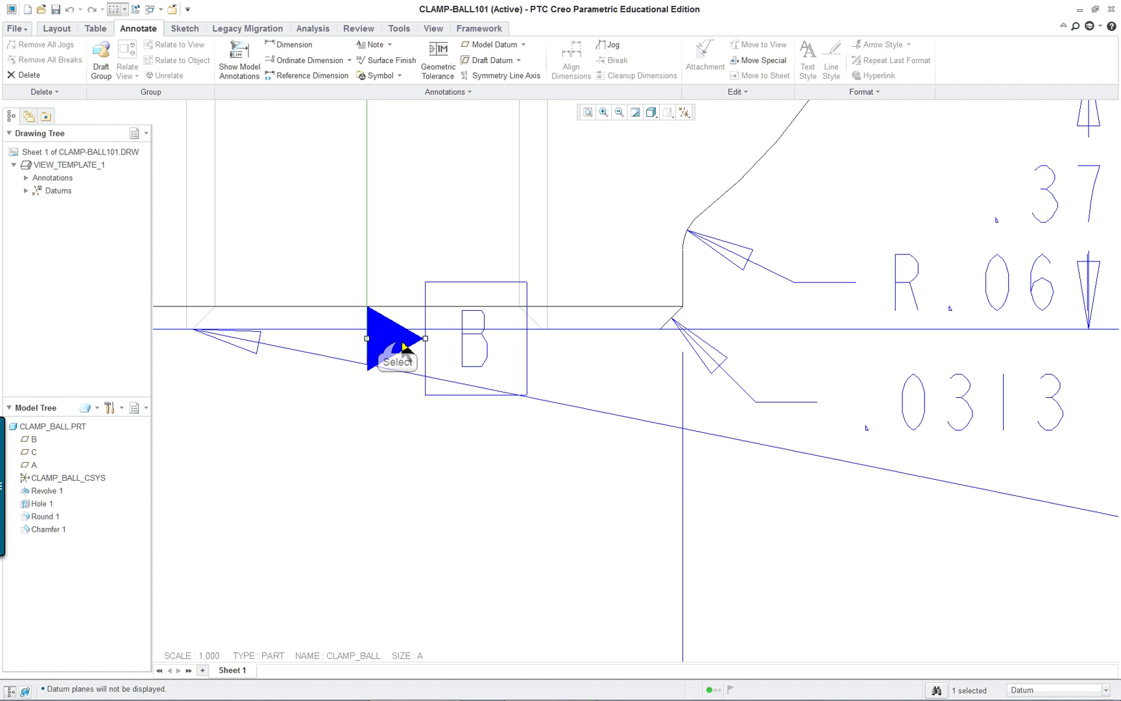
{"action": "left_click", "coordinate": [423, 339]}
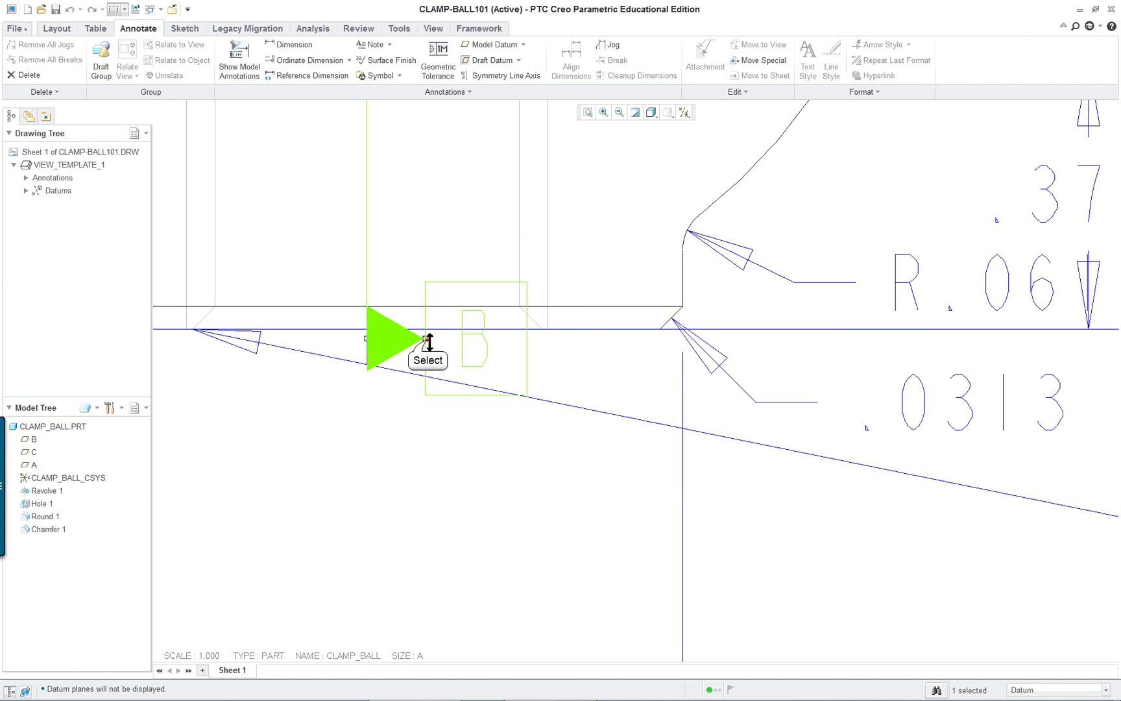
{"action": "left_click_drag", "start_coordinate": [428, 339], "coordinate": [525, 344]}
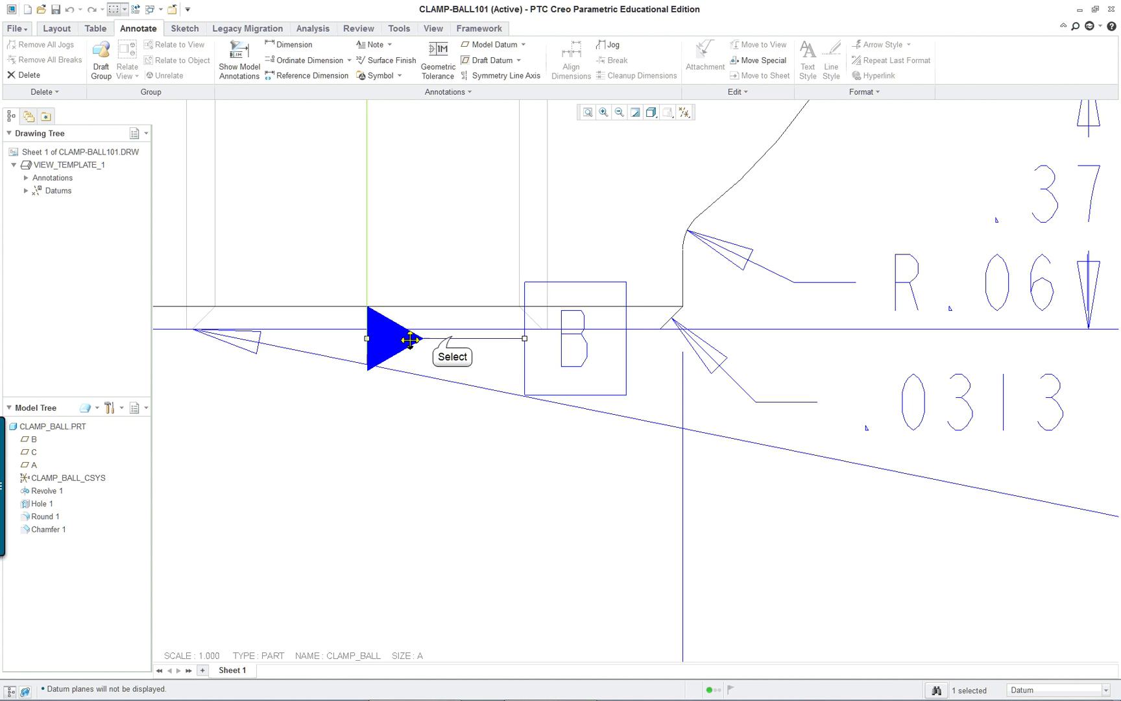
{"action": "left_click_drag", "start_coordinate": [454, 338], "coordinate": [483, 541]}
{"action": "scroll", "coordinate": [519, 519], "scroll_direction": "down", "scroll_amount": 5}
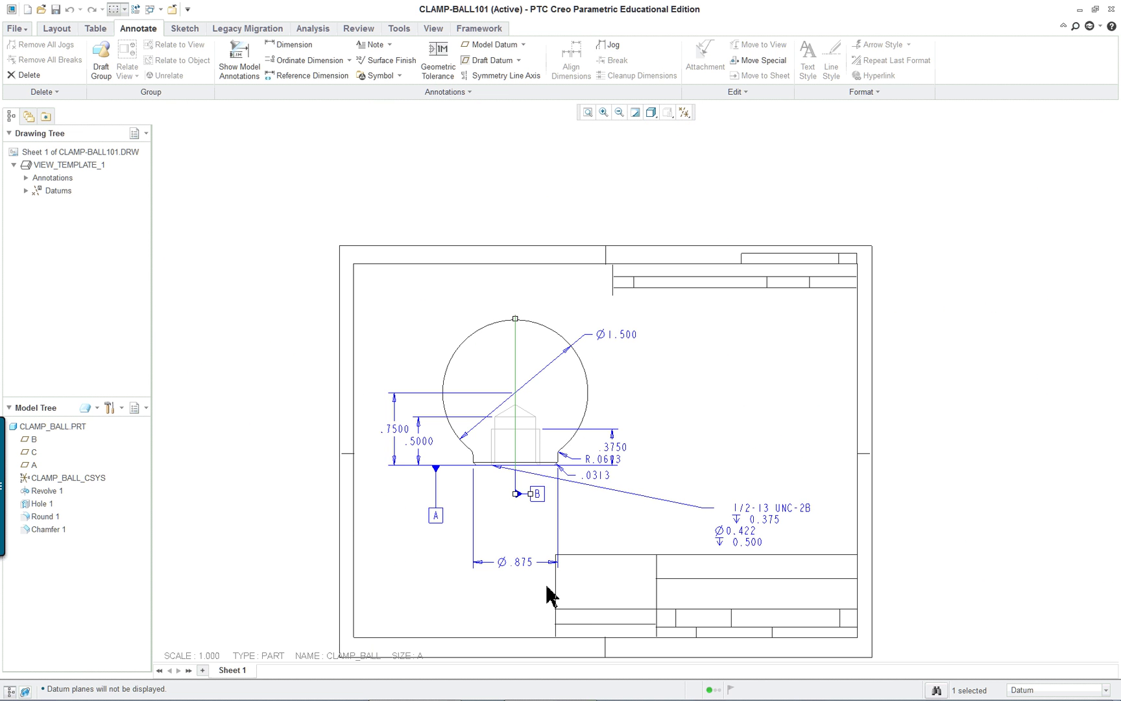
{"action": "left_click_drag", "start_coordinate": [526, 494], "coordinate": [486, 293]}
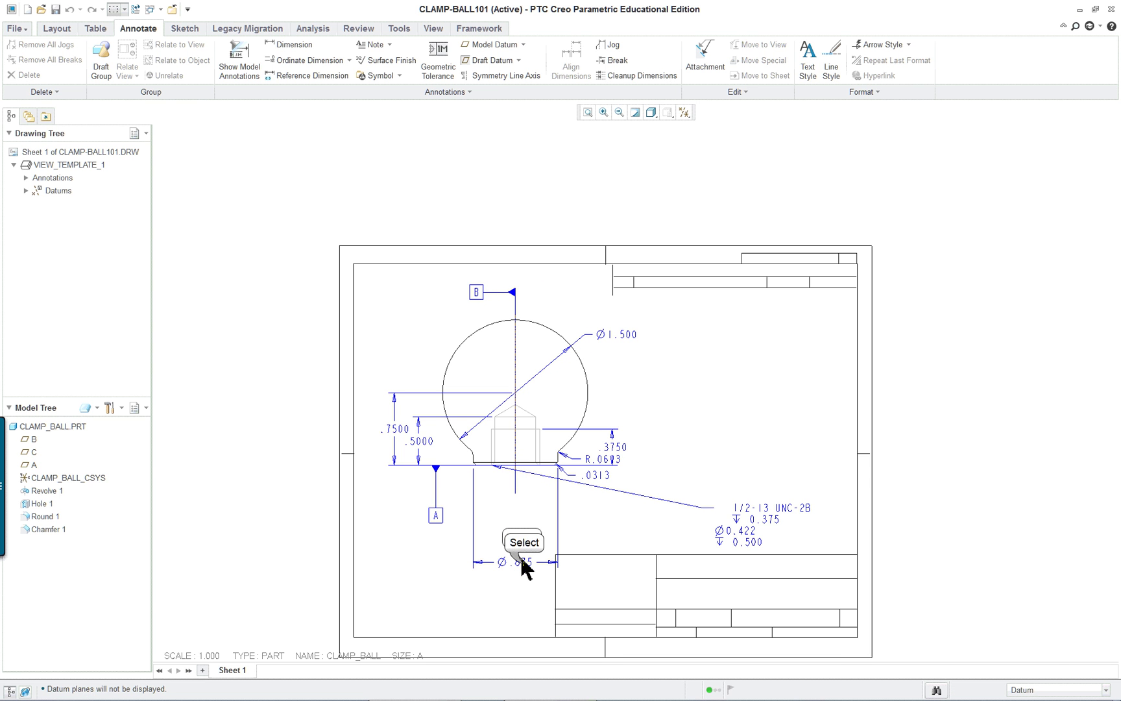
{"action": "left_click", "coordinate": [1038, 689]}
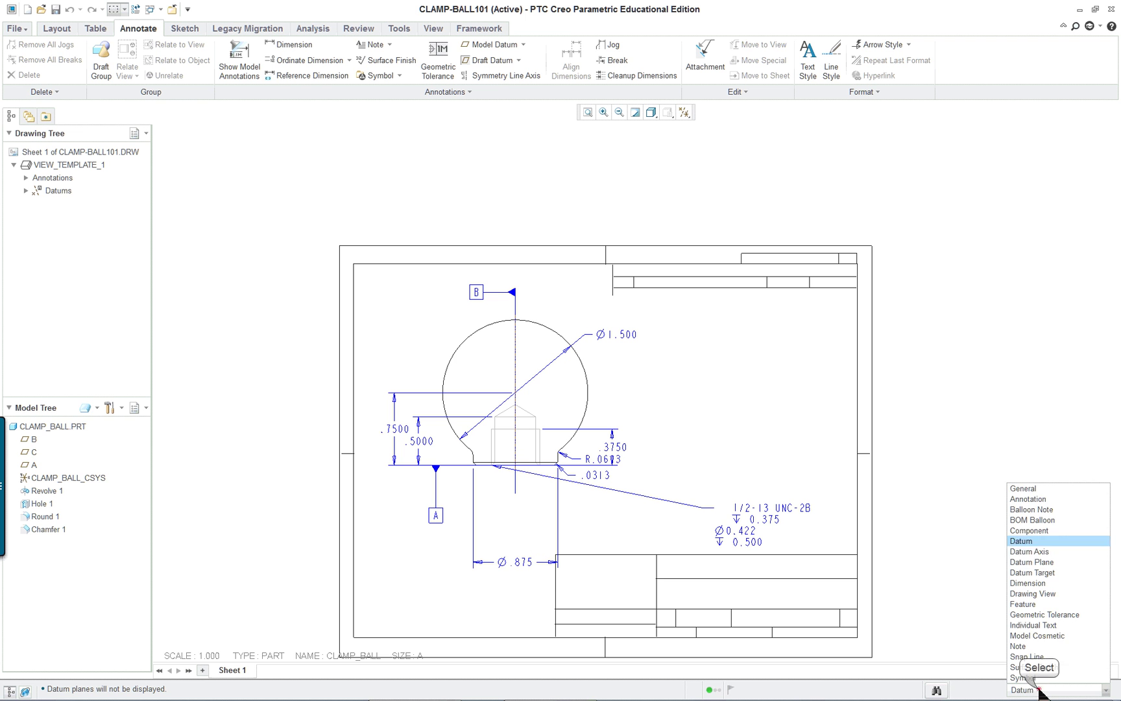
{"action": "left_click", "coordinate": [1052, 489]}
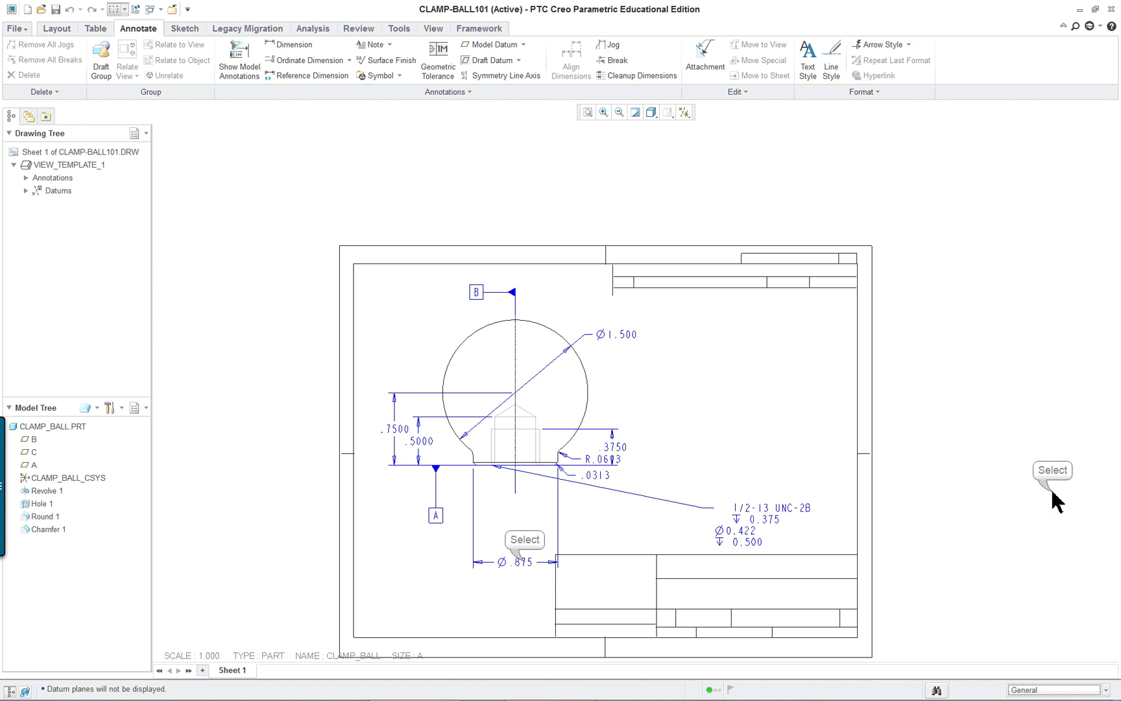
Step: Move the Ø.875 dimension closer below the ball's base and shift the ball view slightly upward on the sheet
{"action": "left_click", "coordinate": [524, 562]}
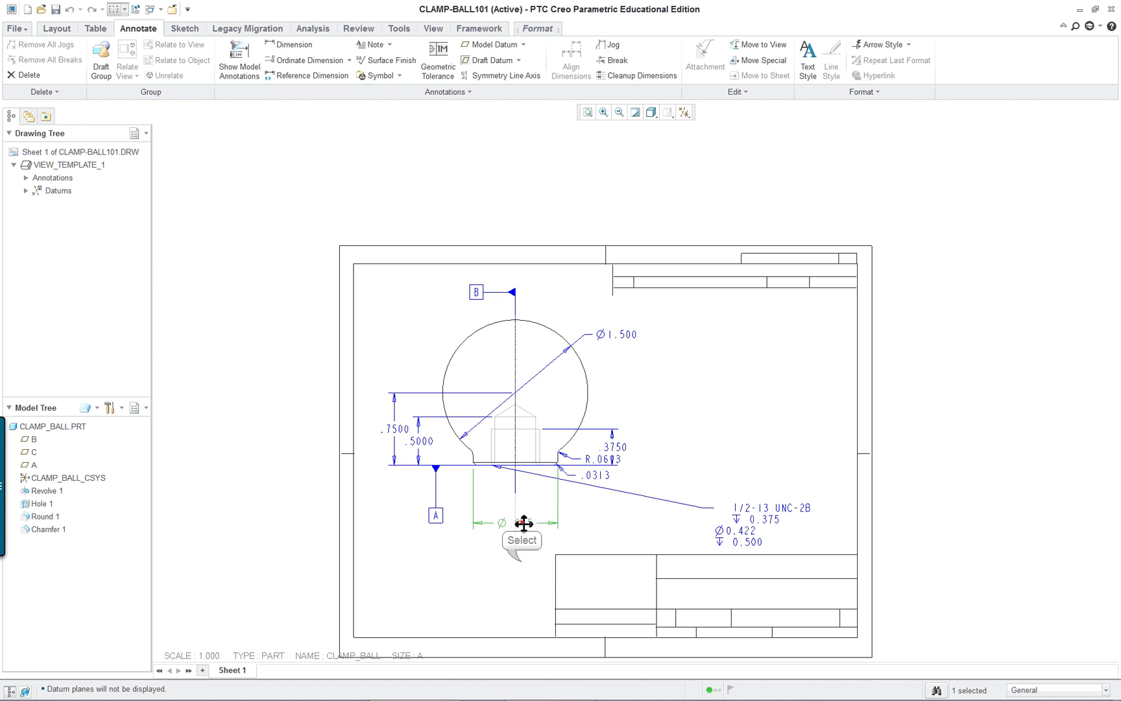
{"action": "scroll", "coordinate": [737, 487], "scroll_direction": "up", "scroll_amount": 1}
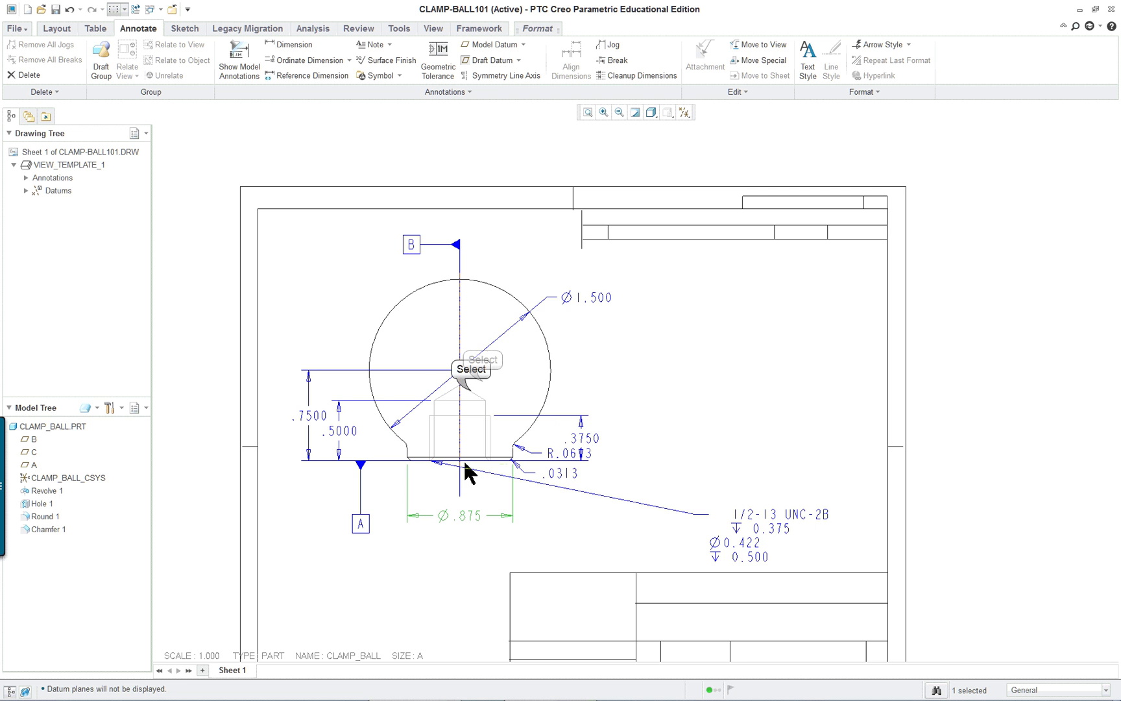
{"action": "left_click_drag", "start_coordinate": [477, 390], "coordinate": [480, 369]}
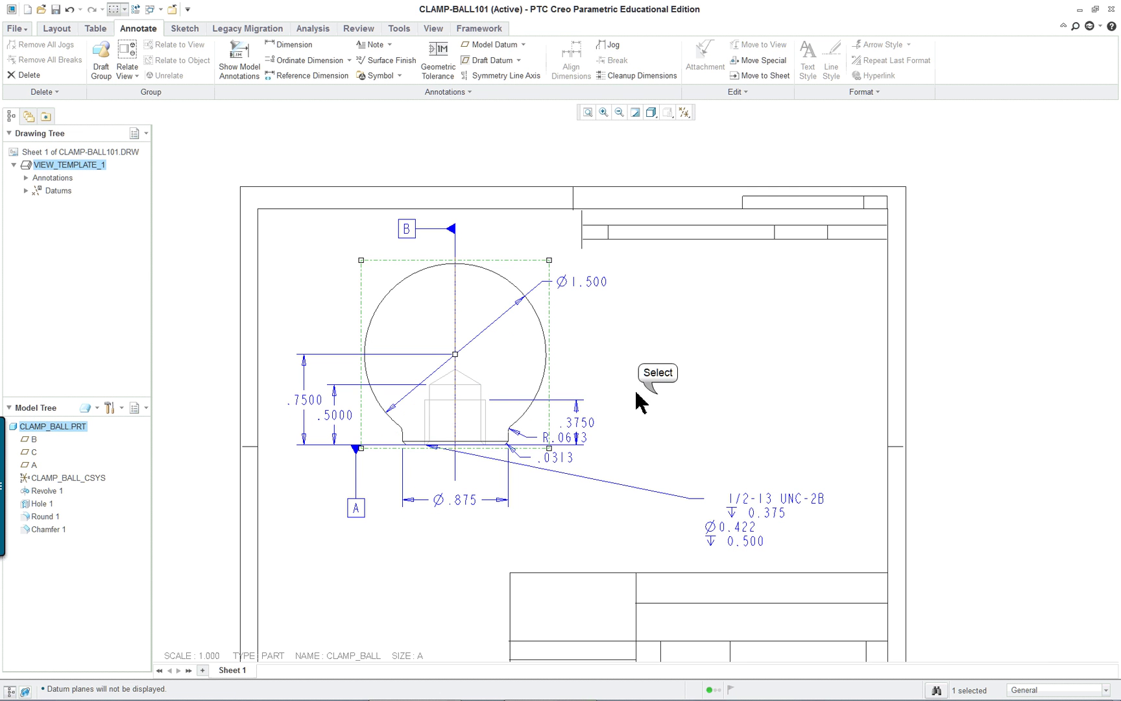
{"action": "left_click", "coordinate": [661, 402]}
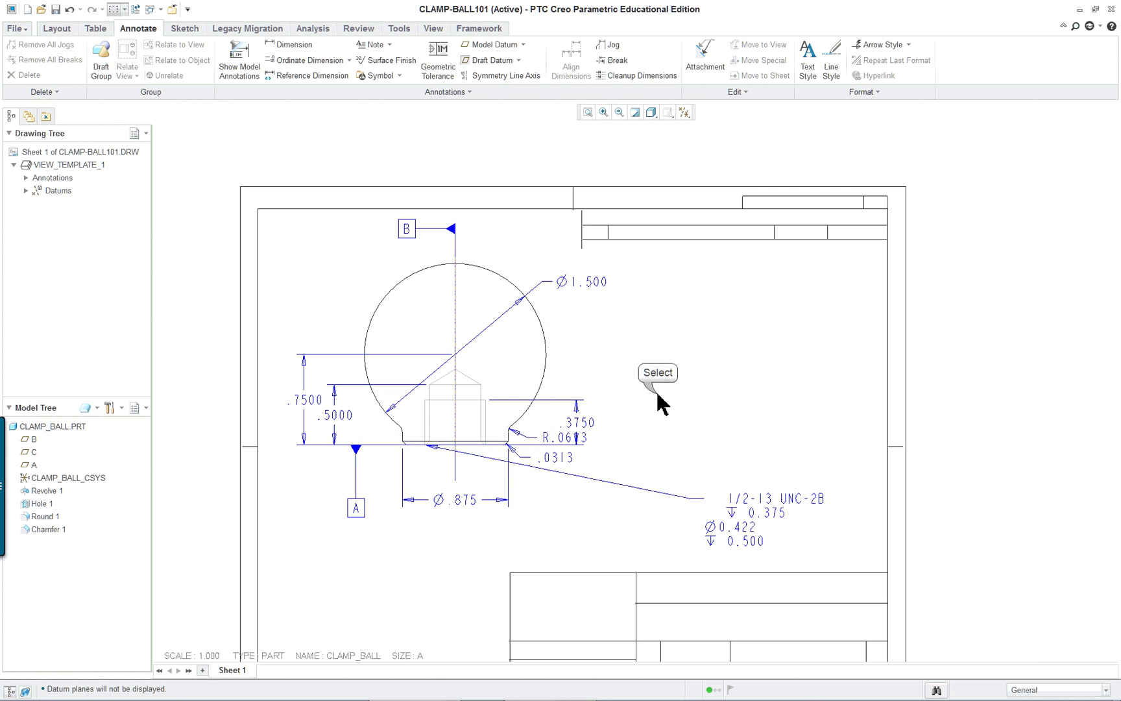
Step: Spread the R.0613 and .0313 dimensions outward and down from the ball's base so they clear the .3750 dimension
{"action": "left_click", "coordinate": [556, 463]}
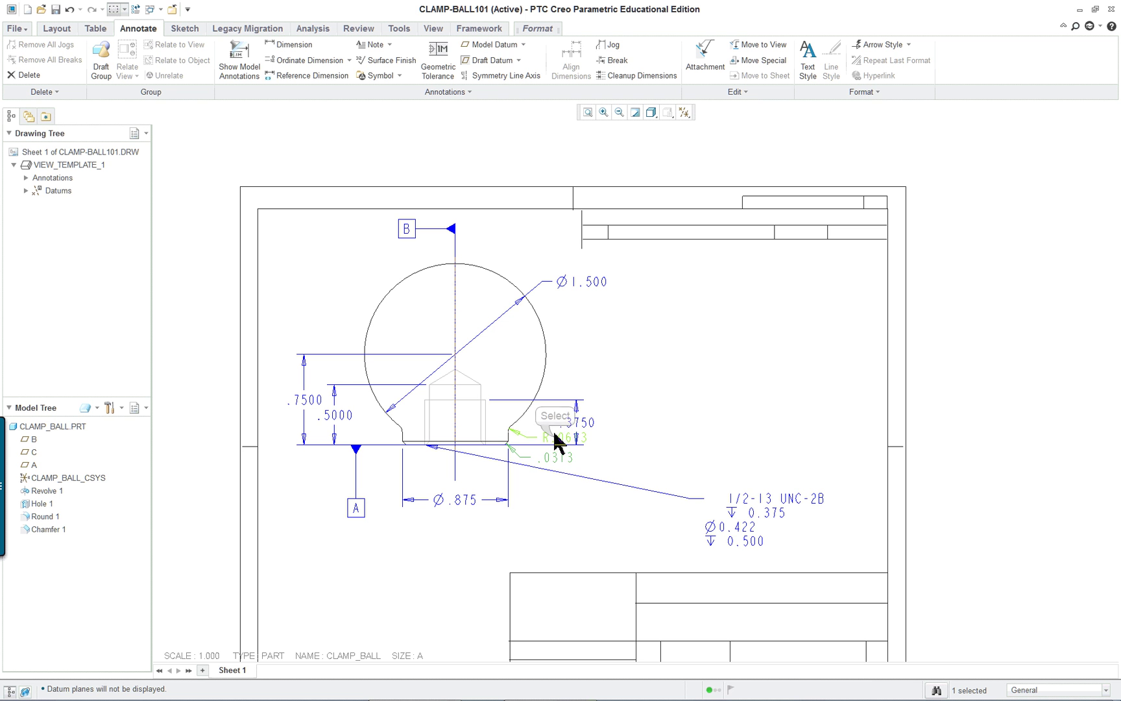
{"action": "left_click_drag", "start_coordinate": [561, 438], "coordinate": [605, 453]}
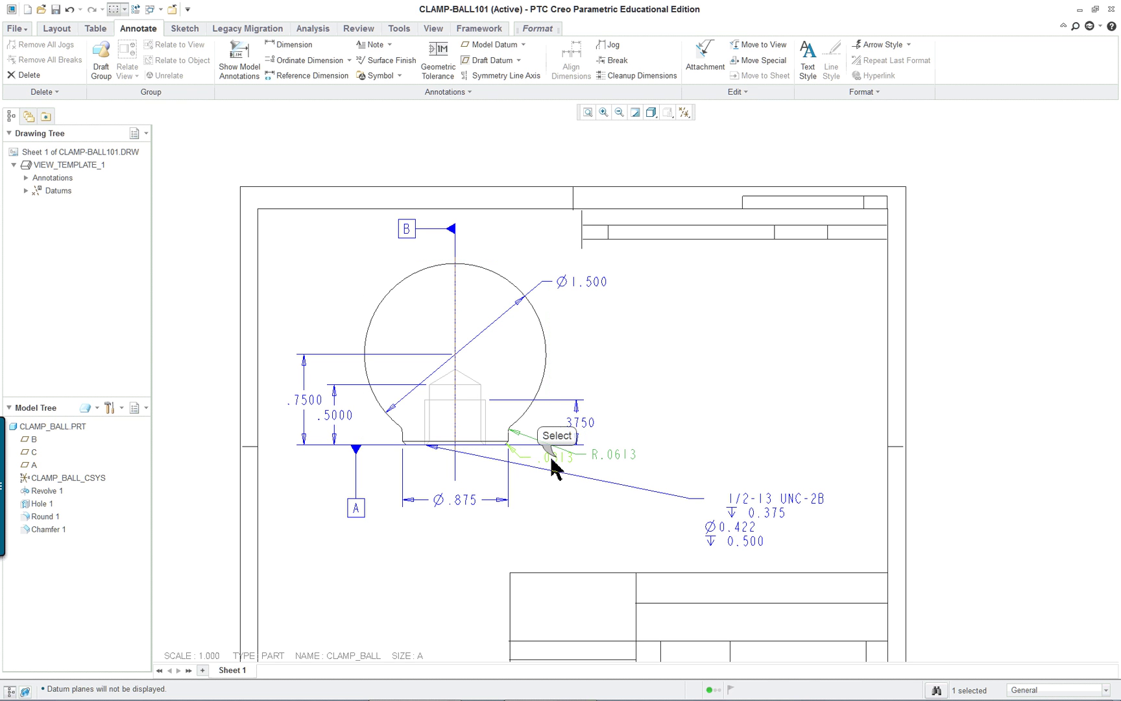
{"action": "left_click_drag", "start_coordinate": [559, 458], "coordinate": [583, 501]}
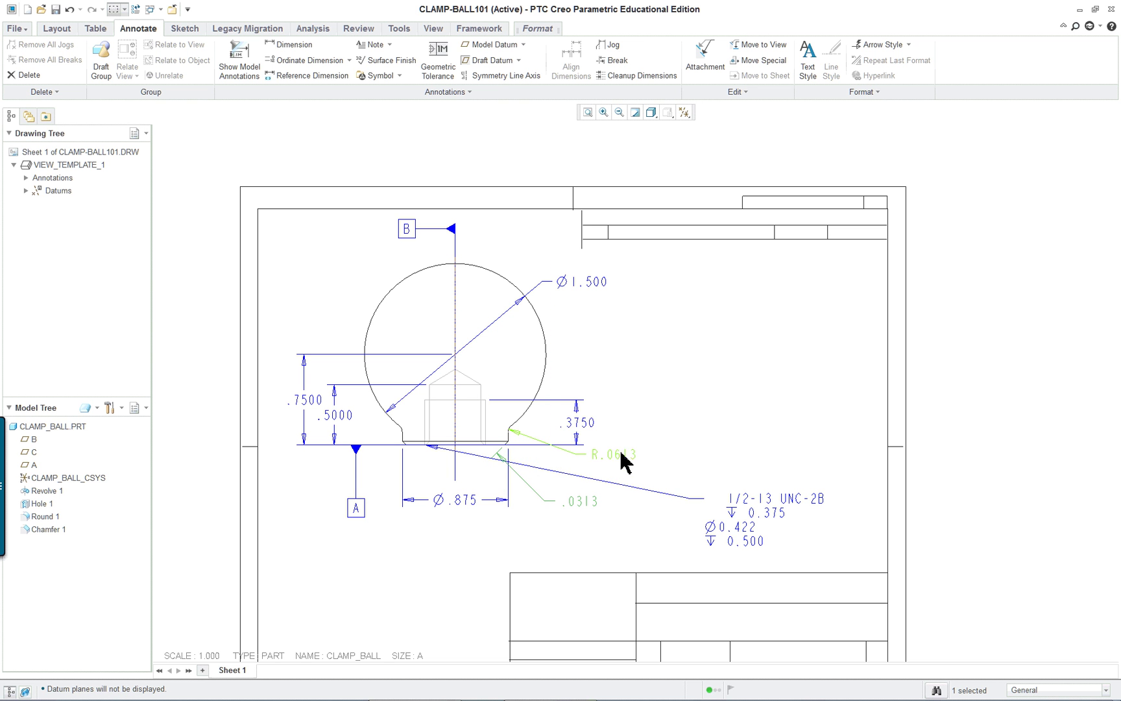
{"action": "left_click", "coordinate": [415, 600]}
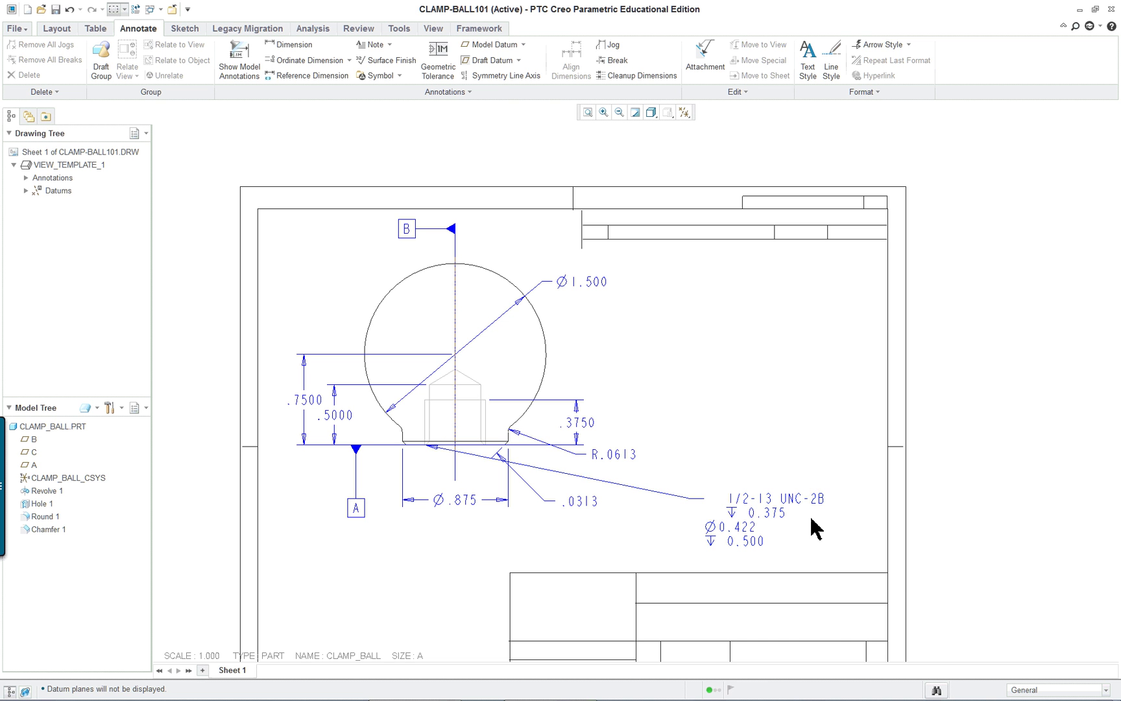
Step: Move the 1/2-13 UNC-2B hole note to below datum A's tag and narrow its text box
{"action": "left_click", "coordinate": [772, 527]}
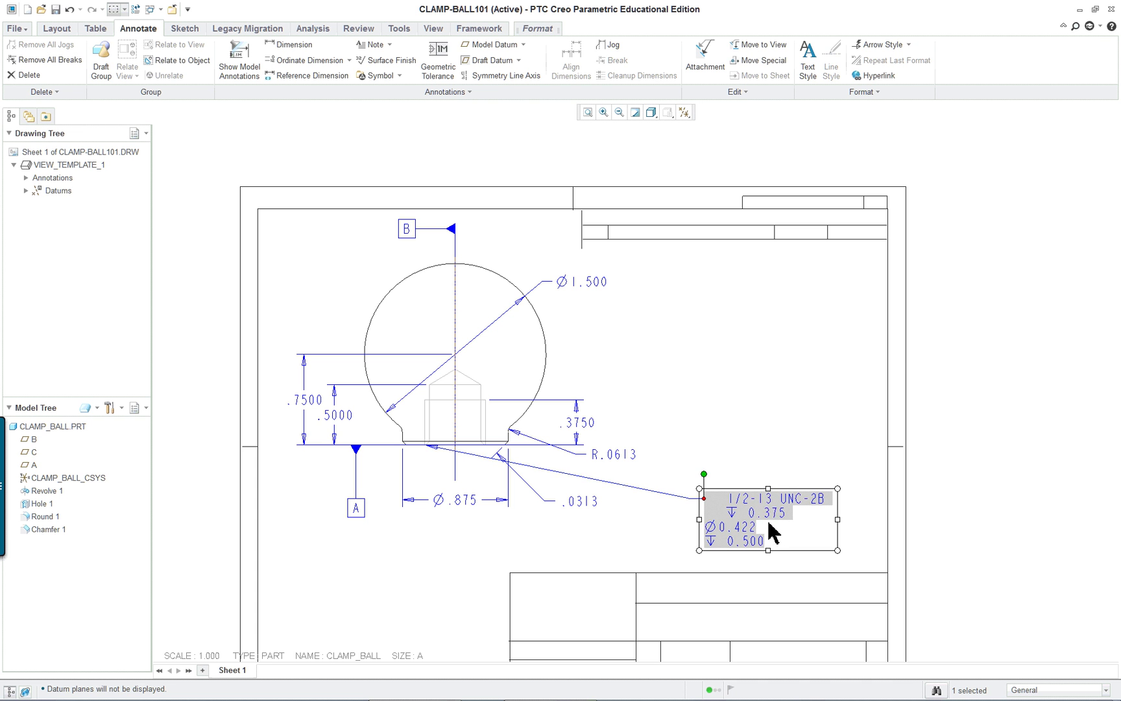
{"action": "left_click_drag", "start_coordinate": [756, 492], "coordinate": [439, 560]}
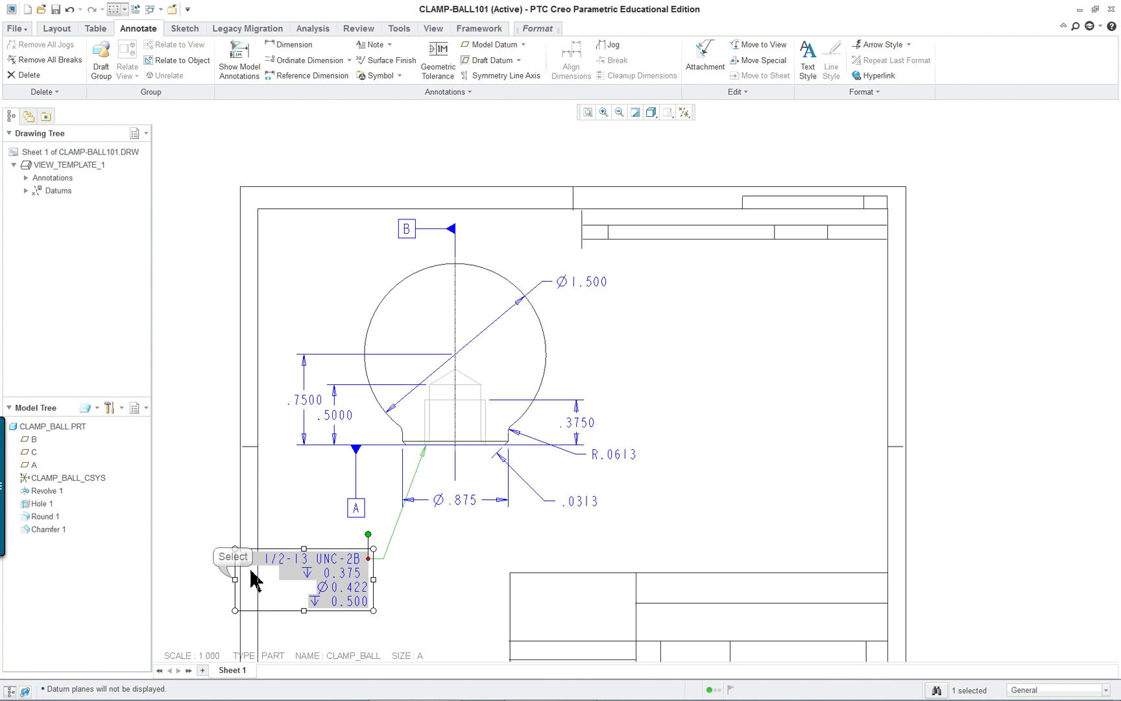
{"action": "mouse_move", "coordinate": [234, 578]}
{"action": "left_mouse_down"}
{"action": "mouse_move", "coordinate": [300, 571]}
{"action": "mouse_move", "coordinate": [274, 557]}
{"action": "mouse_move", "coordinate": [230, 559]}
{"action": "mouse_move", "coordinate": [242, 562]}
{"action": "left_mouse_up"}
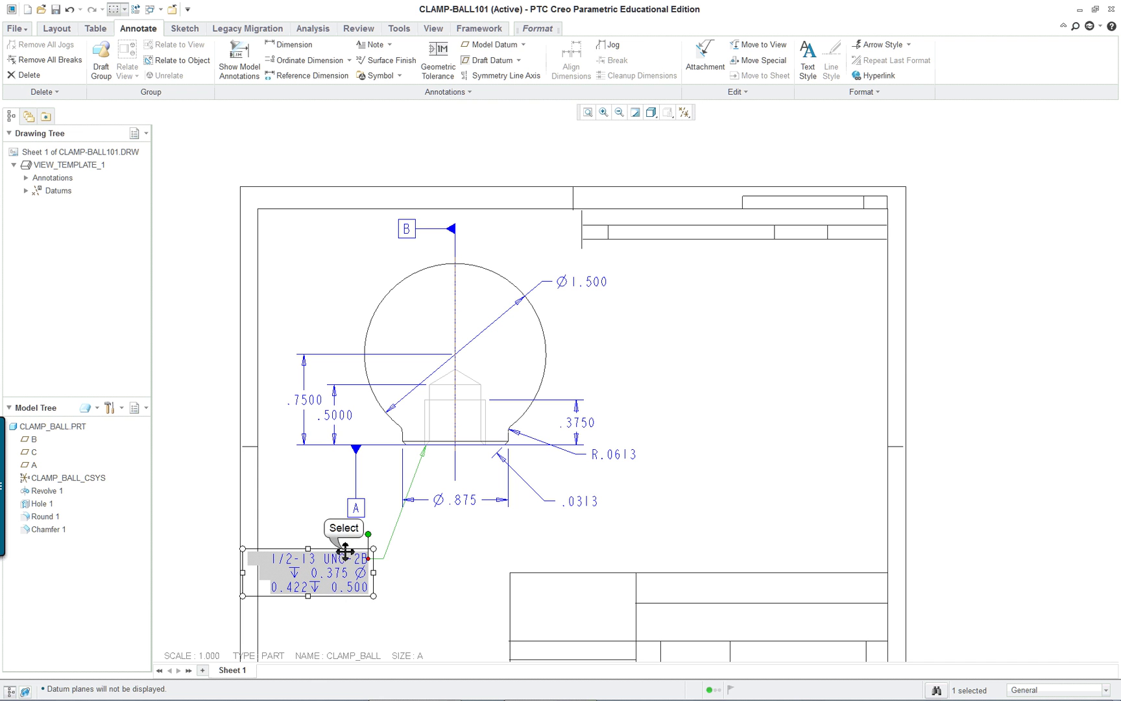
{"action": "mouse_move", "coordinate": [346, 552]}
{"action": "left_mouse_down"}
{"action": "mouse_move", "coordinate": [358, 523]}
{"action": "mouse_move", "coordinate": [367, 538]}
{"action": "left_mouse_up"}
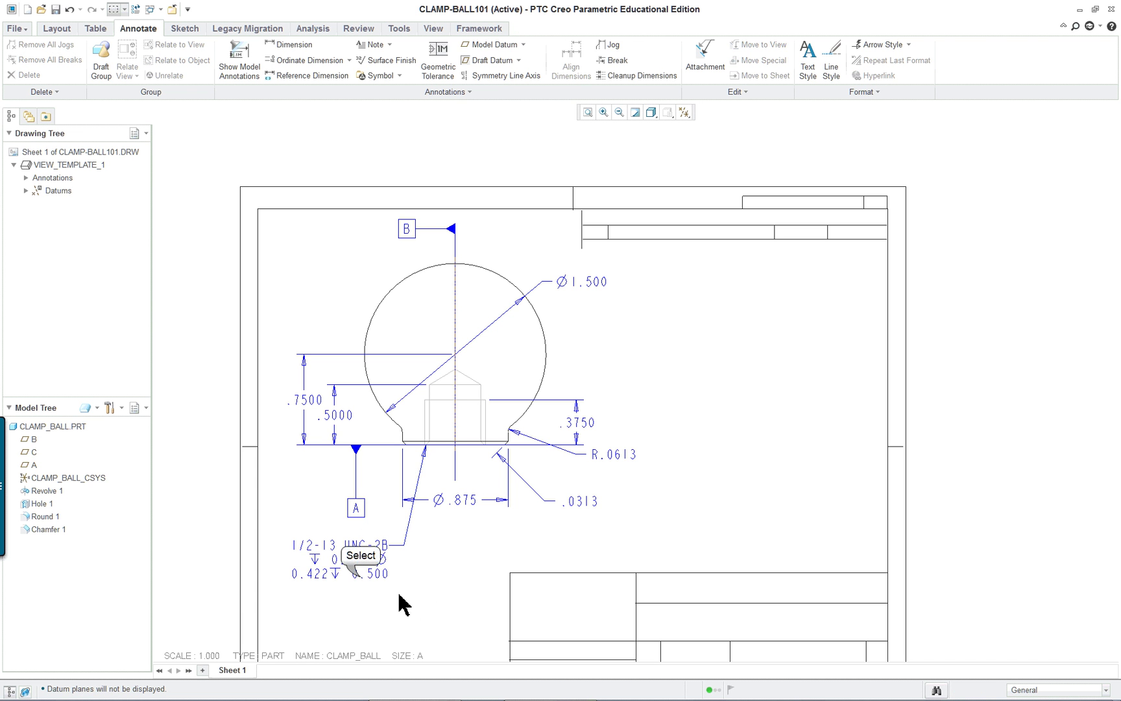
Step: Edit the hole note's text, deleting the Ø &DIAMETER line and the &VAR_DEPTH parameter
{"action": "right_click", "coordinate": [362, 585]}
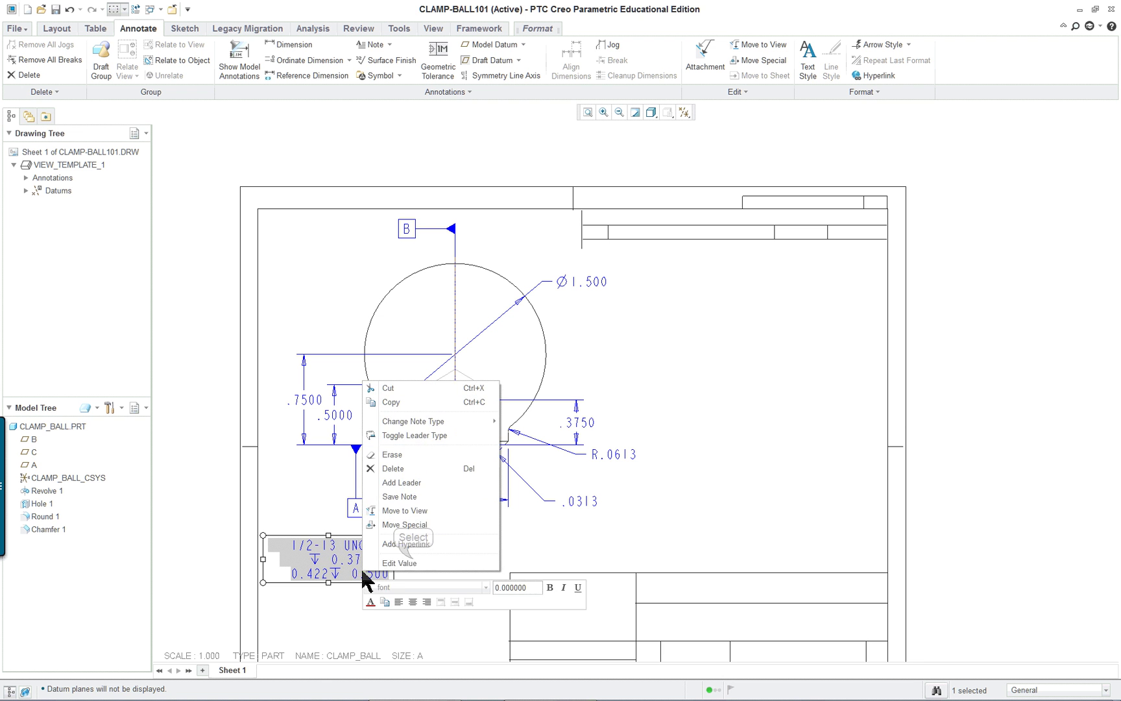
{"action": "left_click", "coordinate": [413, 563]}
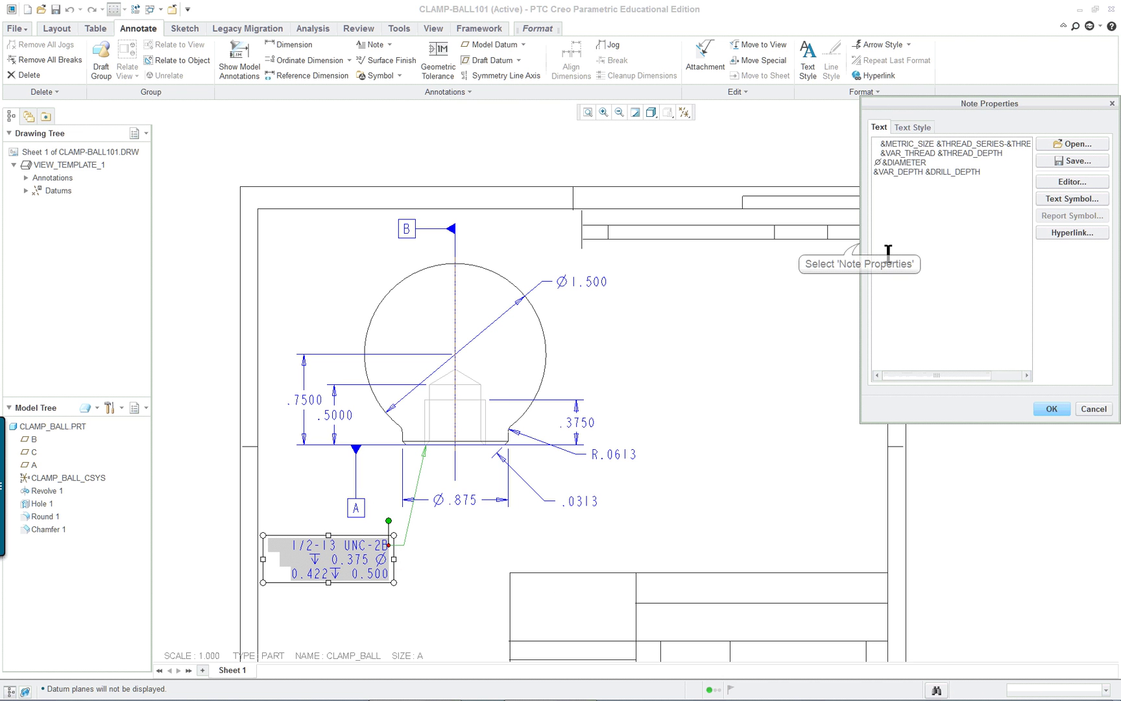
{"action": "left_click_drag", "start_coordinate": [859, 245], "coordinate": [704, 245]}
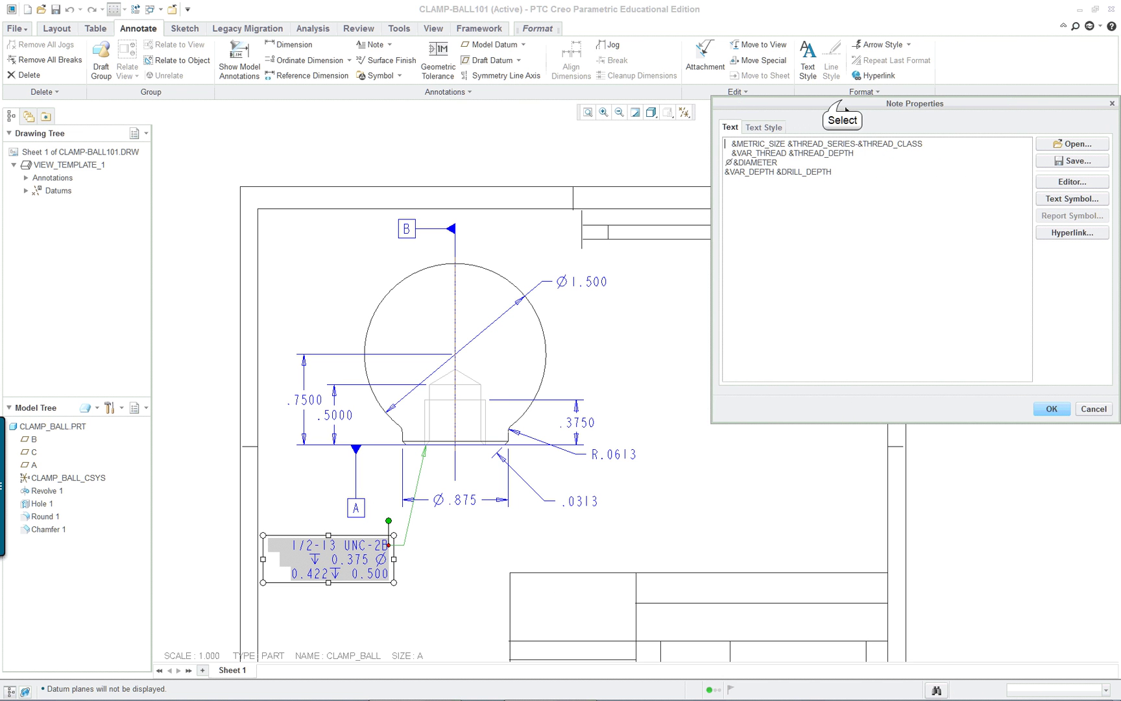
{"action": "left_click_drag", "start_coordinate": [835, 106], "coordinate": [616, 342]}
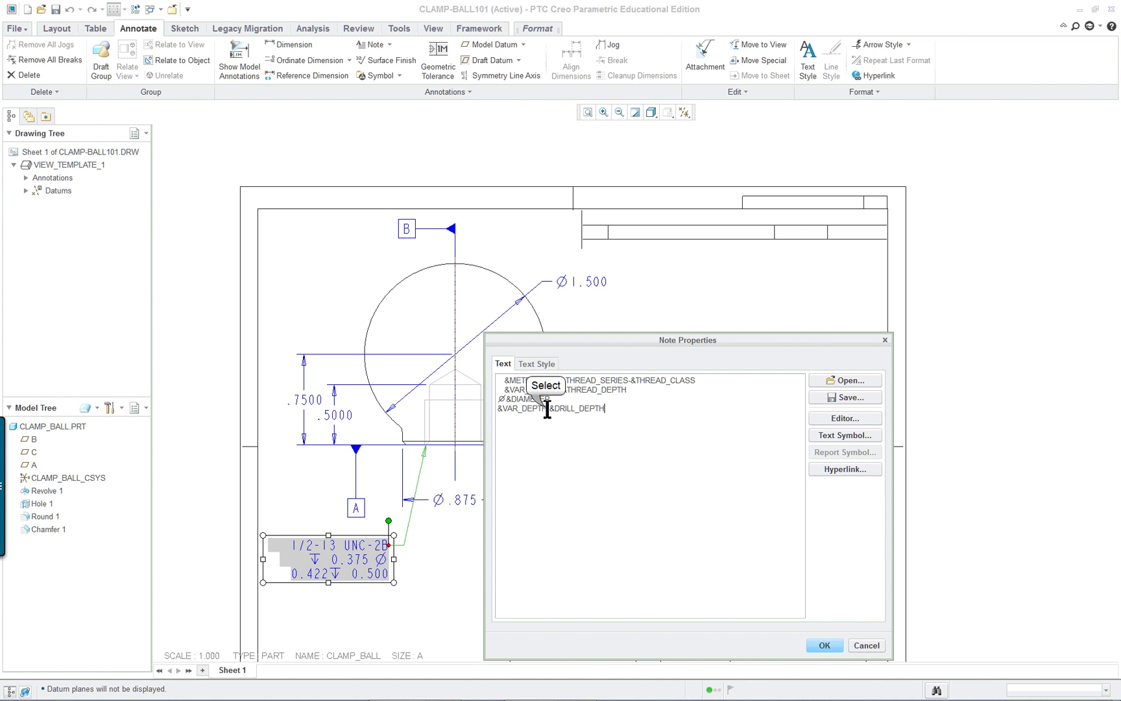
{"action": "left_click_drag", "start_coordinate": [548, 408], "coordinate": [498, 397]}
{"action": "key", "text": "Delete"}
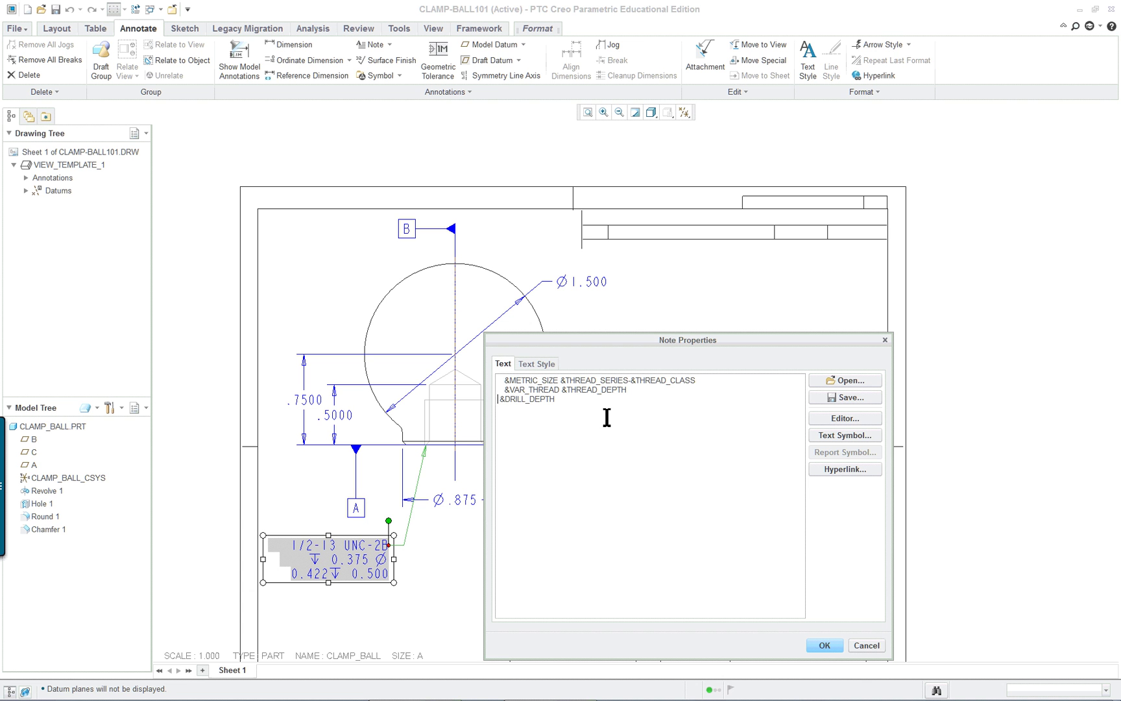
Step: Trim the extra leading spaces from the hole note's &METRIC_SIZE and &VAR_THREAD lines
{"action": "left_click", "coordinate": [509, 389]}
{"action": "key", "text": "Delete"}
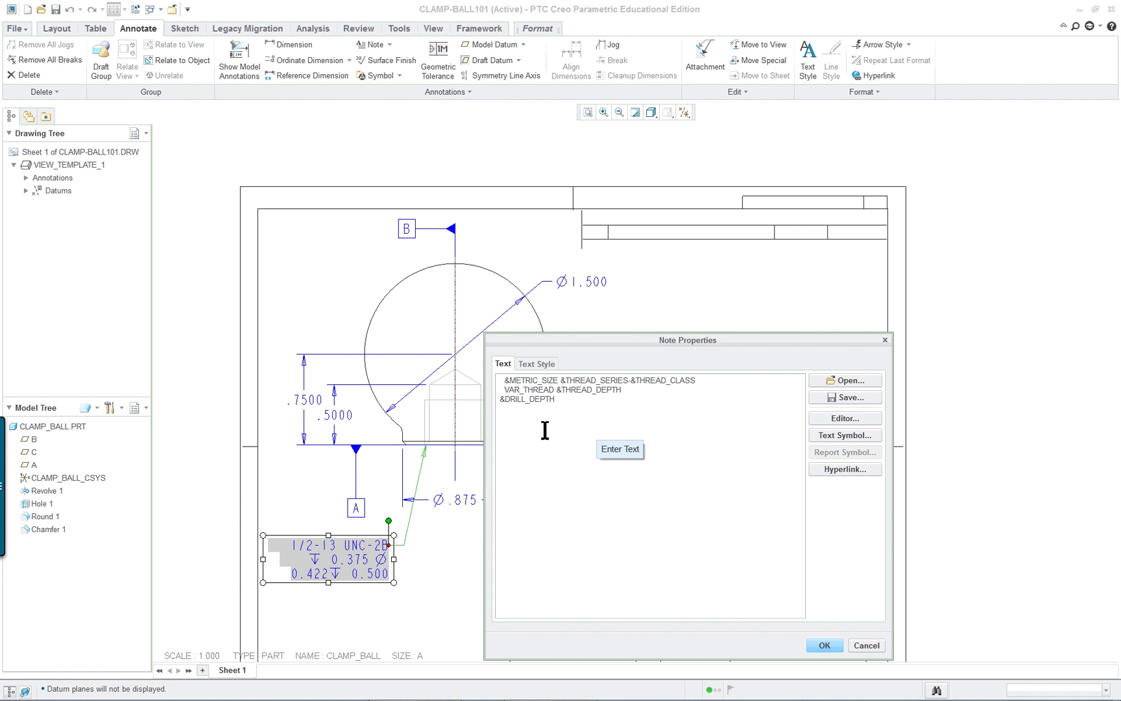
{"action": "type", "text": "&"}
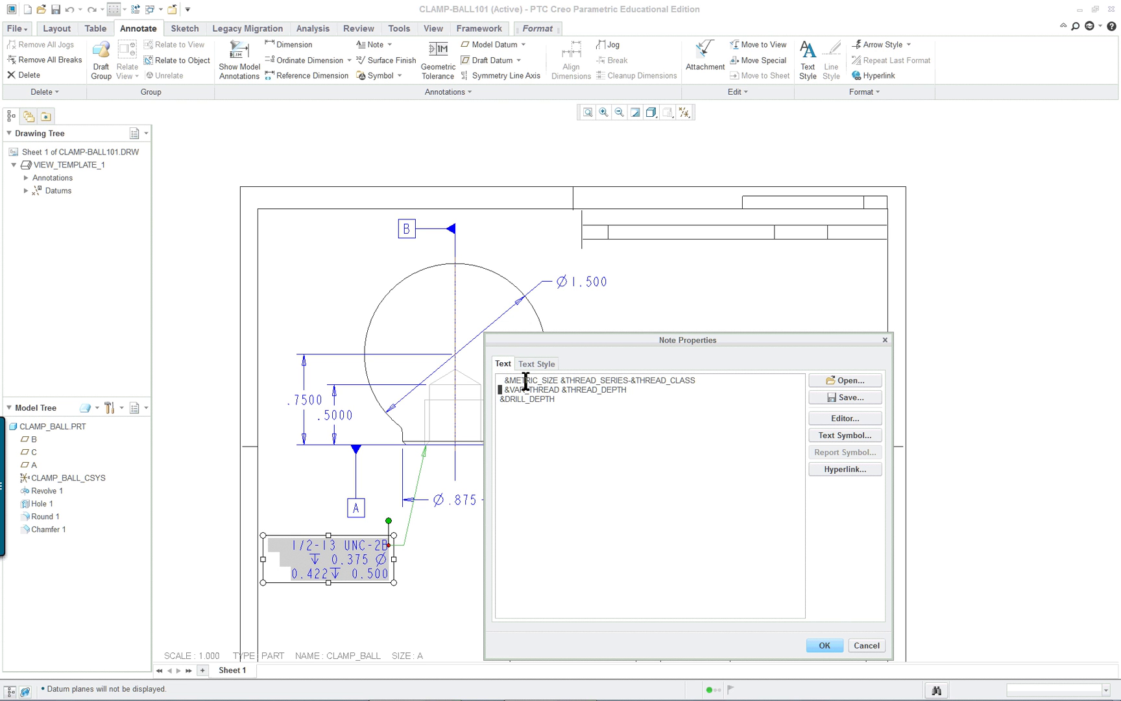
{"action": "key", "text": "BackSpace"}
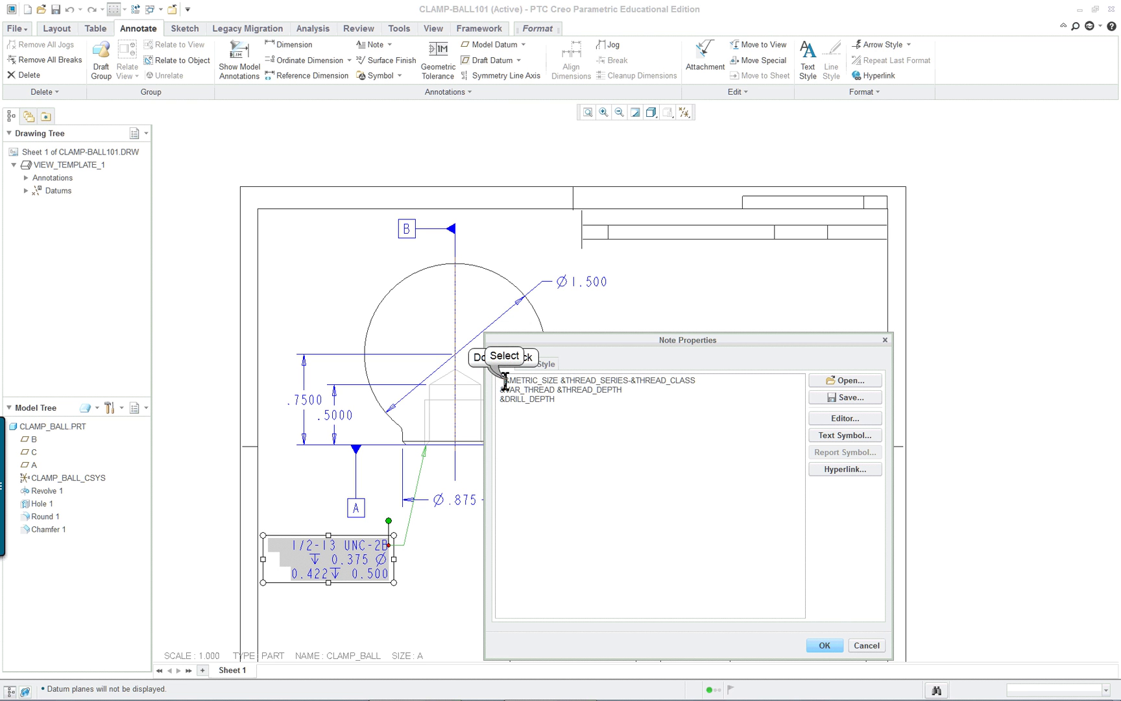
{"action": "double_click", "coordinate": [505, 381]}
{"action": "left_click", "coordinate": [504, 382]}
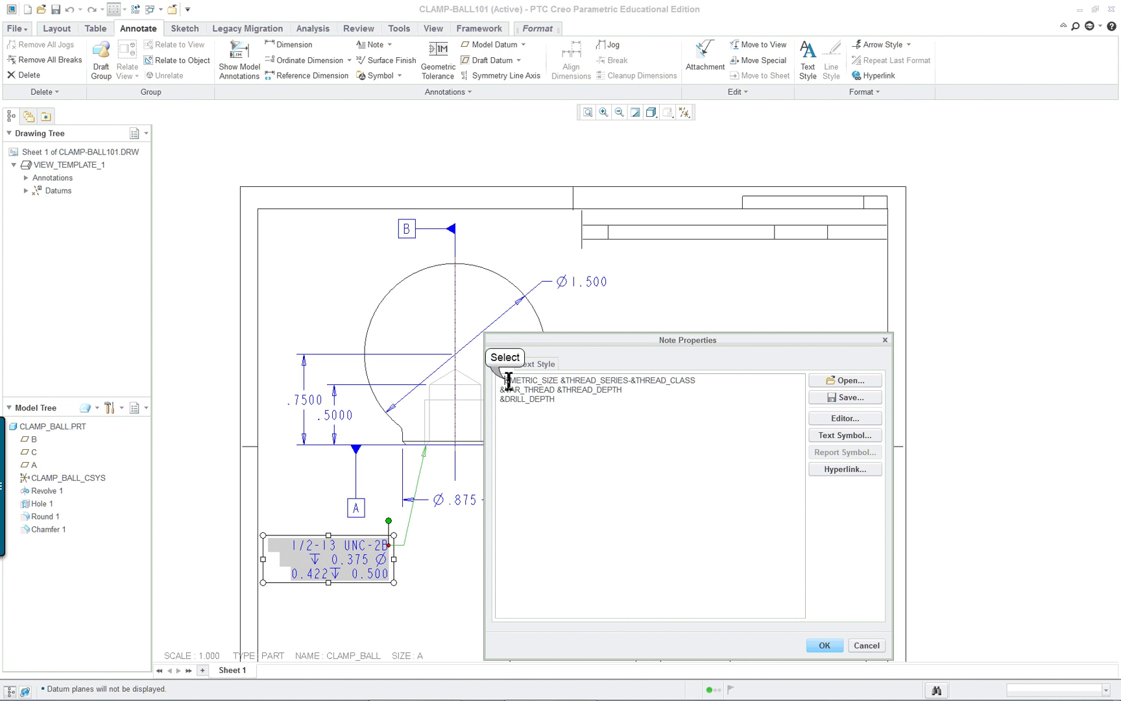
{"action": "key", "text": "BackSpace"}
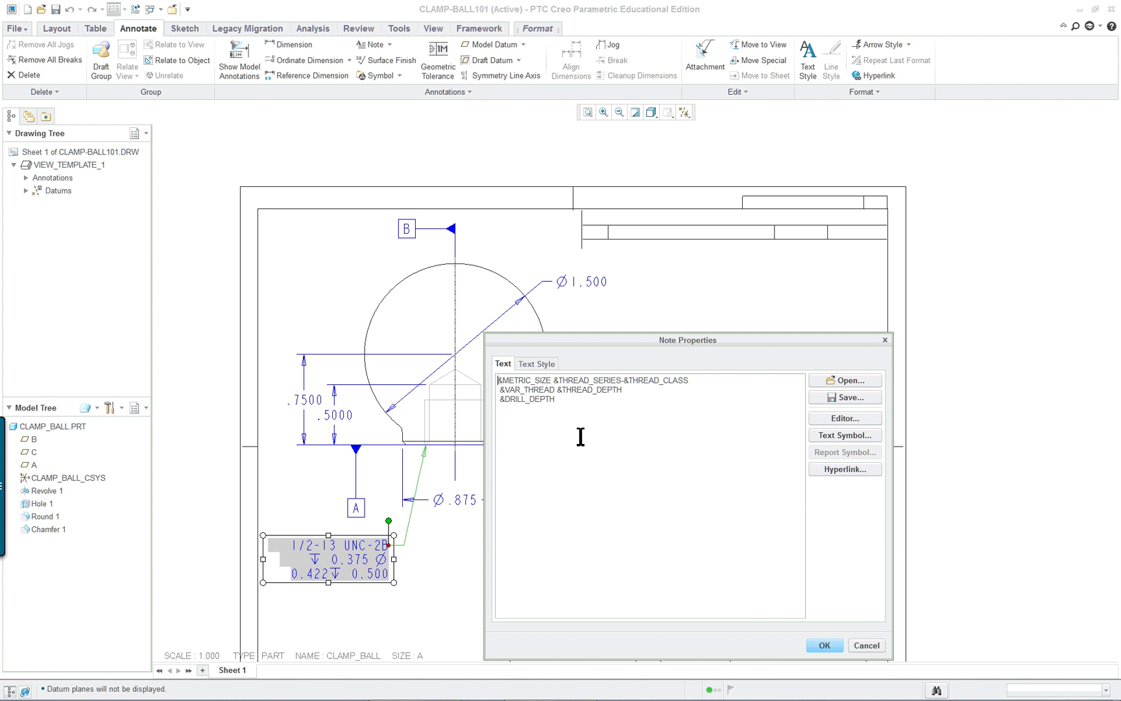
Step: Insert a diameter symbol before &DRILL_DEPTH in the hole note and apply the note changes
{"action": "double_click", "coordinate": [367, 566]}
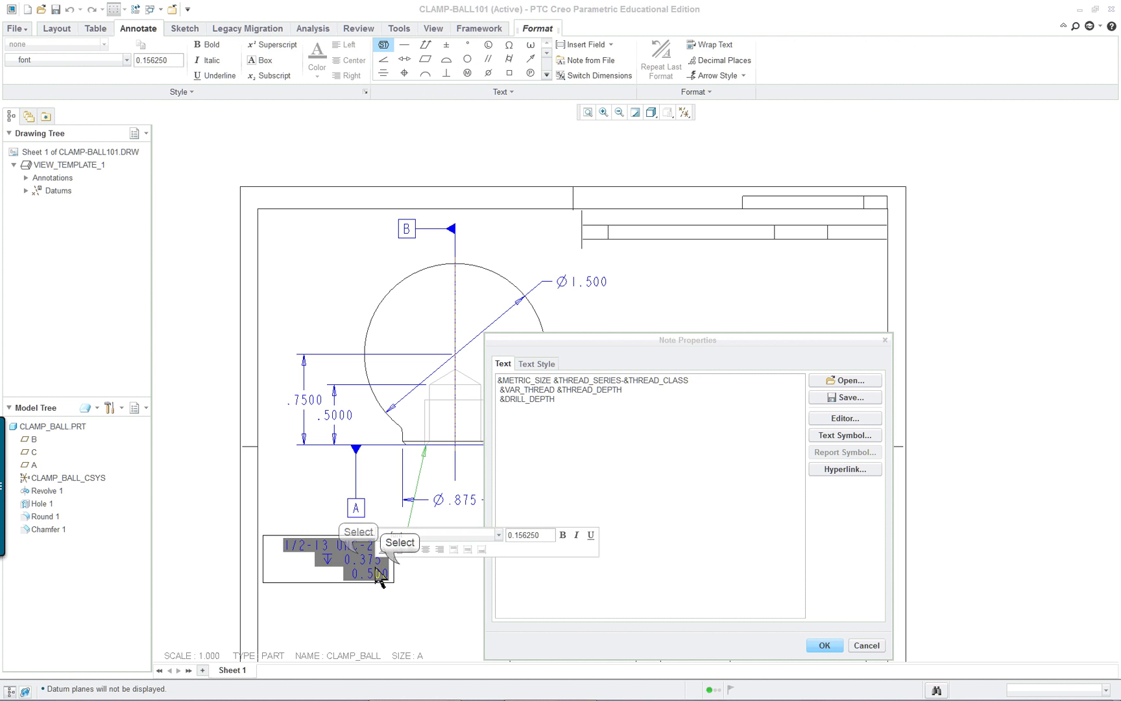
{"action": "left_click", "coordinate": [382, 572]}
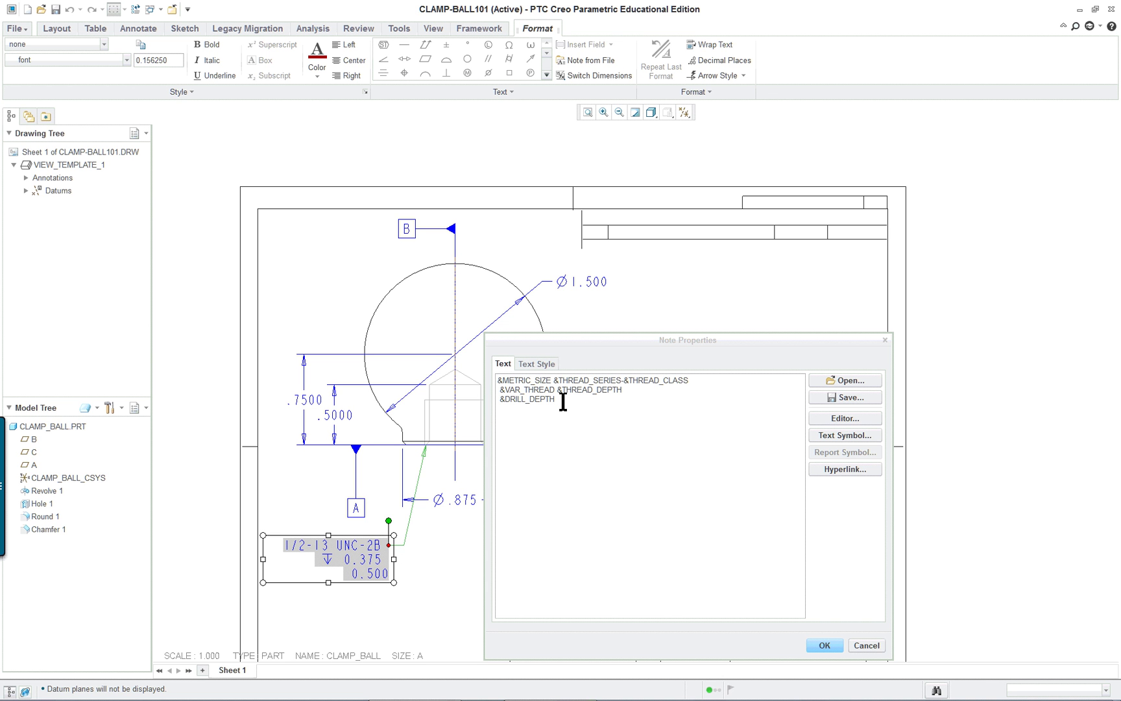
{"action": "left_click", "coordinate": [501, 400]}
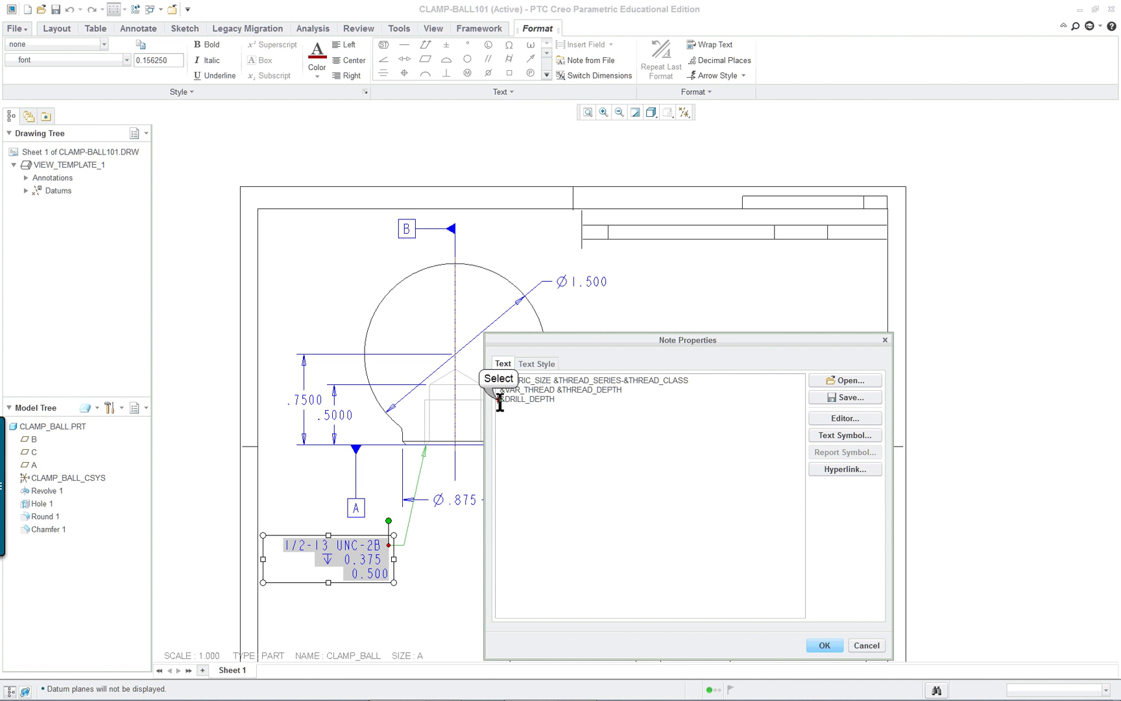
{"action": "left_click", "coordinate": [855, 435]}
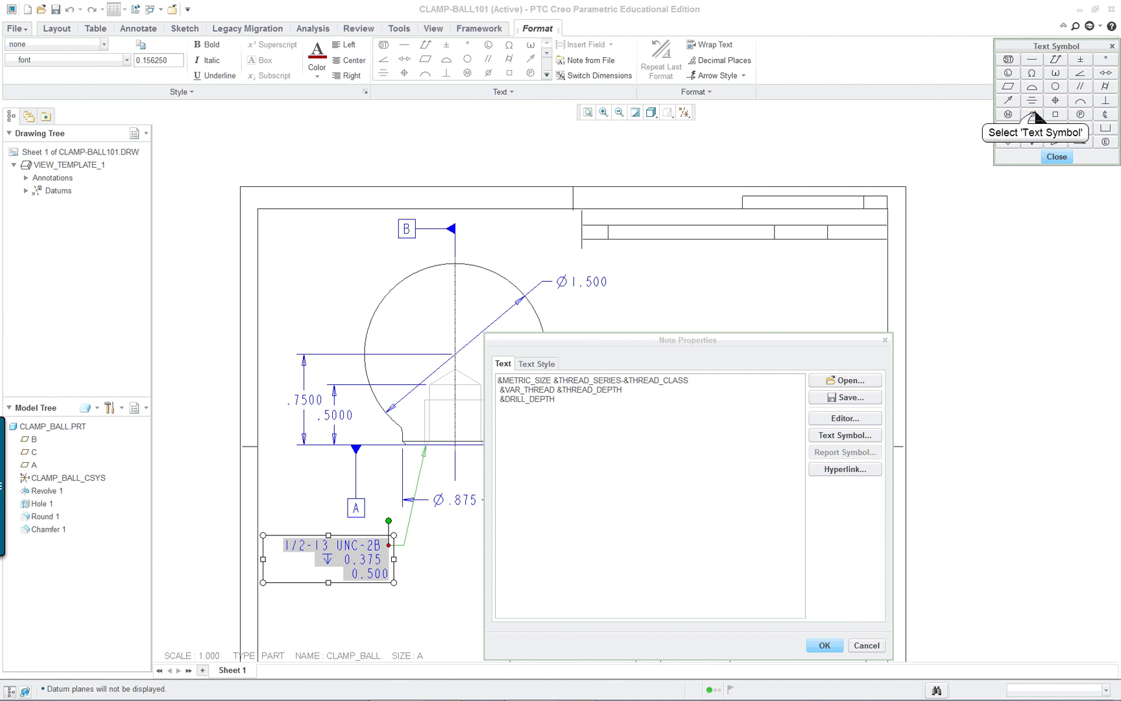
{"action": "left_click", "coordinate": [1033, 115]}
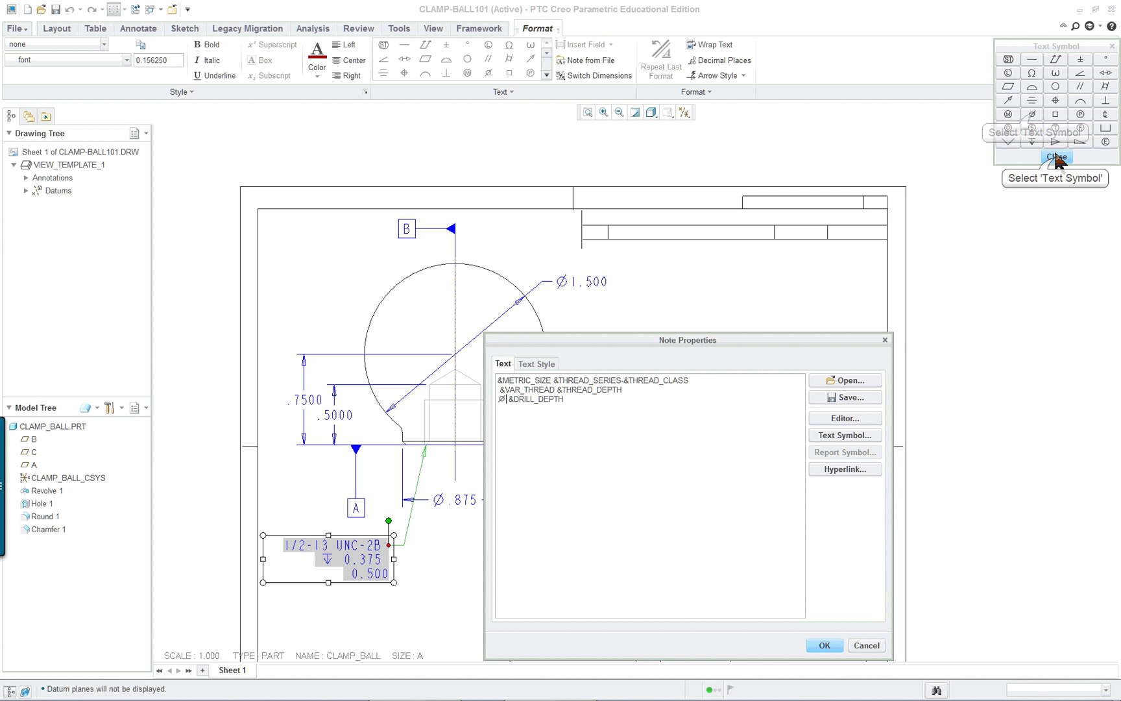
{"action": "left_click", "coordinate": [840, 648]}
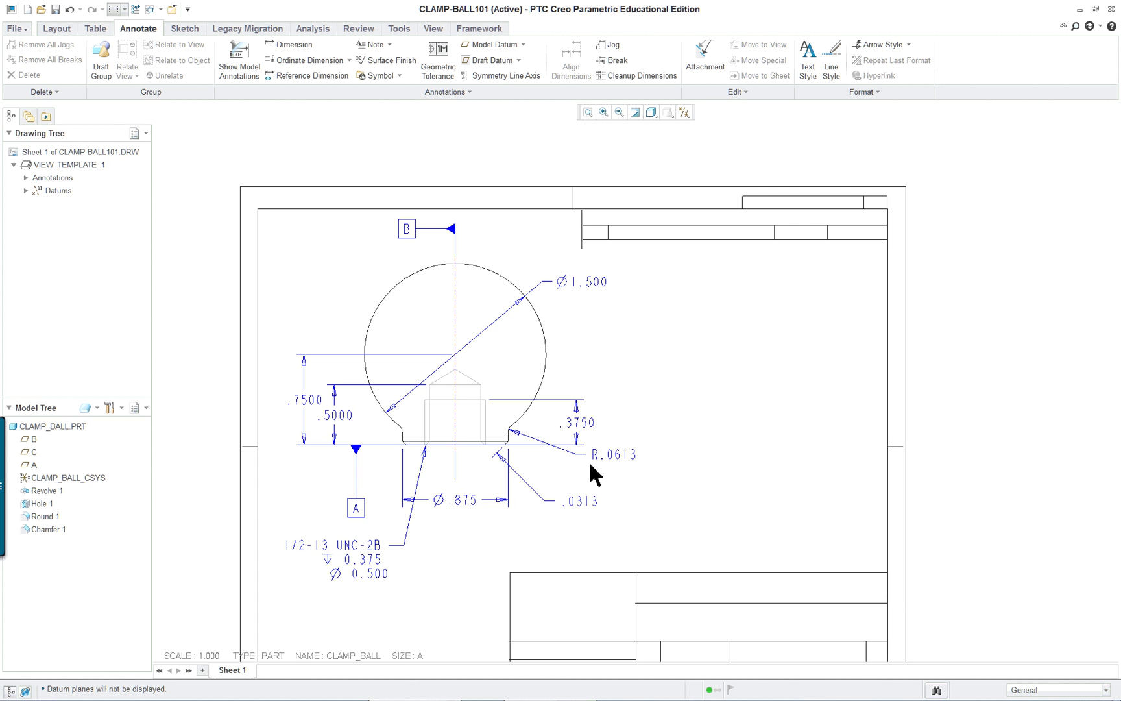
Step: Place an unattached note reading "Clamp Ball" in the title block's name area
{"action": "scroll", "coordinate": [666, 508], "scroll_direction": "down", "scroll_amount": 1}
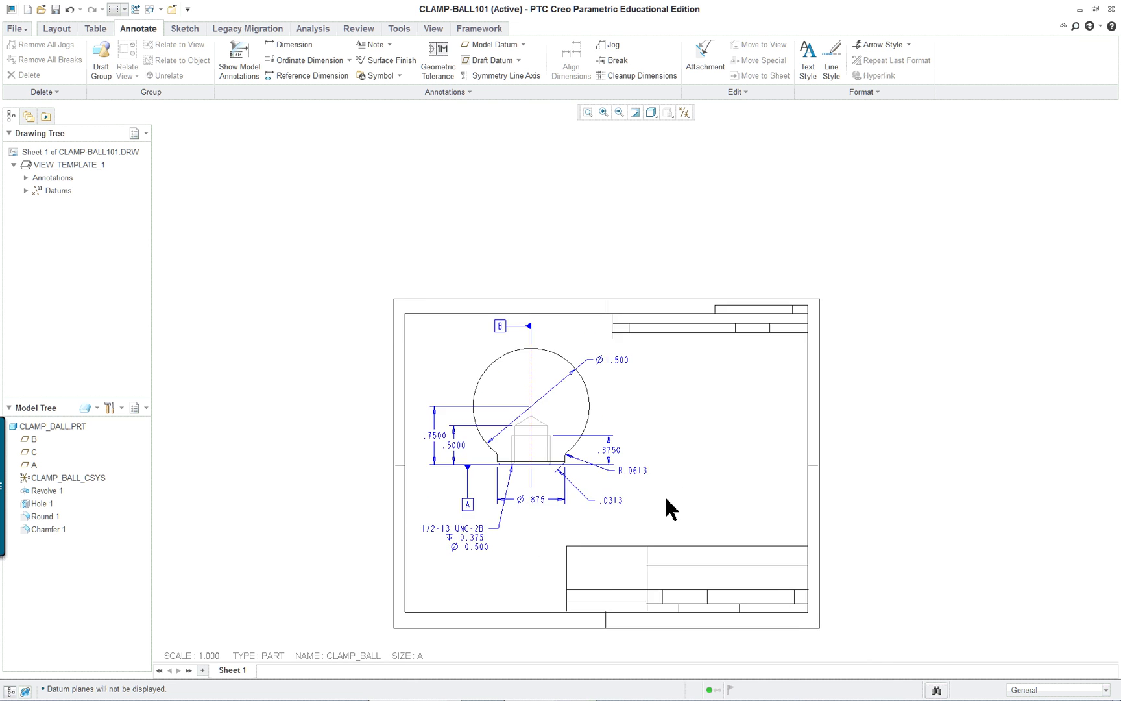
{"action": "scroll", "coordinate": [796, 611], "scroll_direction": "up", "scroll_amount": 3}
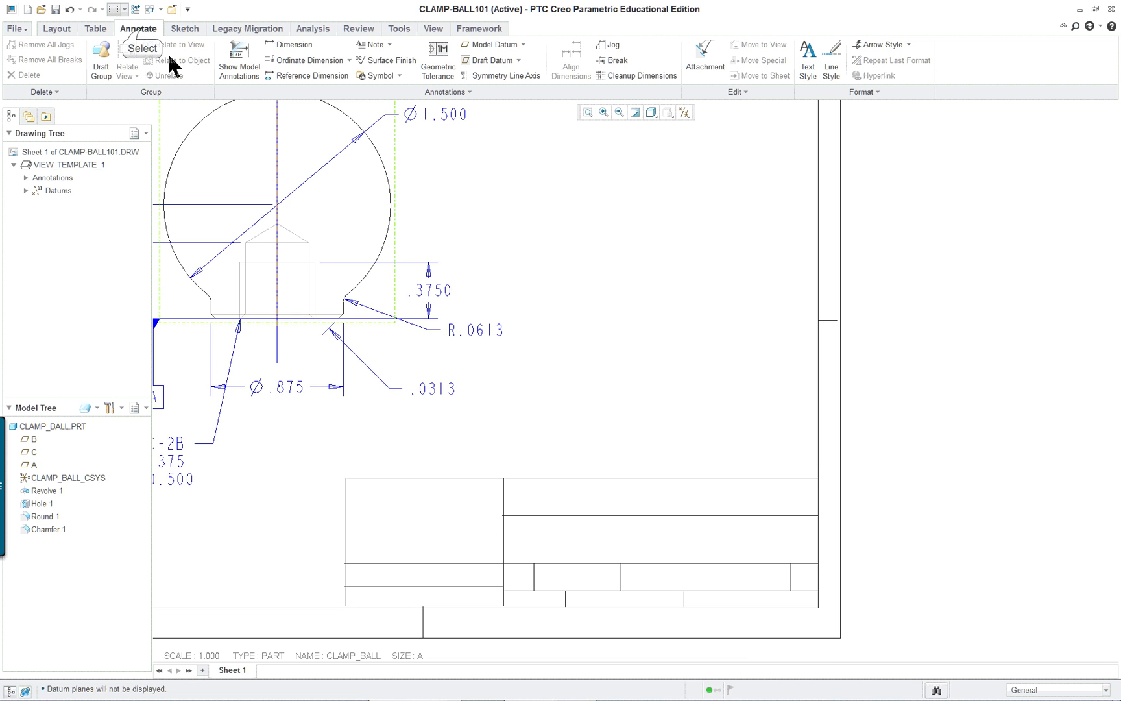
{"action": "left_click", "coordinate": [361, 47]}
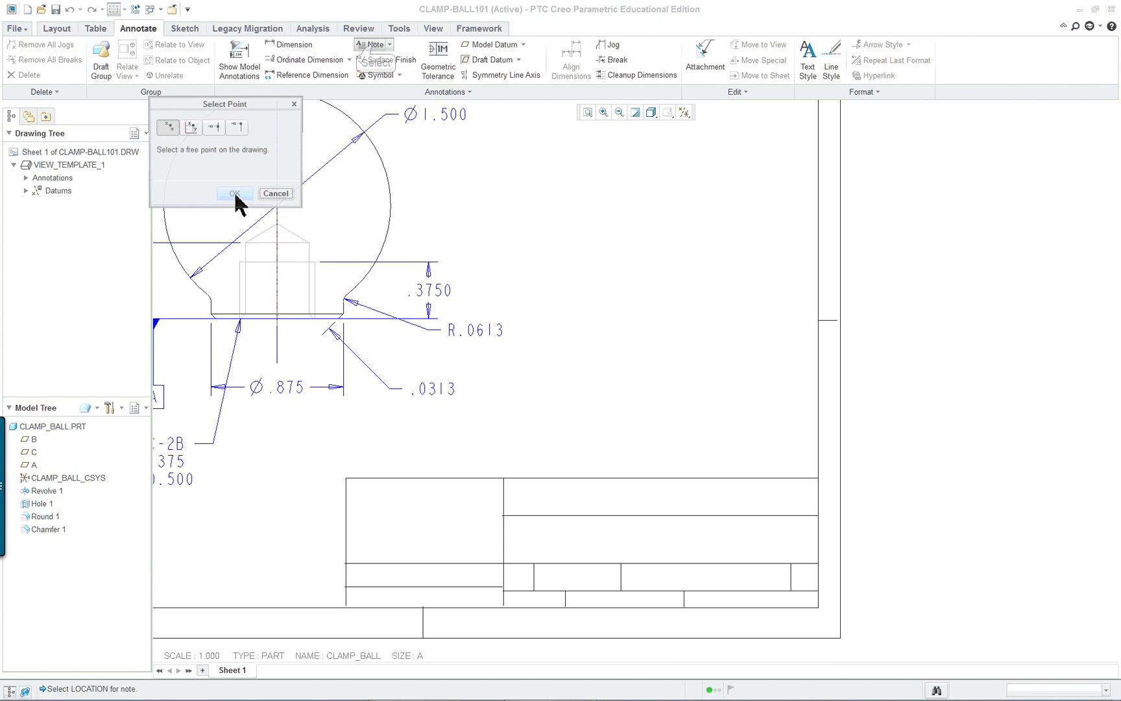
{"action": "left_click", "coordinate": [578, 539]}
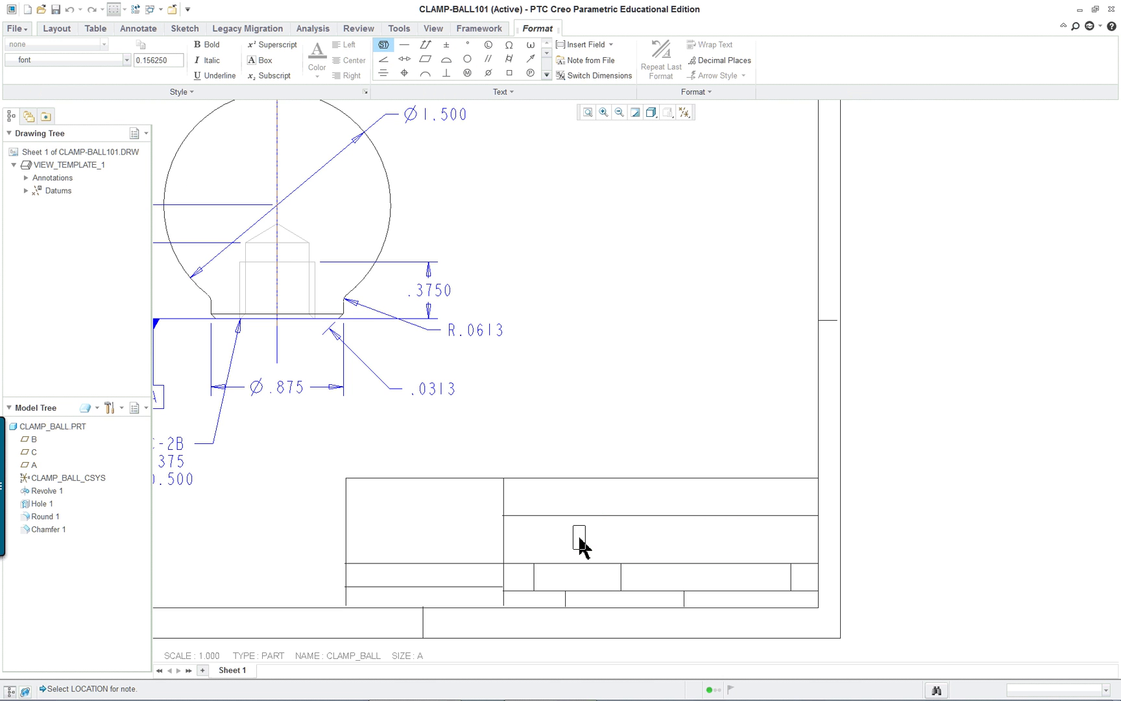
{"action": "type", "text": "Clamp"}
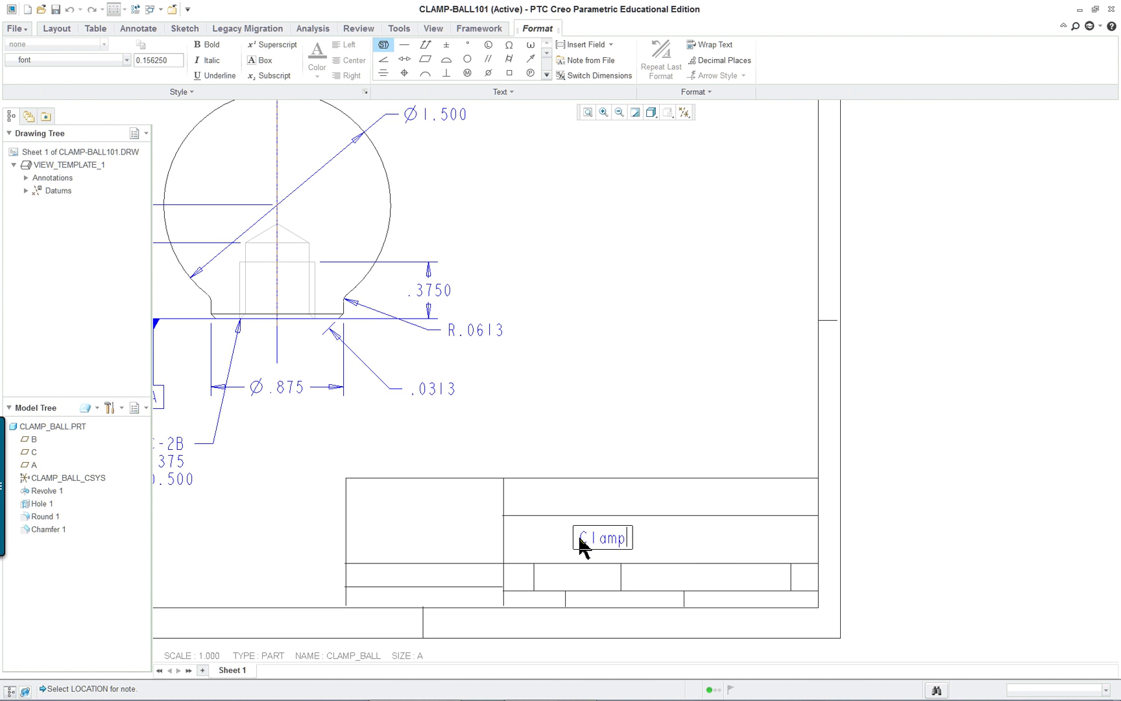
{"action": "type", "text": " Ball"}
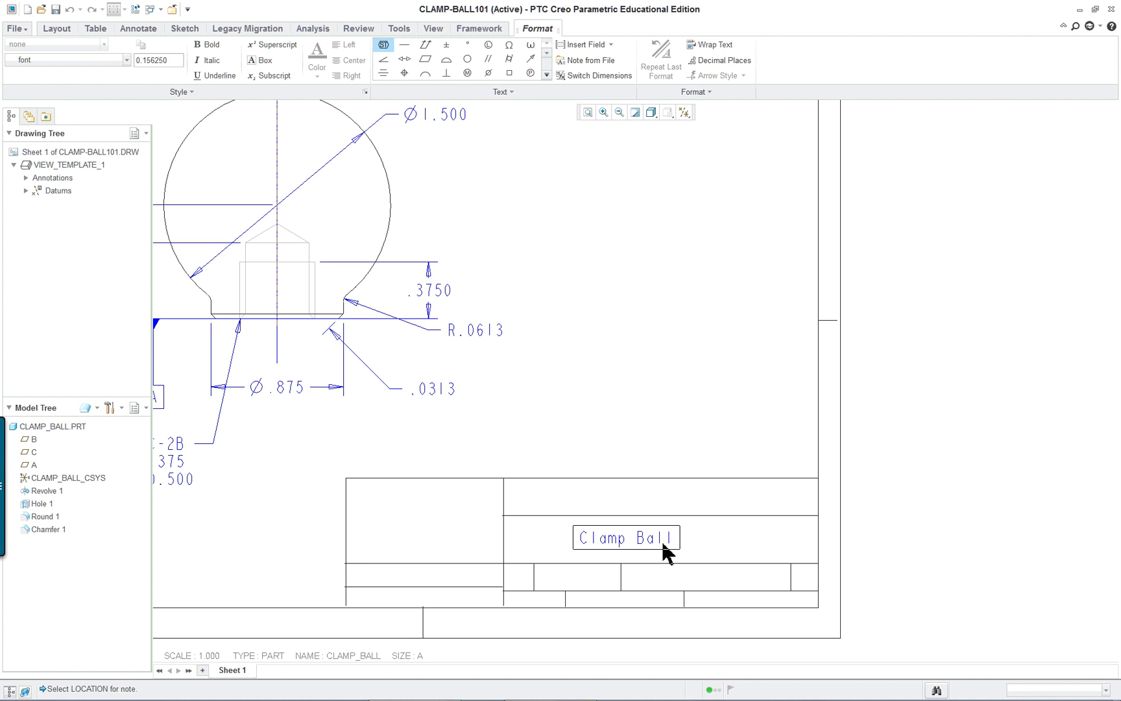
Step: Check the completed note figure on page 479 of the lesson PDF in Acrobat, and finish the title block note in the Creo drawing
{"action": "key", "text": "alt+Tab"}
{"action": "scroll", "coordinate": [874, 544], "scroll_direction": "down", "scroll_amount": 20}
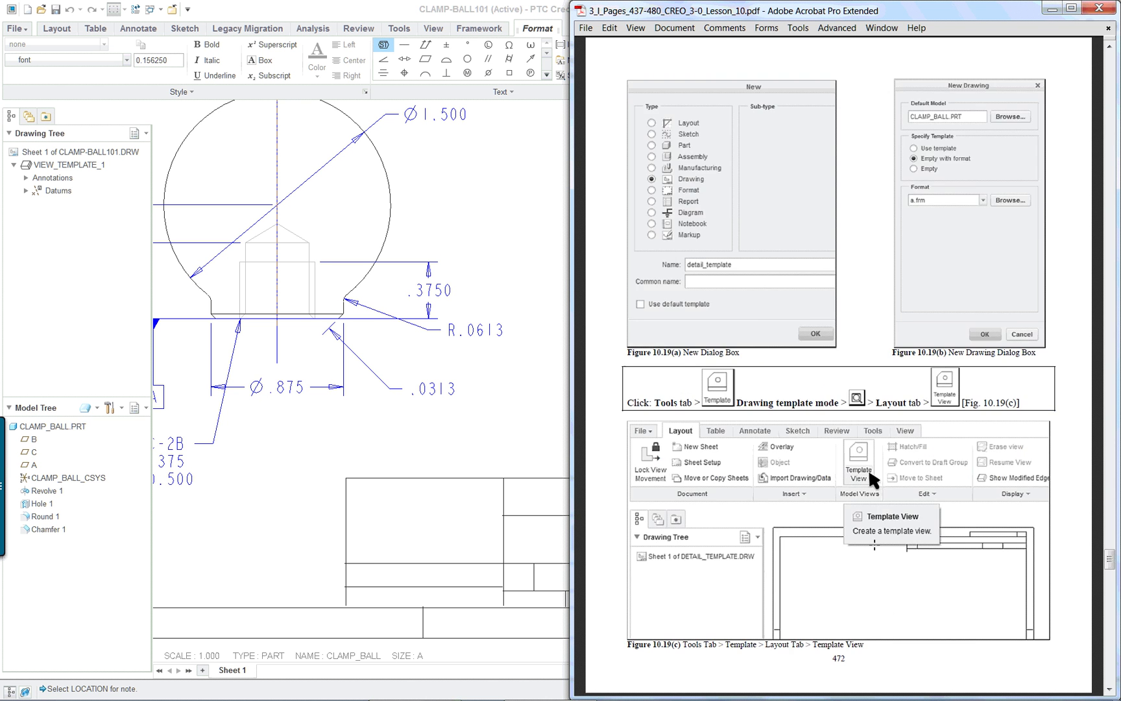
{"action": "scroll", "coordinate": [874, 545], "scroll_direction": "down", "scroll_amount": 20}
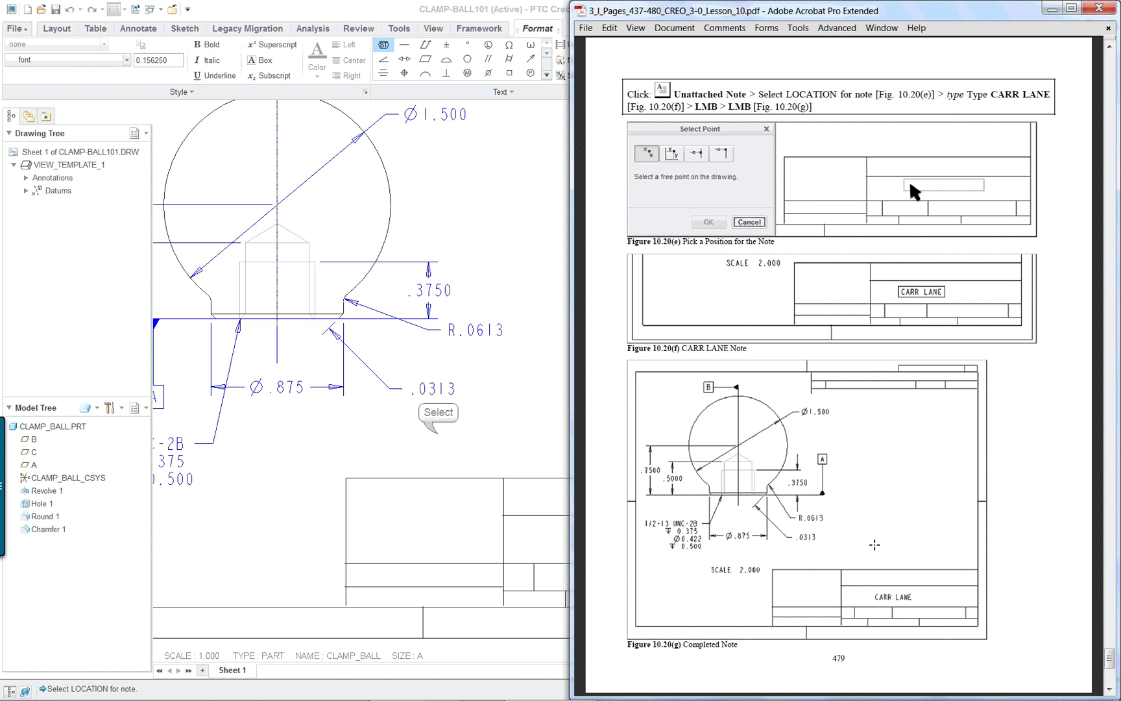
{"action": "left_click", "coordinate": [455, 499]}
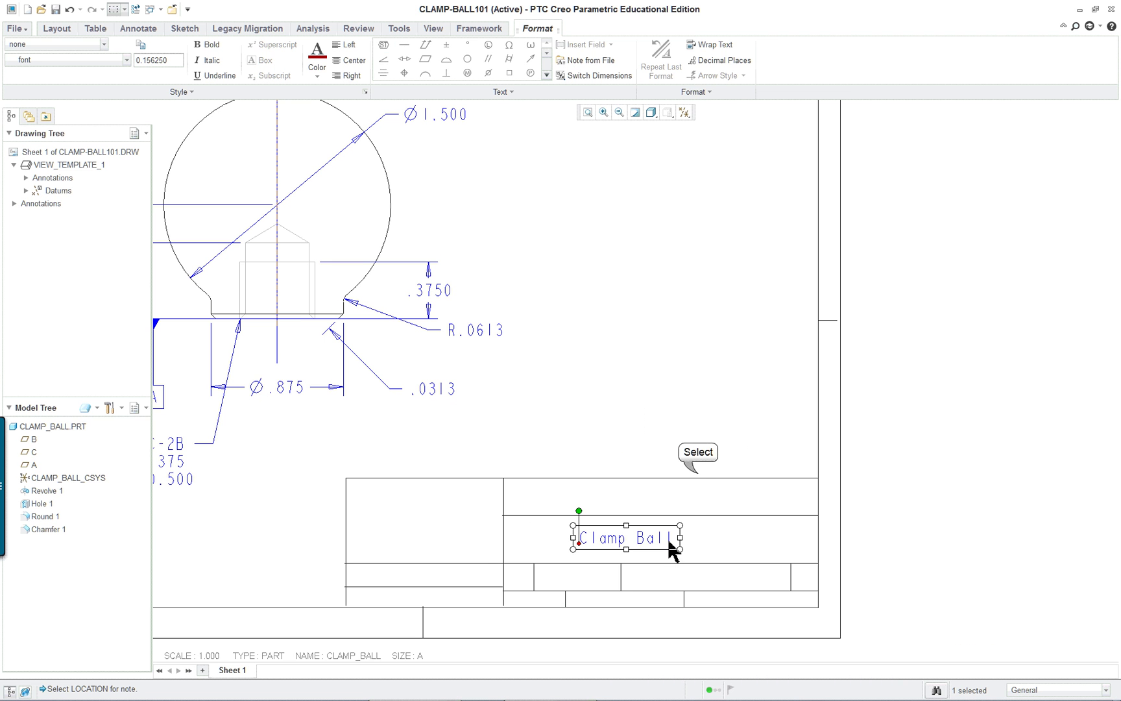
{"action": "left_click", "coordinate": [699, 473]}
{"action": "scroll", "coordinate": [639, 458], "scroll_direction": "down", "scroll_amount": 4}
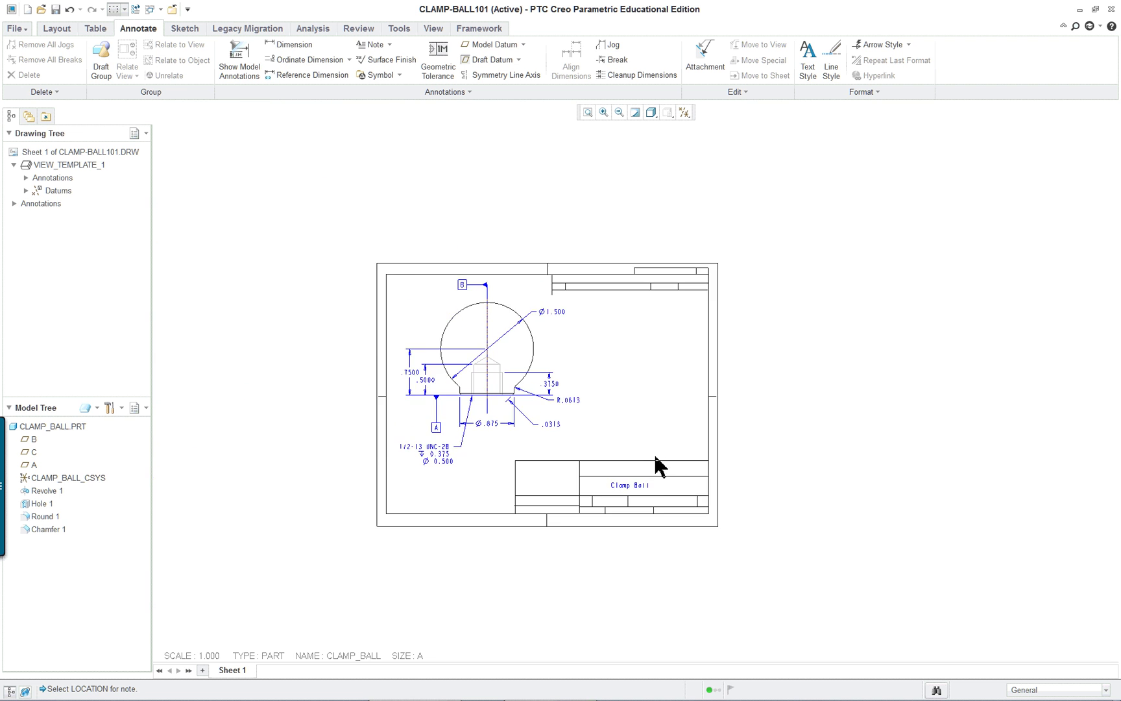
{"action": "scroll", "coordinate": [654, 455], "scroll_direction": "up", "scroll_amount": 4}
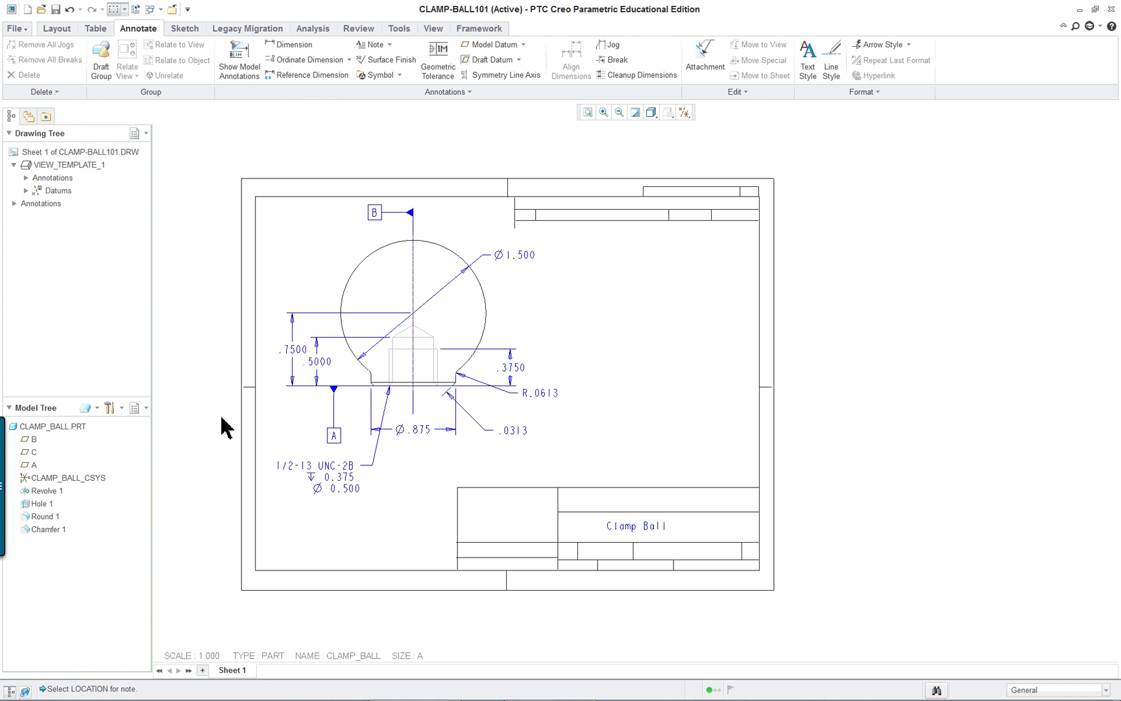